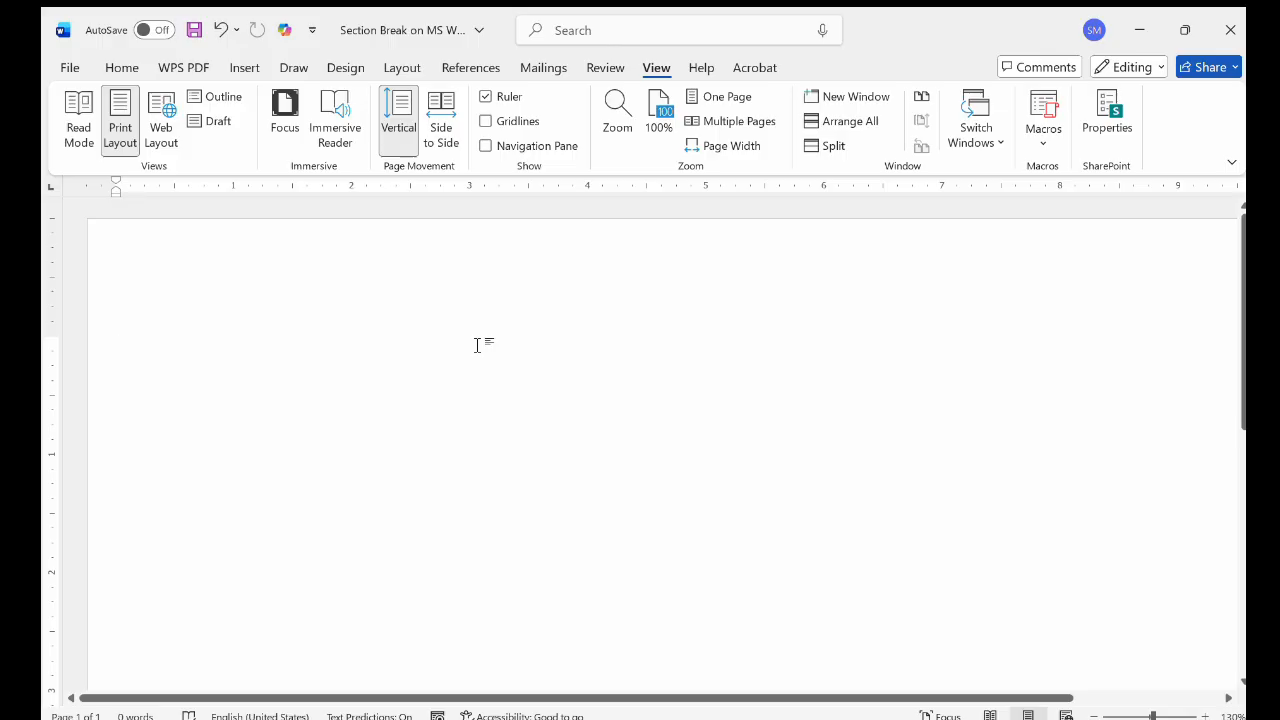
Paste the copied "Microsoft word part 4:" heading and its numbered topic list into the blank document
type("Microsoft word part 4:  1.\tHow to create multiple letters automatically using Mail Merge 2.\tHow to insert an automatic Table of Contents 3.\tHow to use Section Breaks like a pro 4.\tAnd how to protect your document from editing")
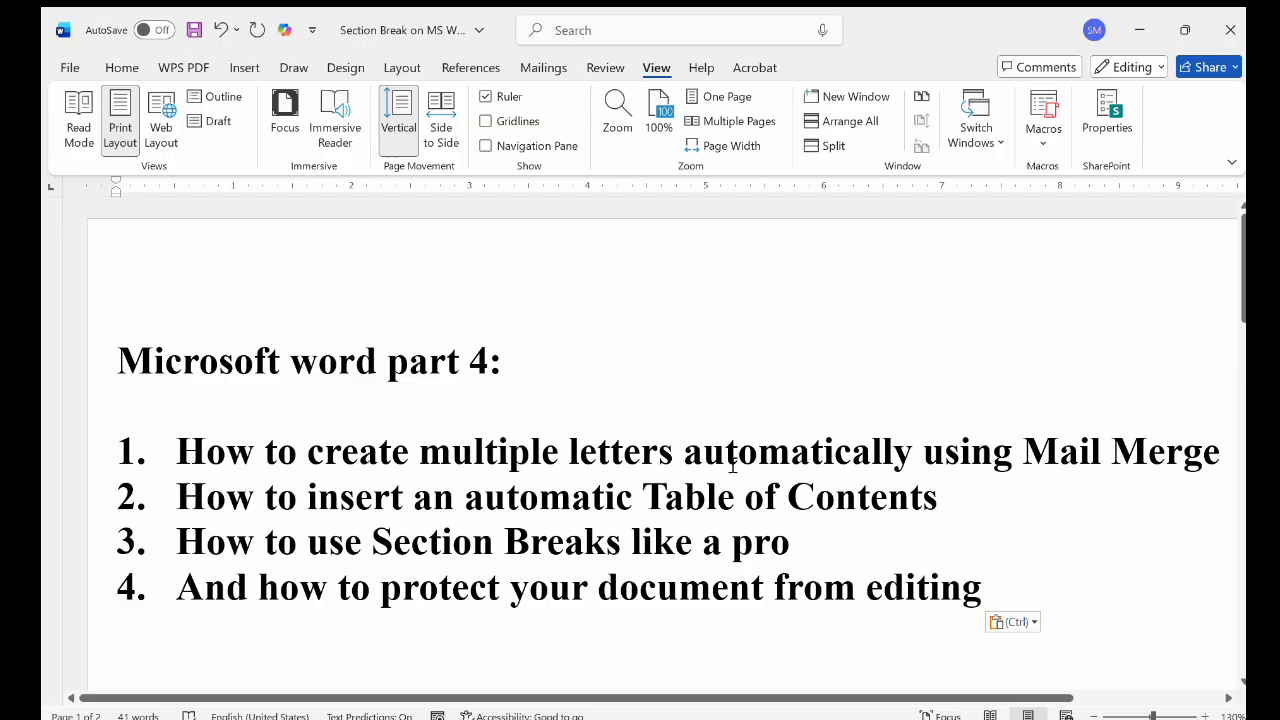
left_click(538, 66)
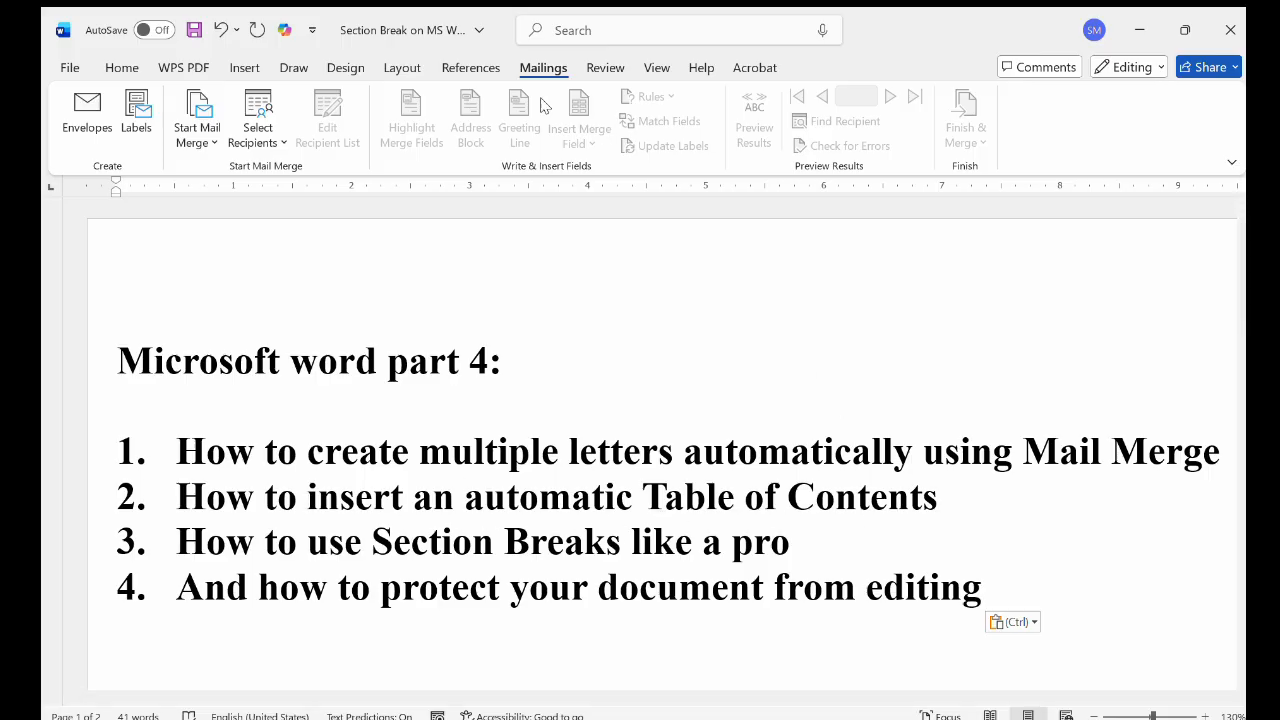
left_click(471, 68)
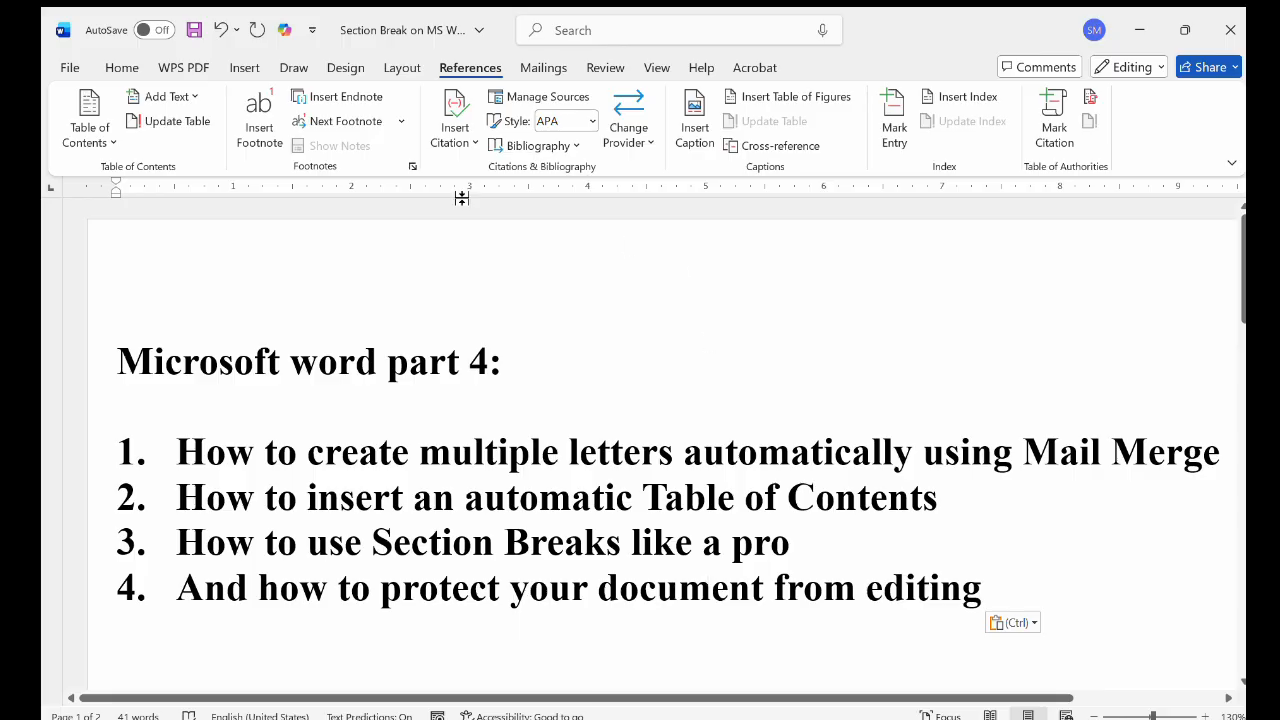
left_click(398, 66)
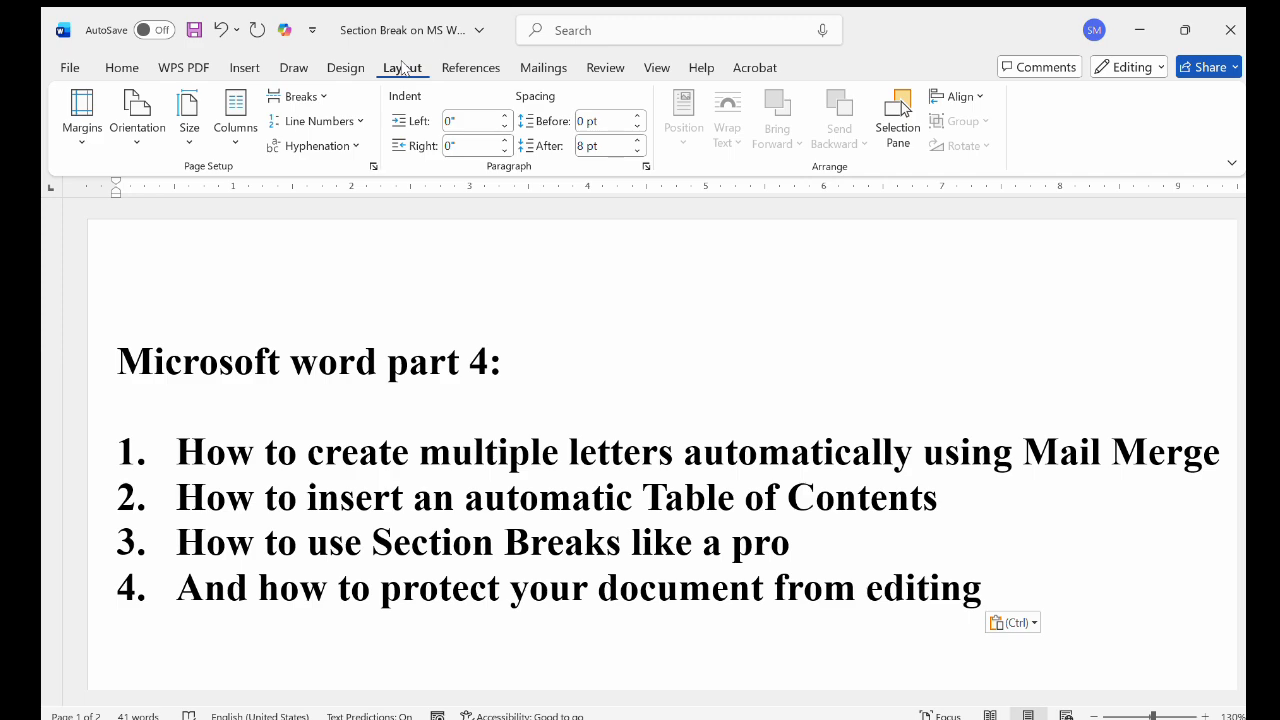
left_click(458, 67)
left_click(550, 67)
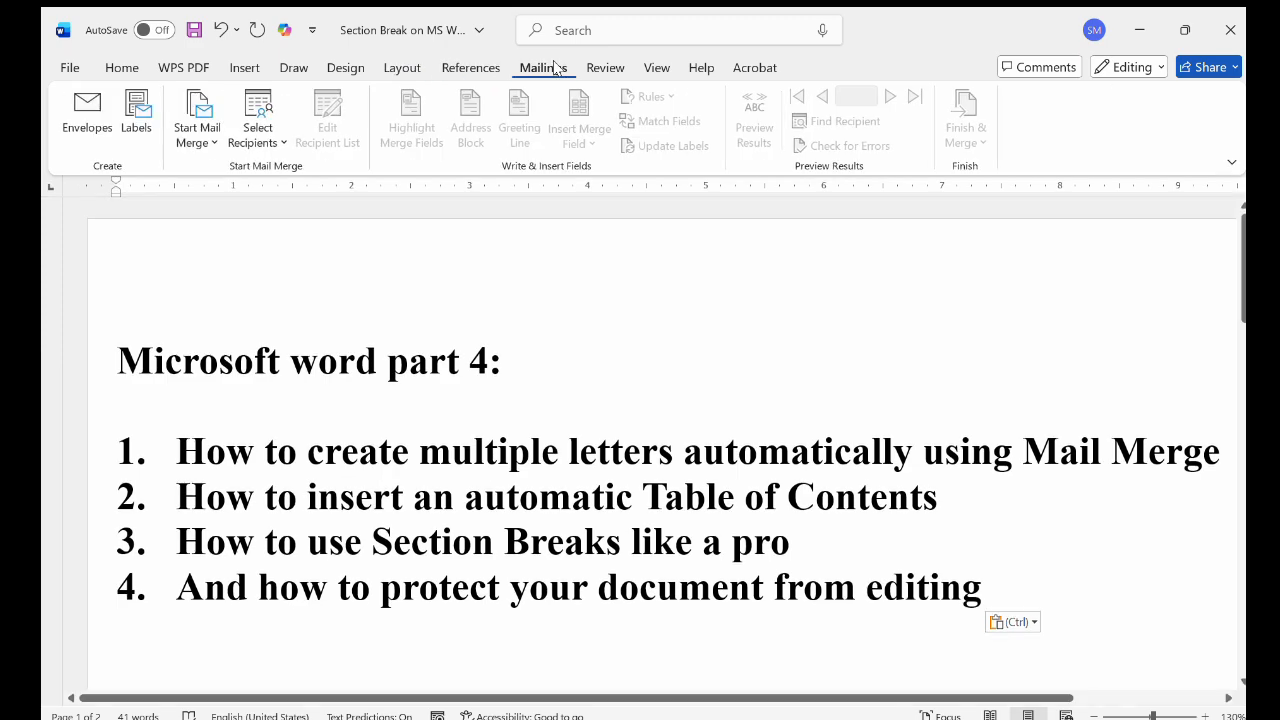
left_click(604, 67)
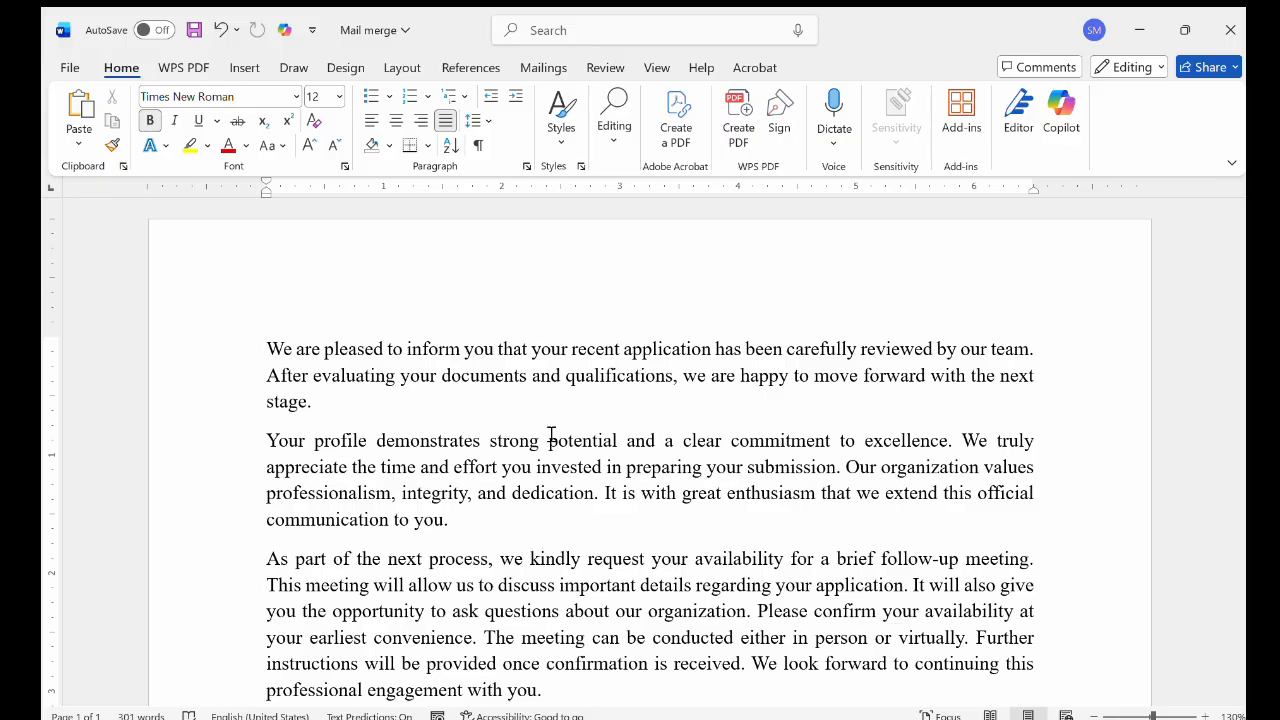
Switch to the Excel workbook and examine the recipient list's First Name, Last Name, Address, City and Gmail columns down to the last row
key("alt+Tab")
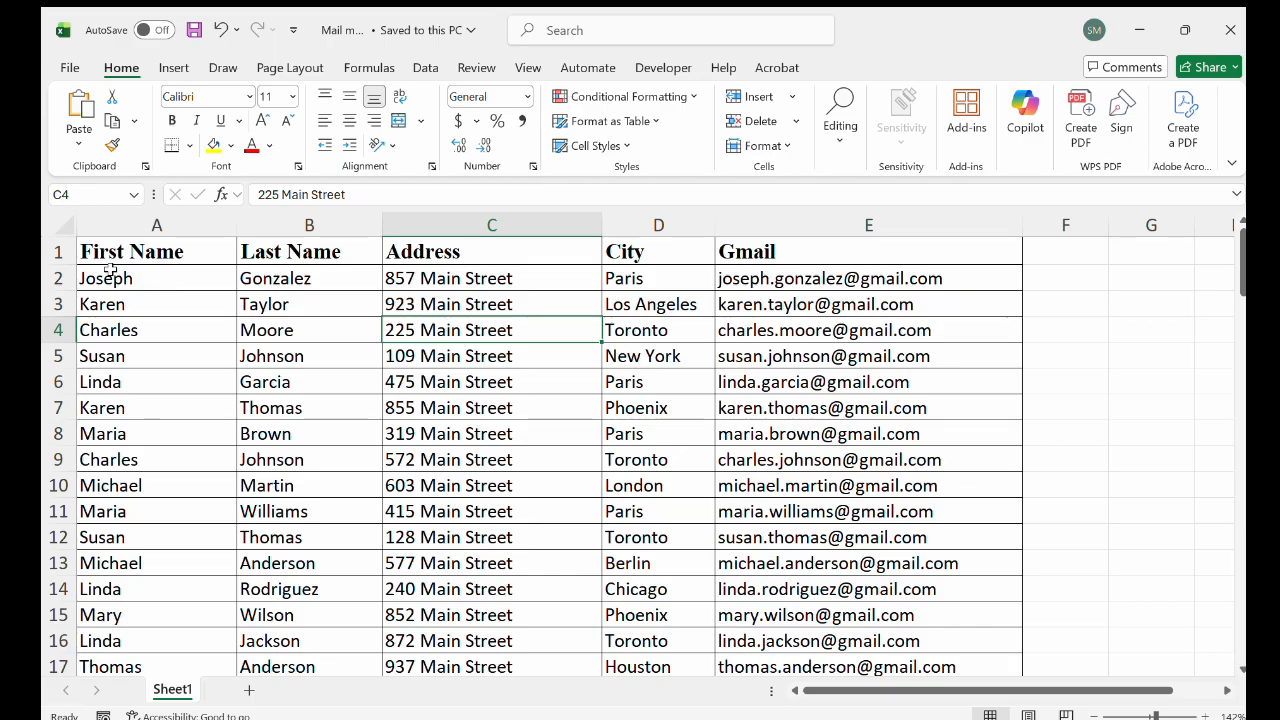
scroll(121, 481, "down", 15)
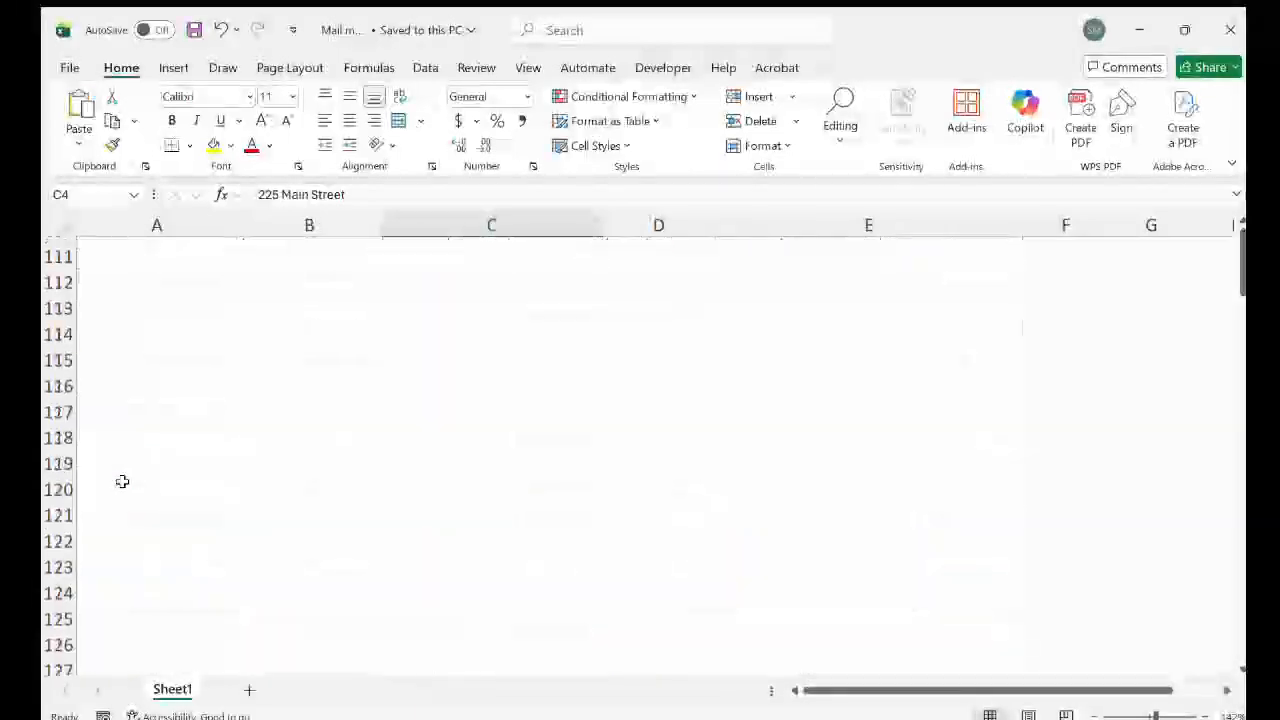
scroll(122, 482, "down", 1)
scroll(122, 481, "up", 6)
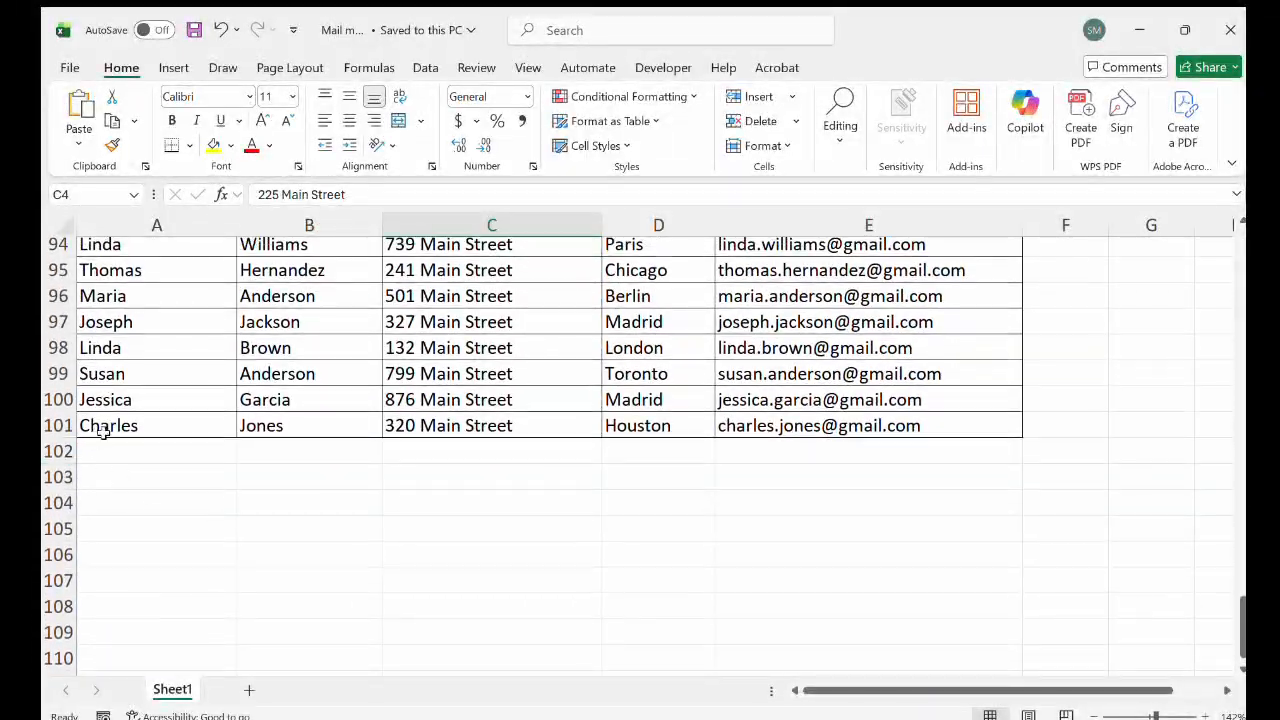
scroll(103, 421, "up", 14)
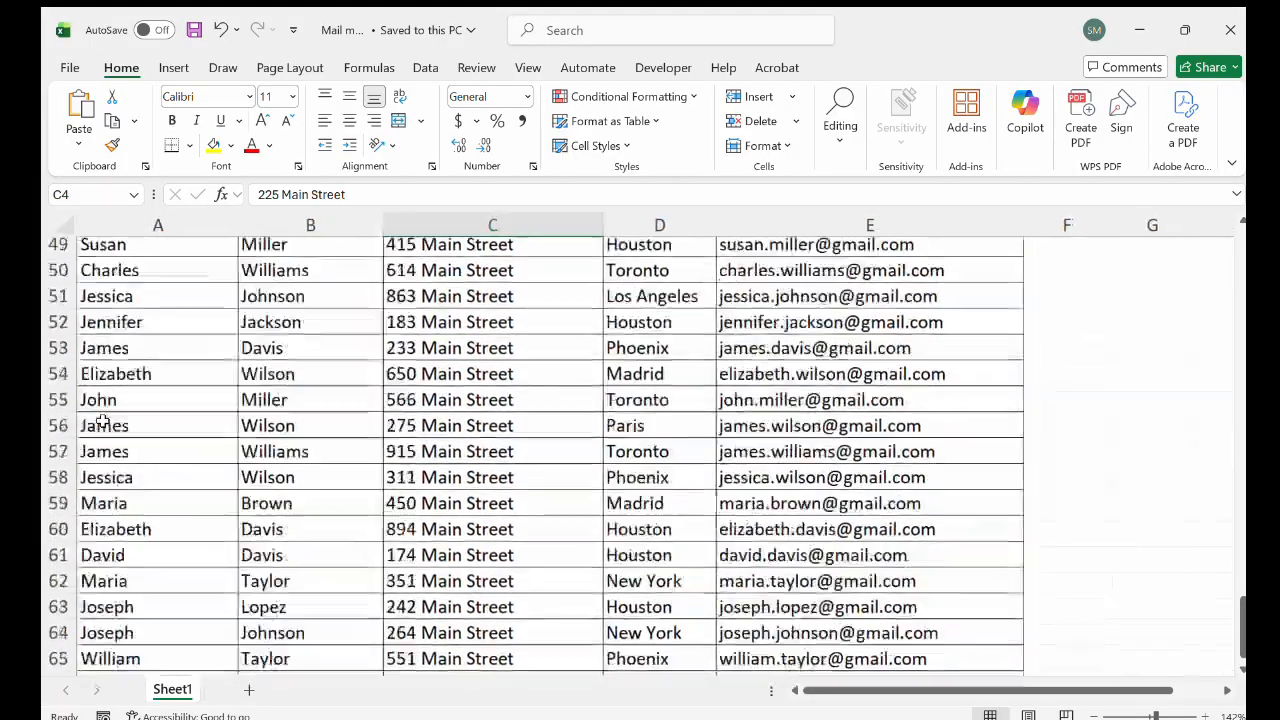
scroll(103, 421, "up", 17)
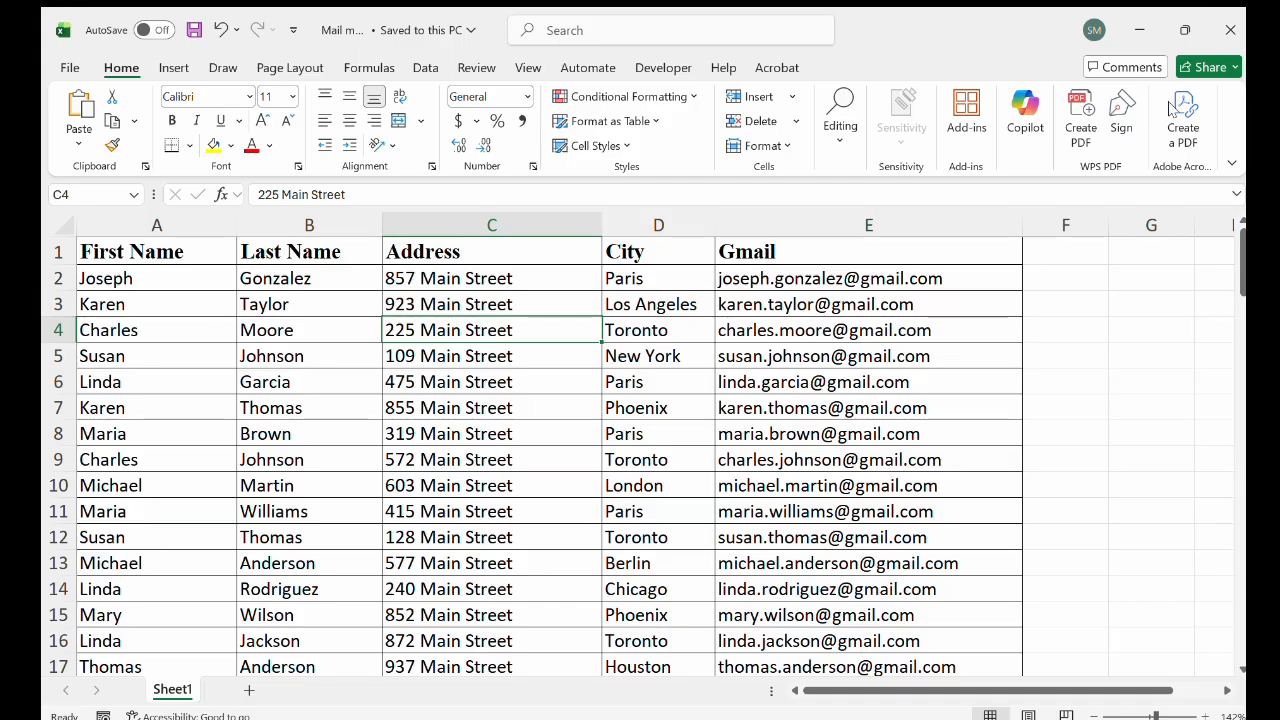
Switch back to the Mail merge document in Word and read through the letter and the five mail merge steps on its second page
key("alt+Tab")
left_click(816, 622)
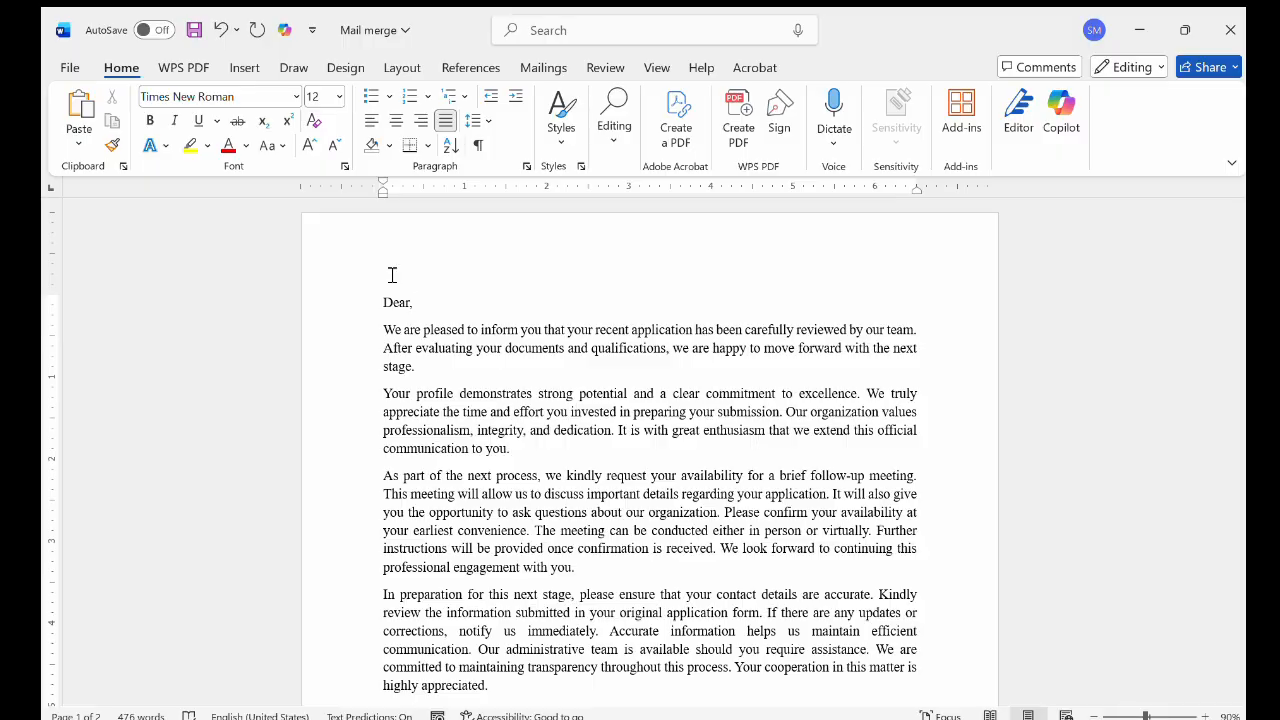
scroll(539, 387, "down", 1)
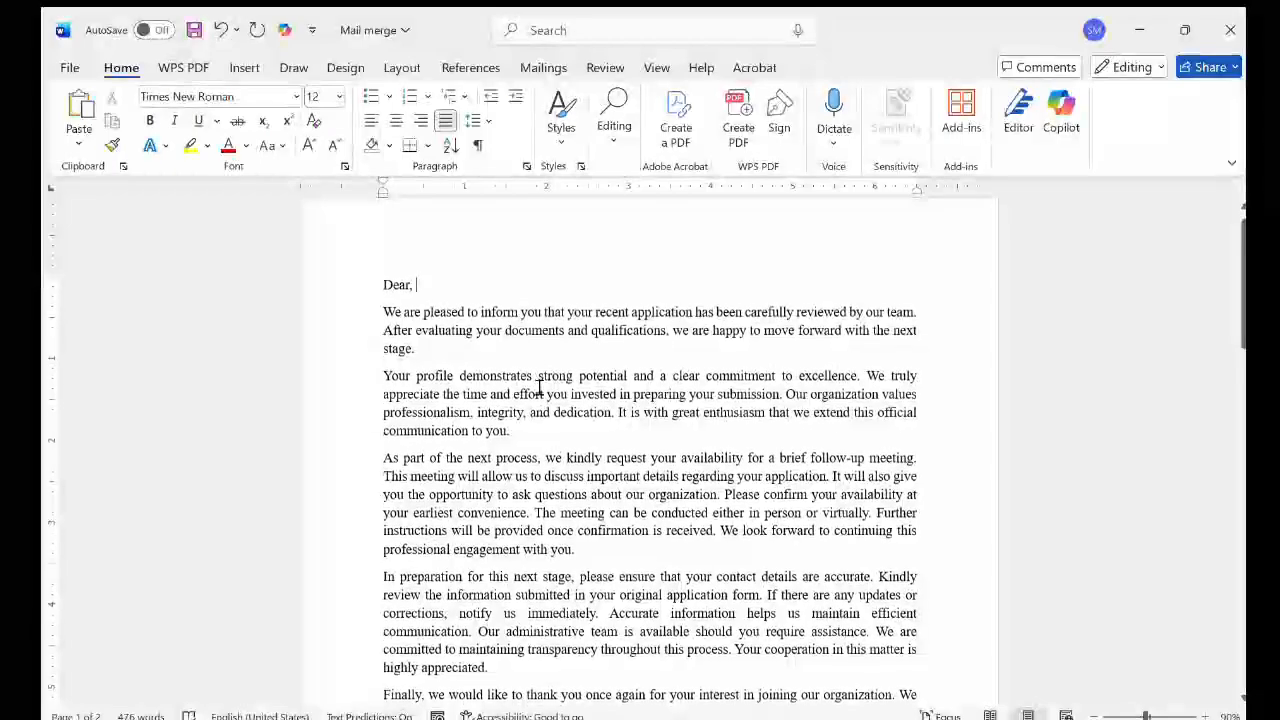
scroll(539, 387, "down", 1)
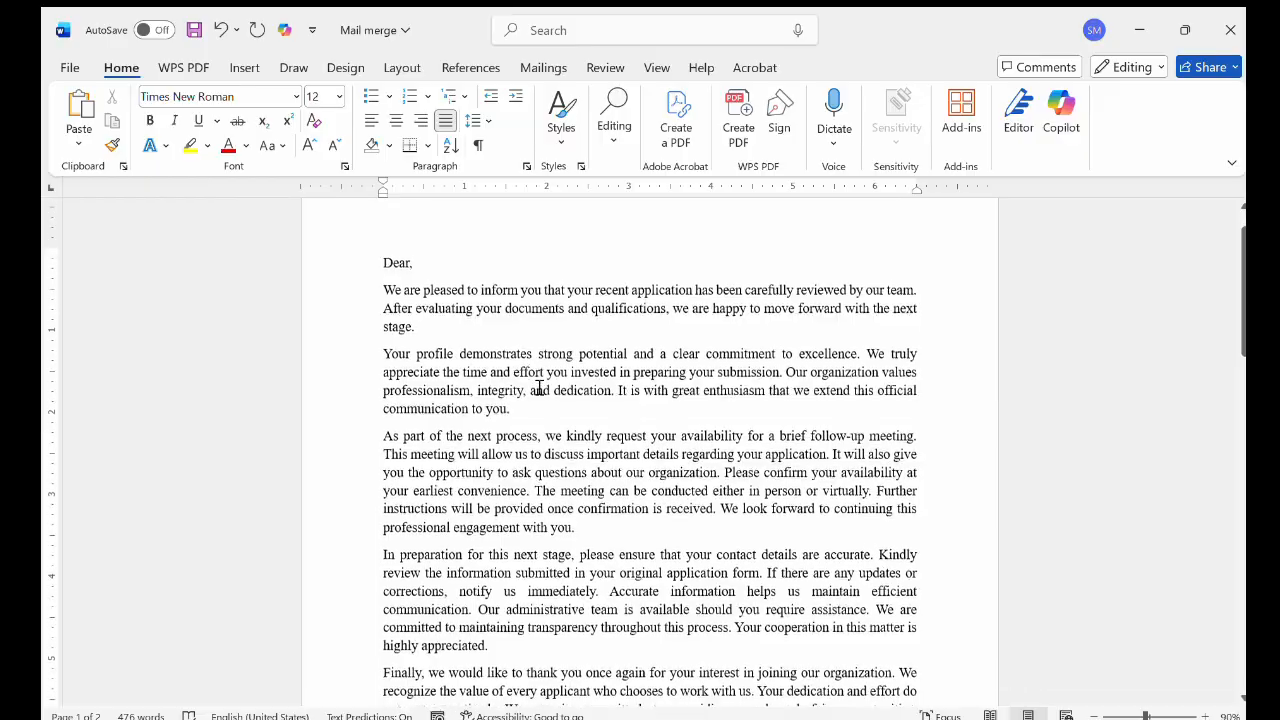
scroll(539, 387, "down", 3)
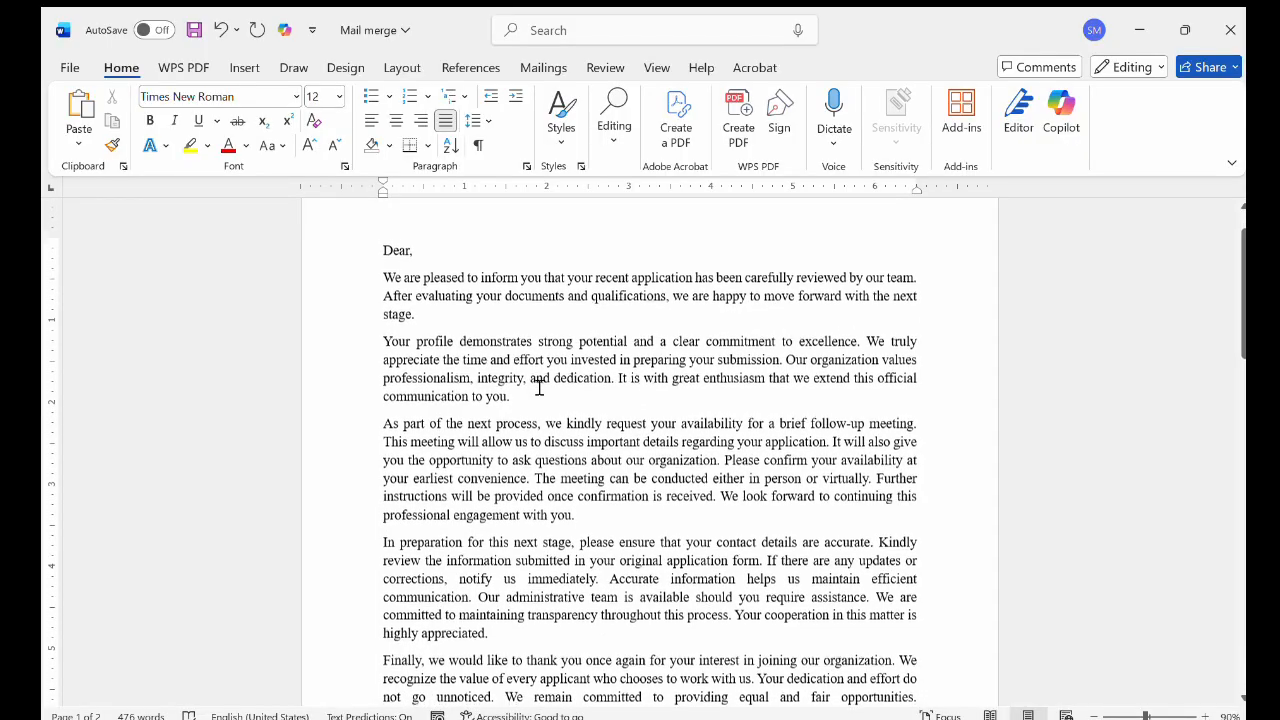
scroll(539, 387, "down", 10)
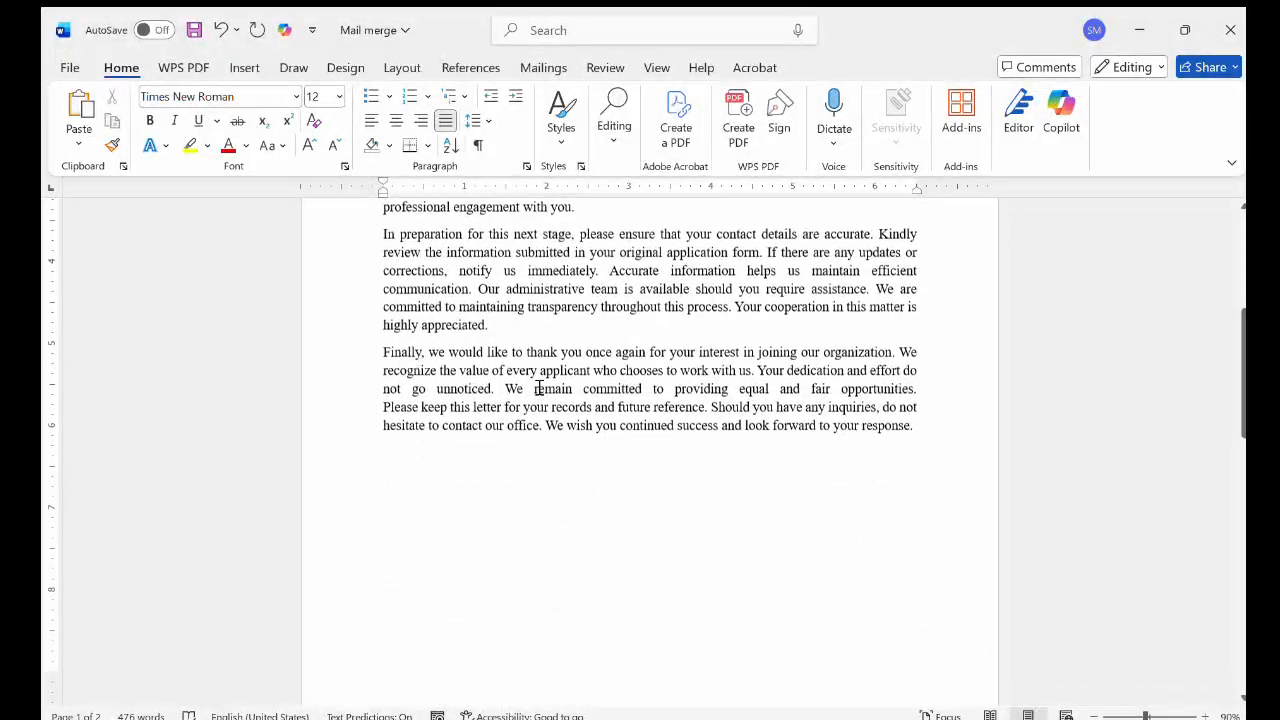
scroll(539, 387, "down", 1)
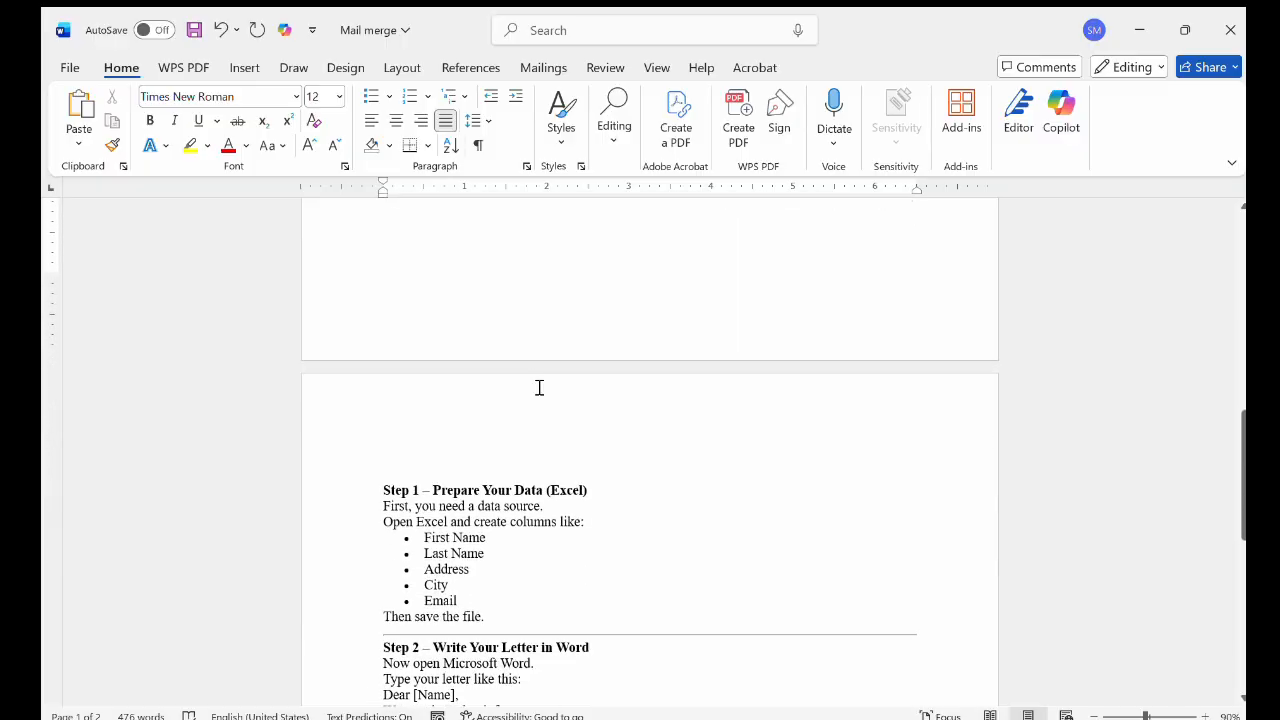
scroll(573, 505, "up", 4)
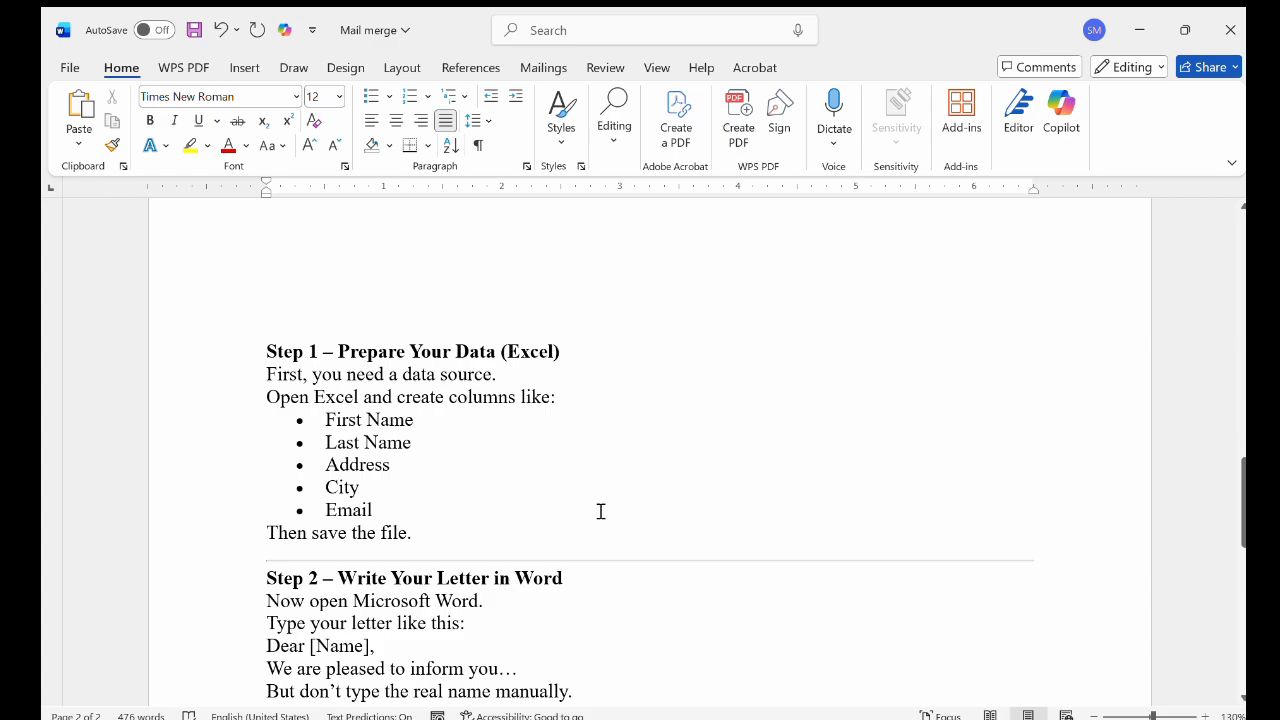
scroll(576, 513, "up", 1)
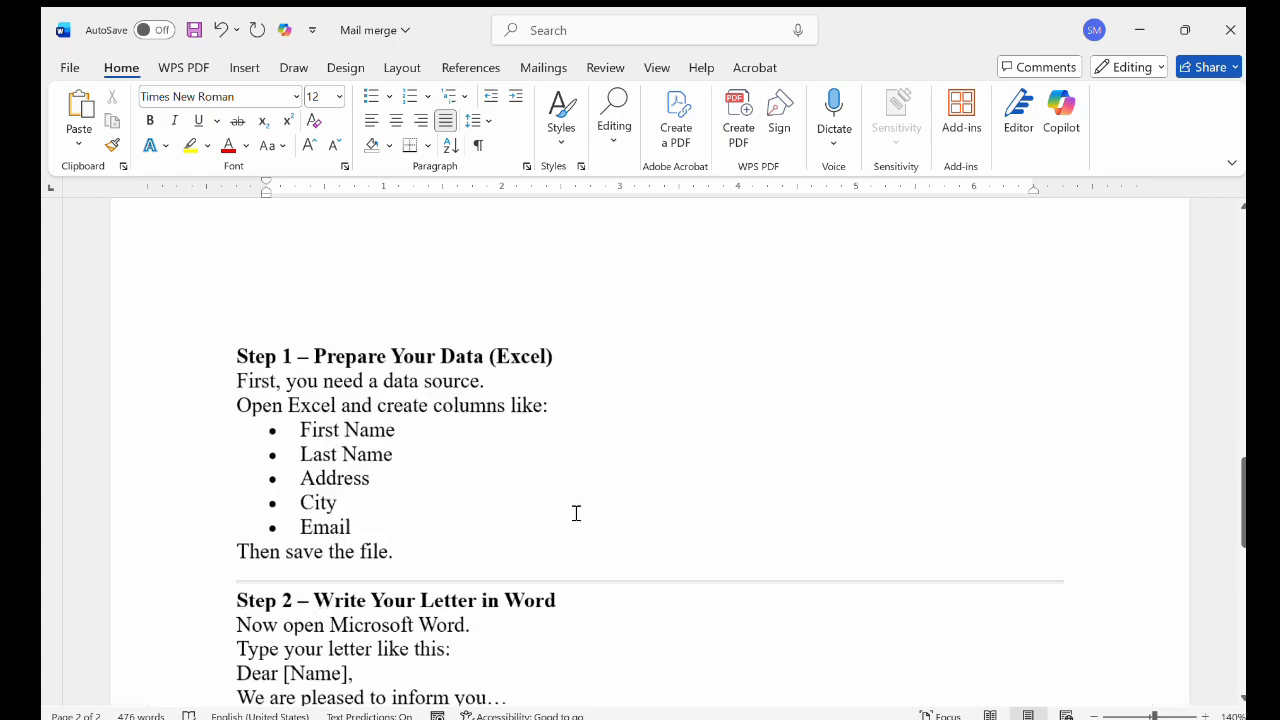
scroll(576, 513, "down", 1)
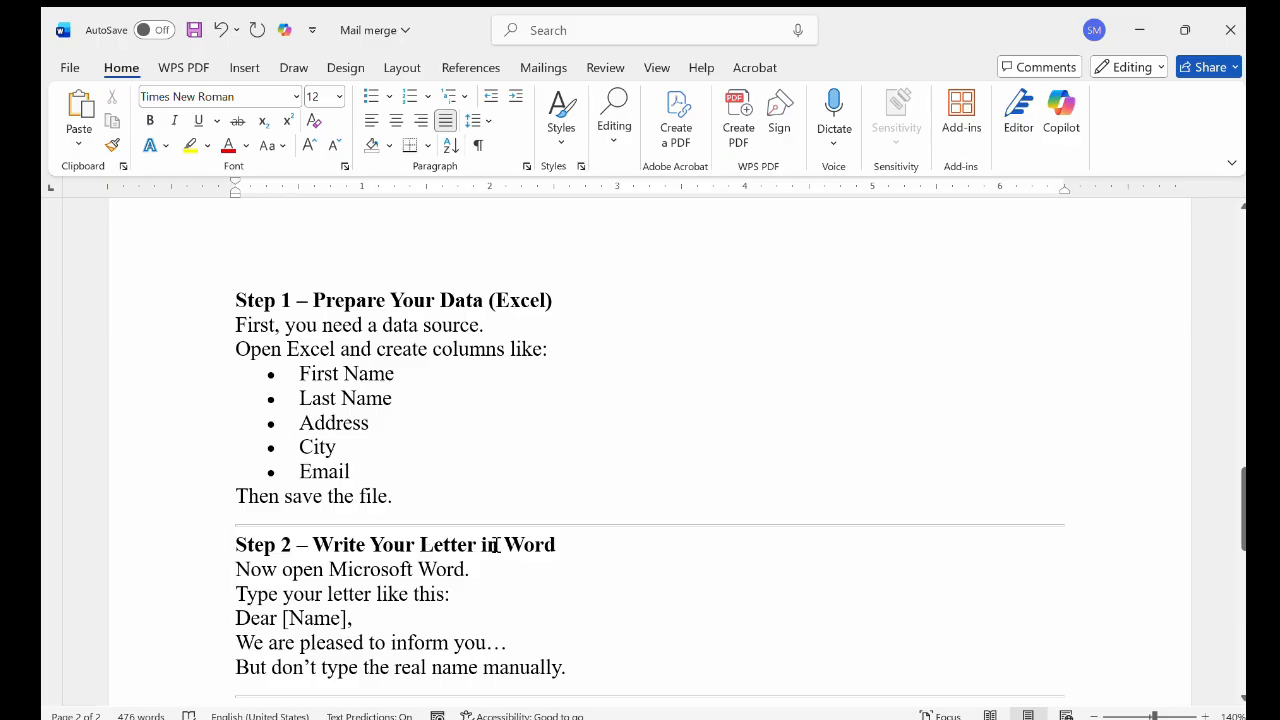
scroll(554, 558, "down", 3)
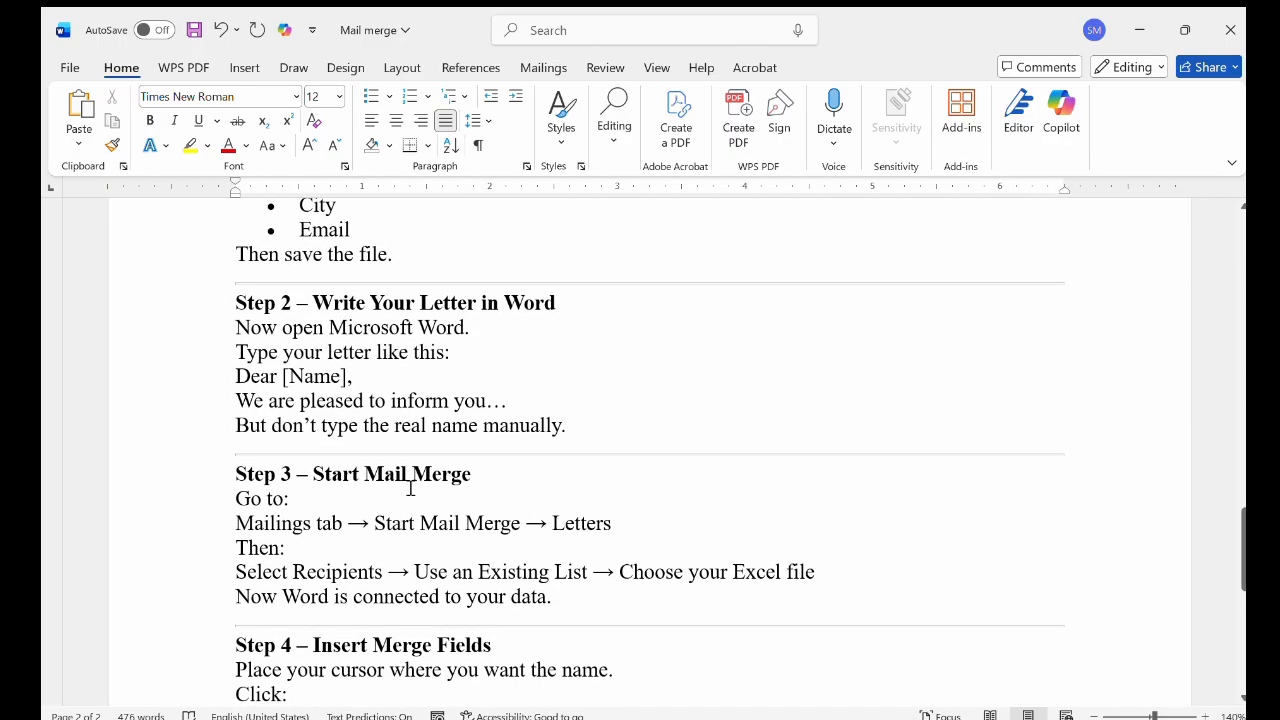
scroll(450, 480, "down", 2)
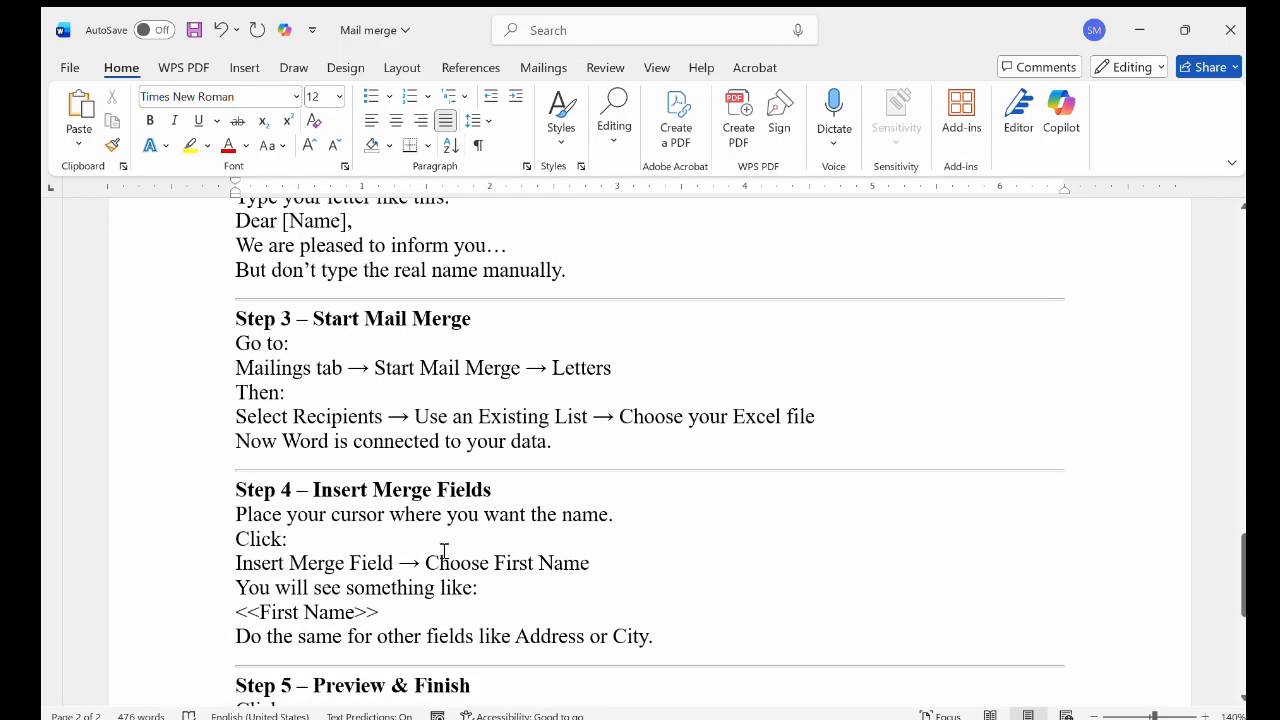
scroll(497, 514, "down", 3)
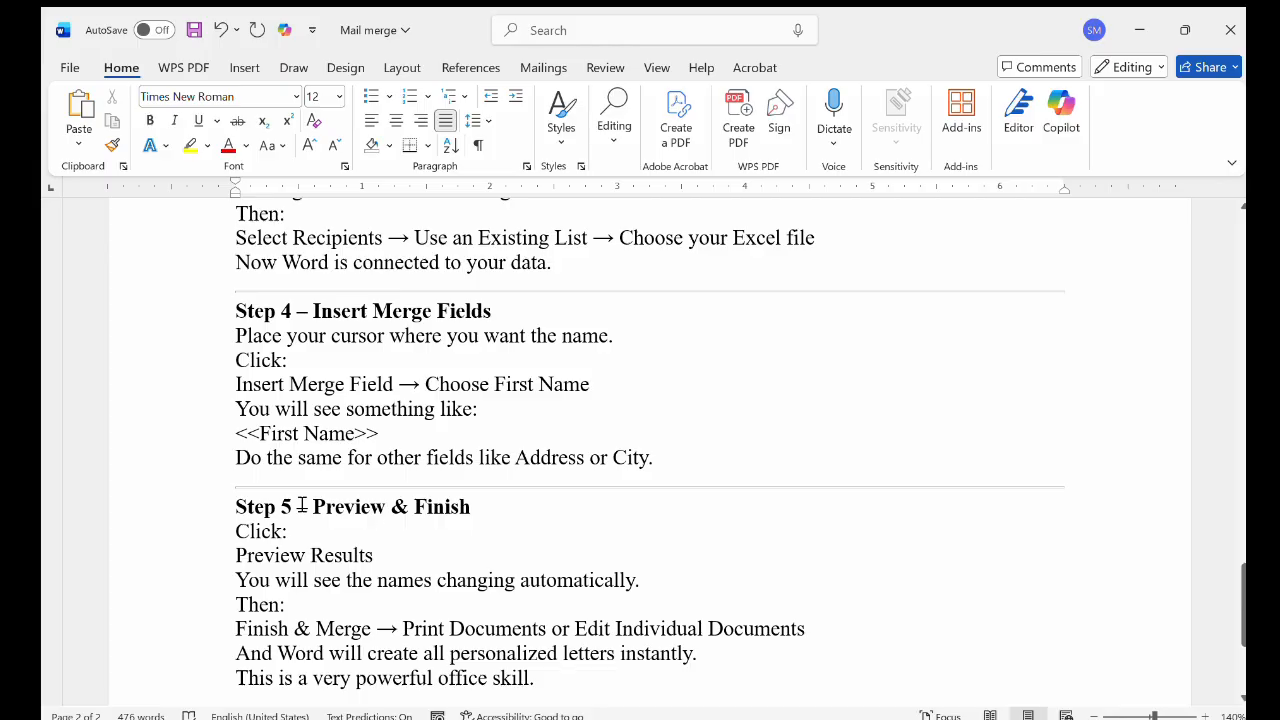
scroll(464, 520, "down", 2)
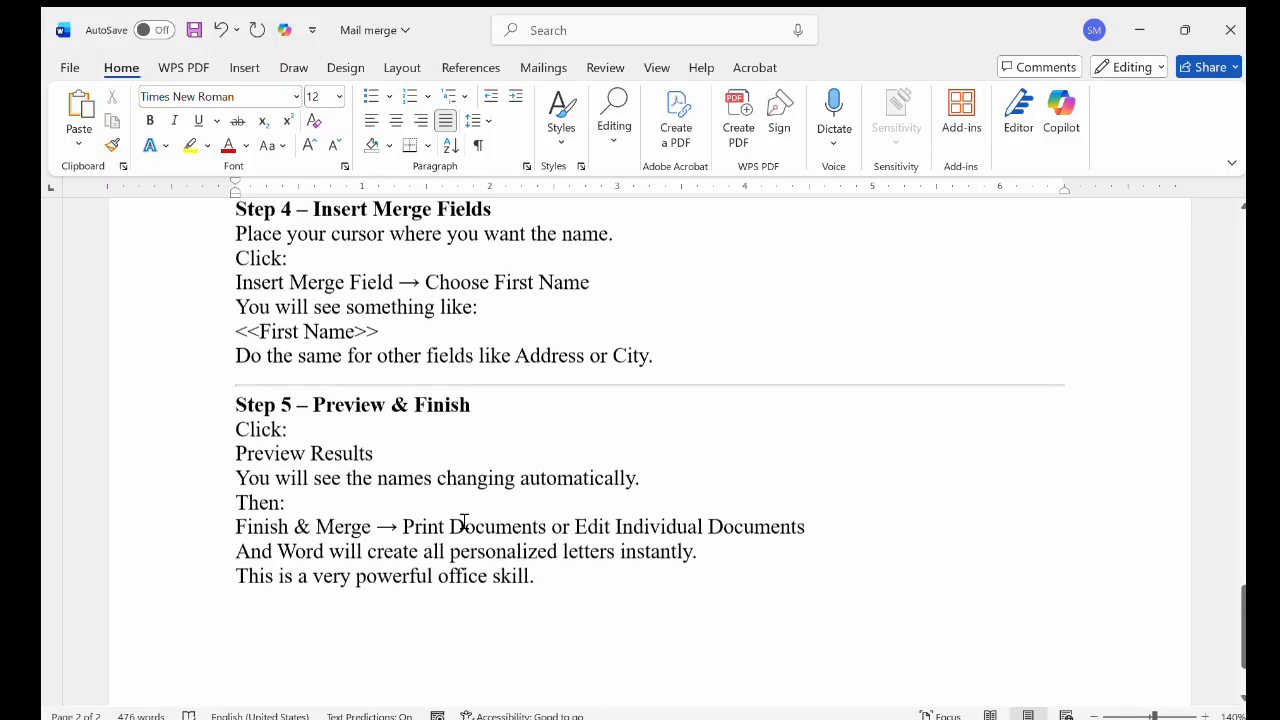
Delete the mail merge instructions on the second page, from "Step 1 – Prepare Your Data (Excel)" through the end of Step 5
scroll(464, 520, "up", 12)
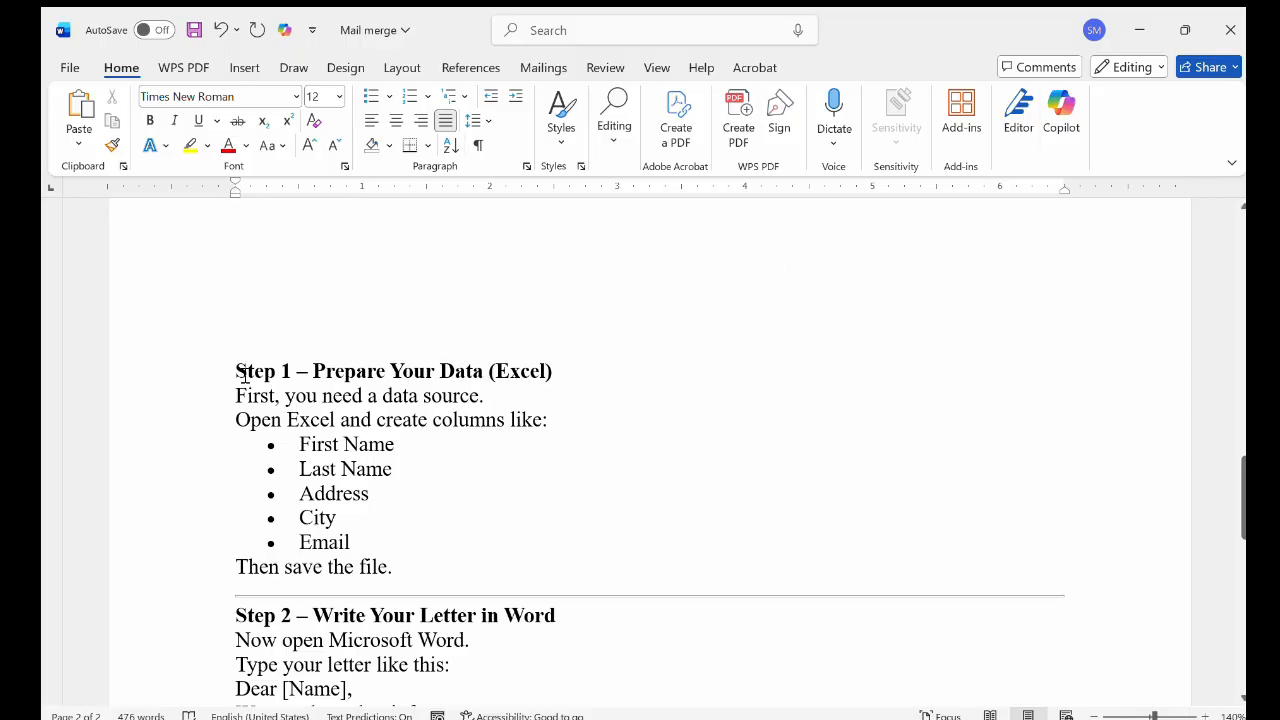
left_click_drag(240, 373, 560, 716)
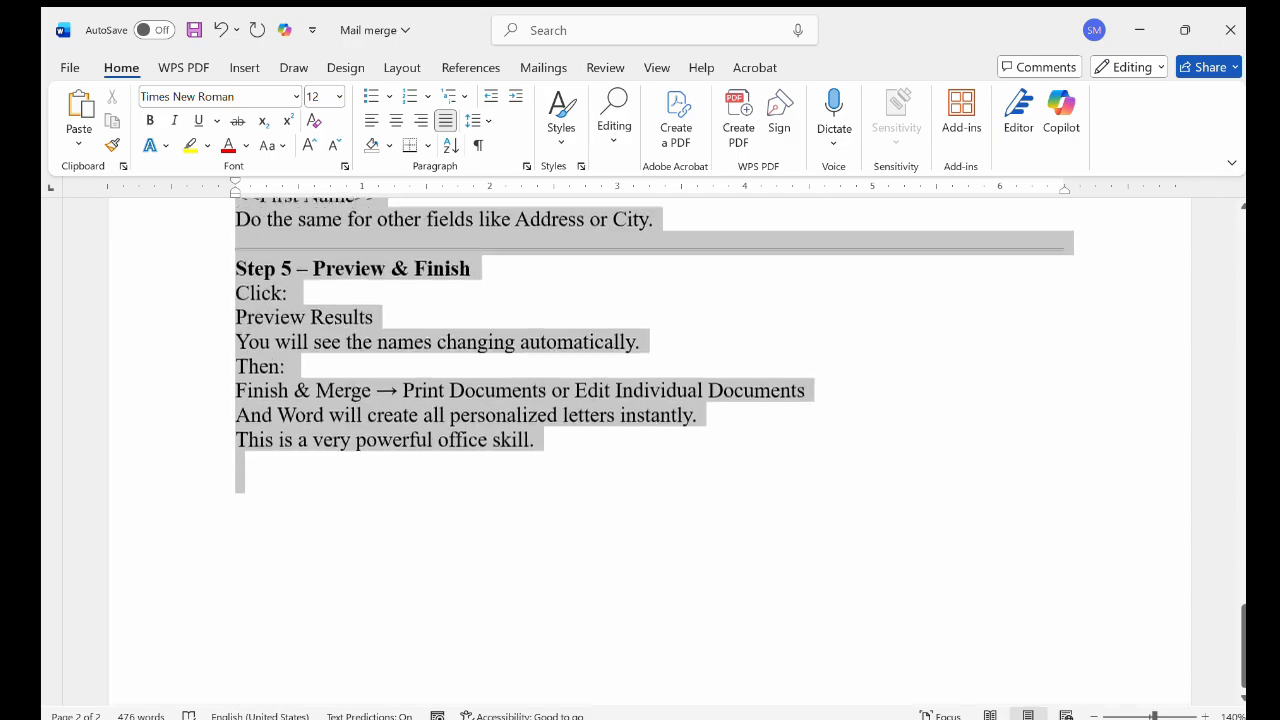
key("Delete")
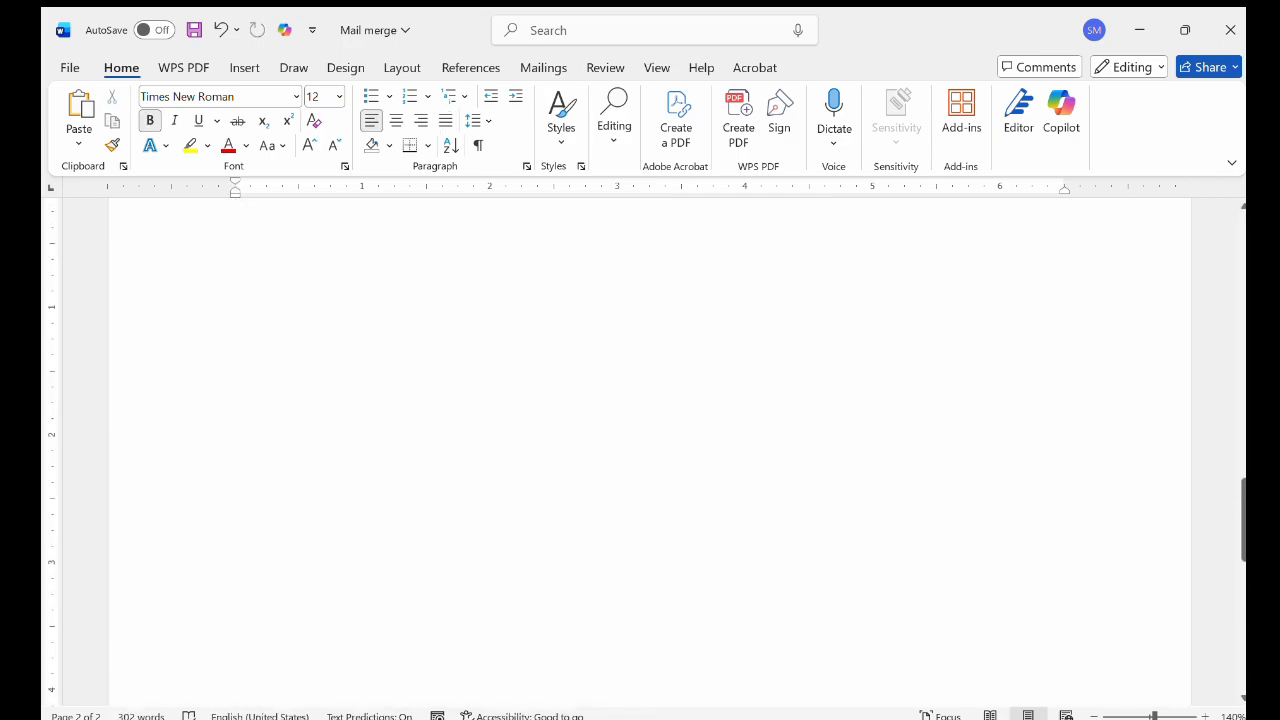
Review the letter's greeting and body paragraphs
scroll(551, 363, "up", 10)
scroll(554, 363, "down", 3)
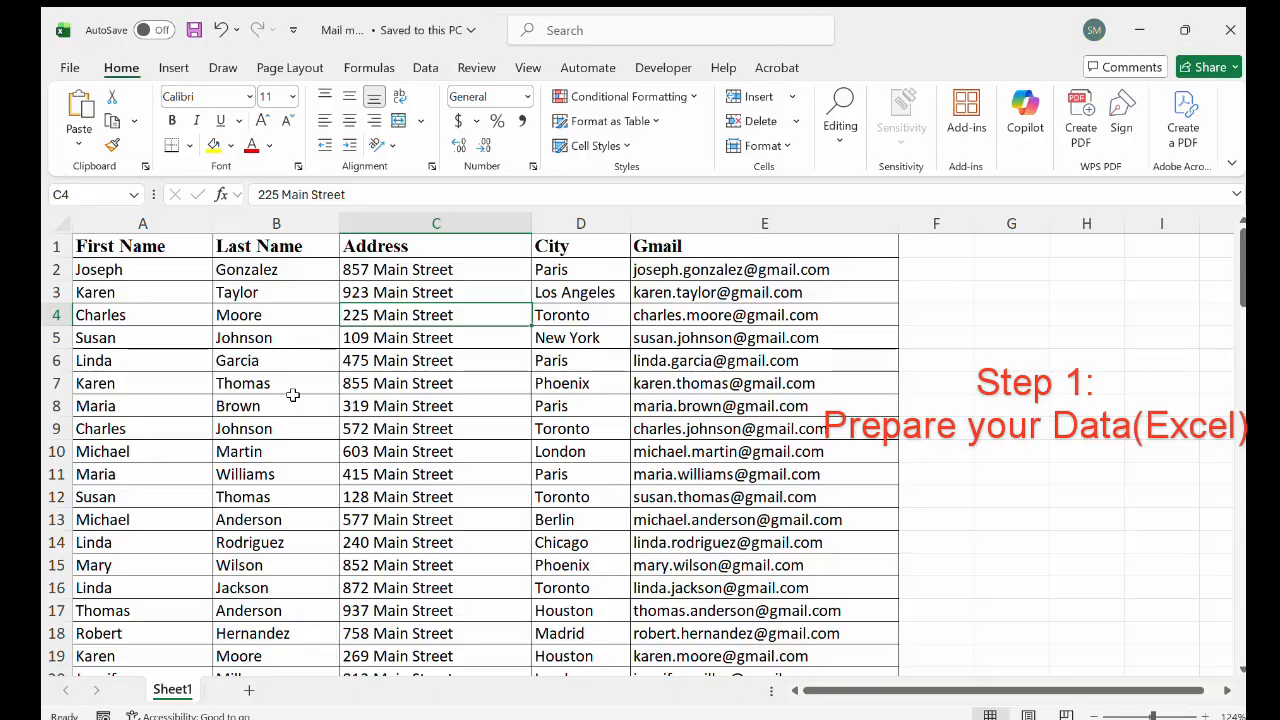
left_click(295, 400)
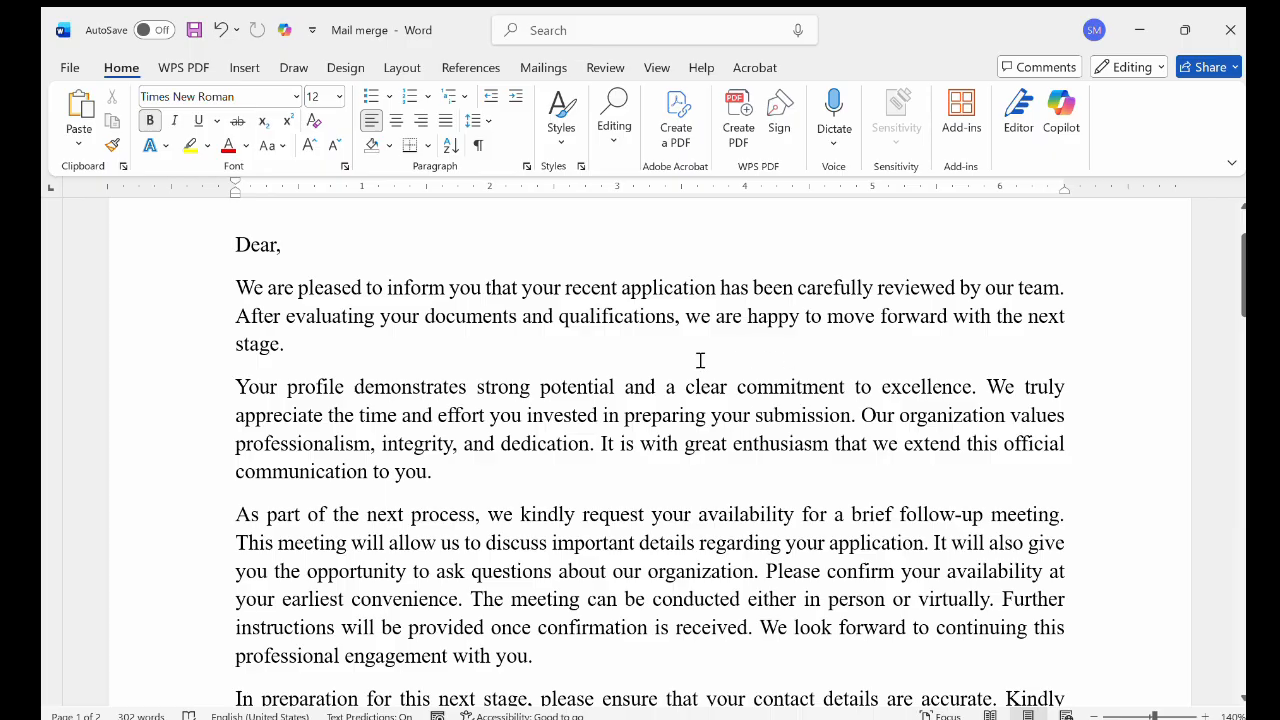
scroll(694, 530, "down", 3)
scroll(694, 531, "down", 1)
scroll(694, 531, "up", 2)
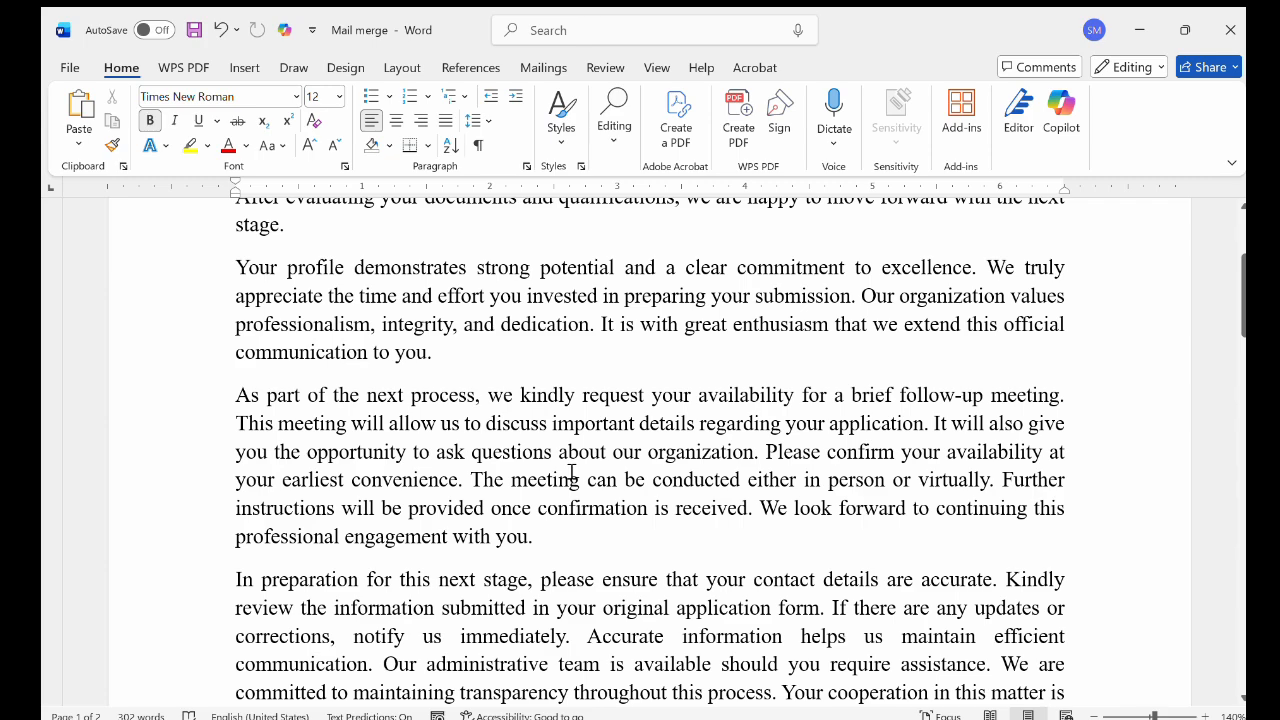
scroll(571, 472, "up", 3)
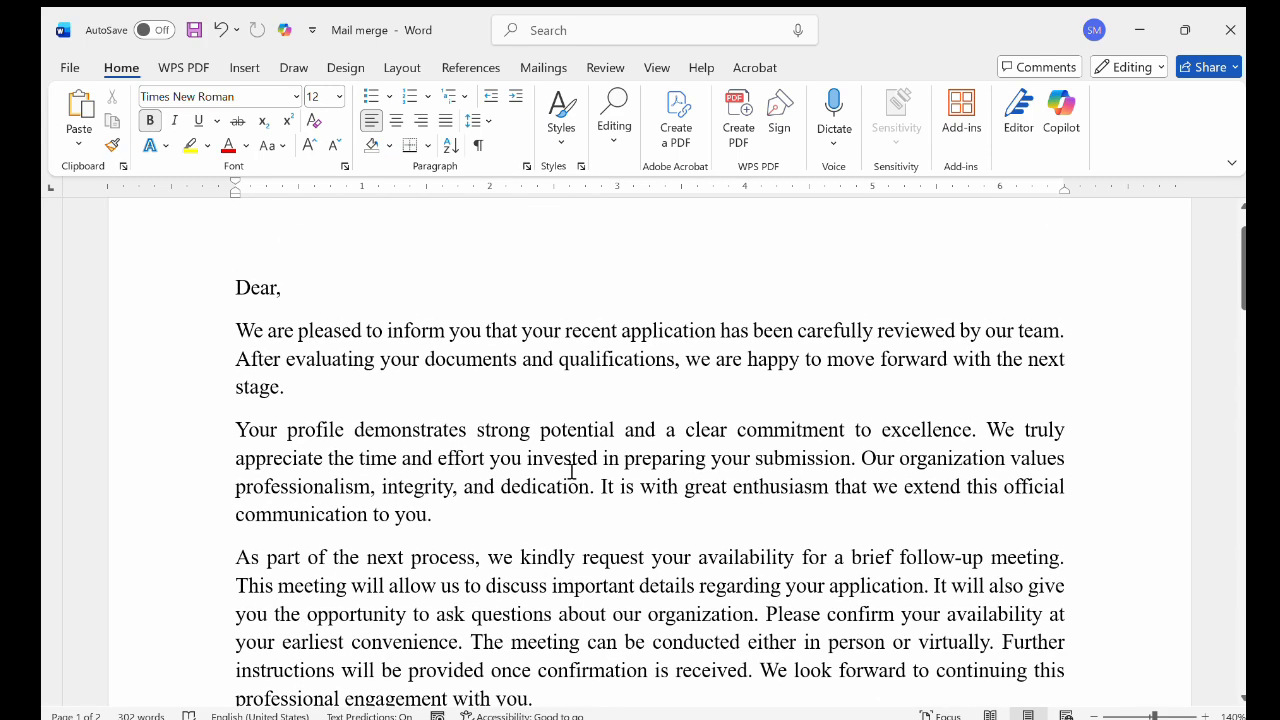
Place the insertion point after "Dear," and start a mail merge of the Letters type
left_click(294, 287)
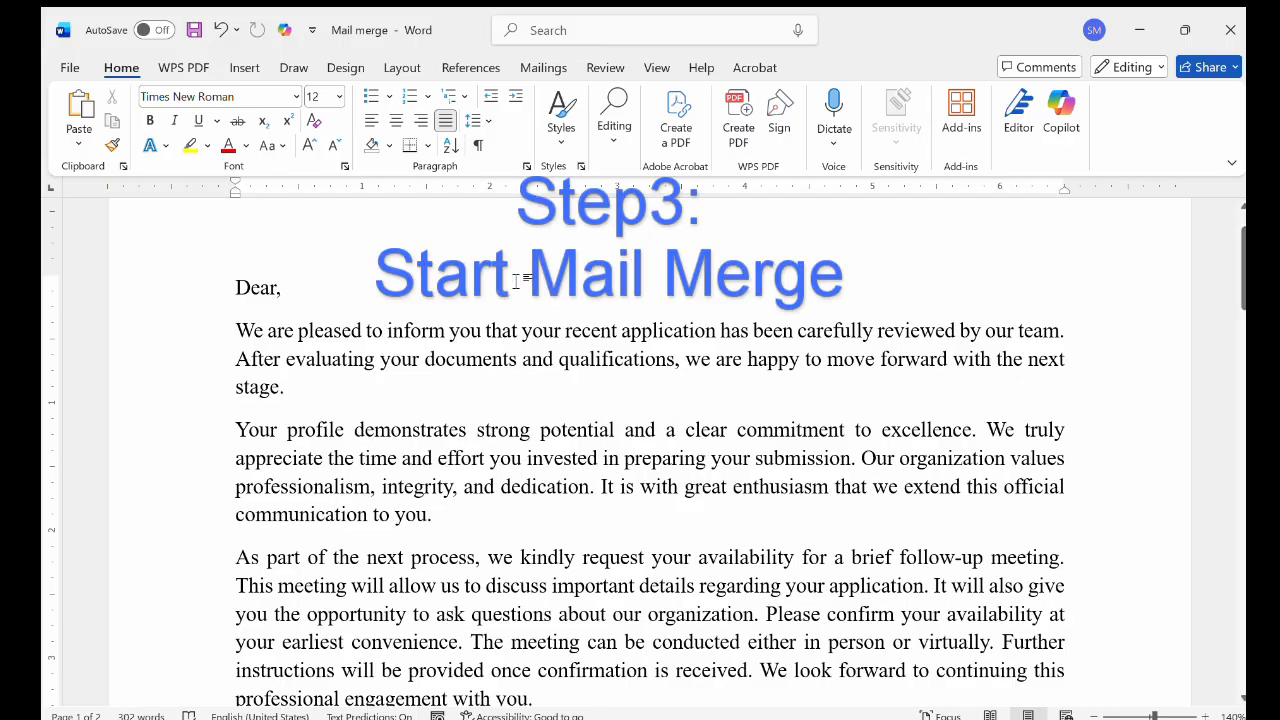
left_click(543, 67)
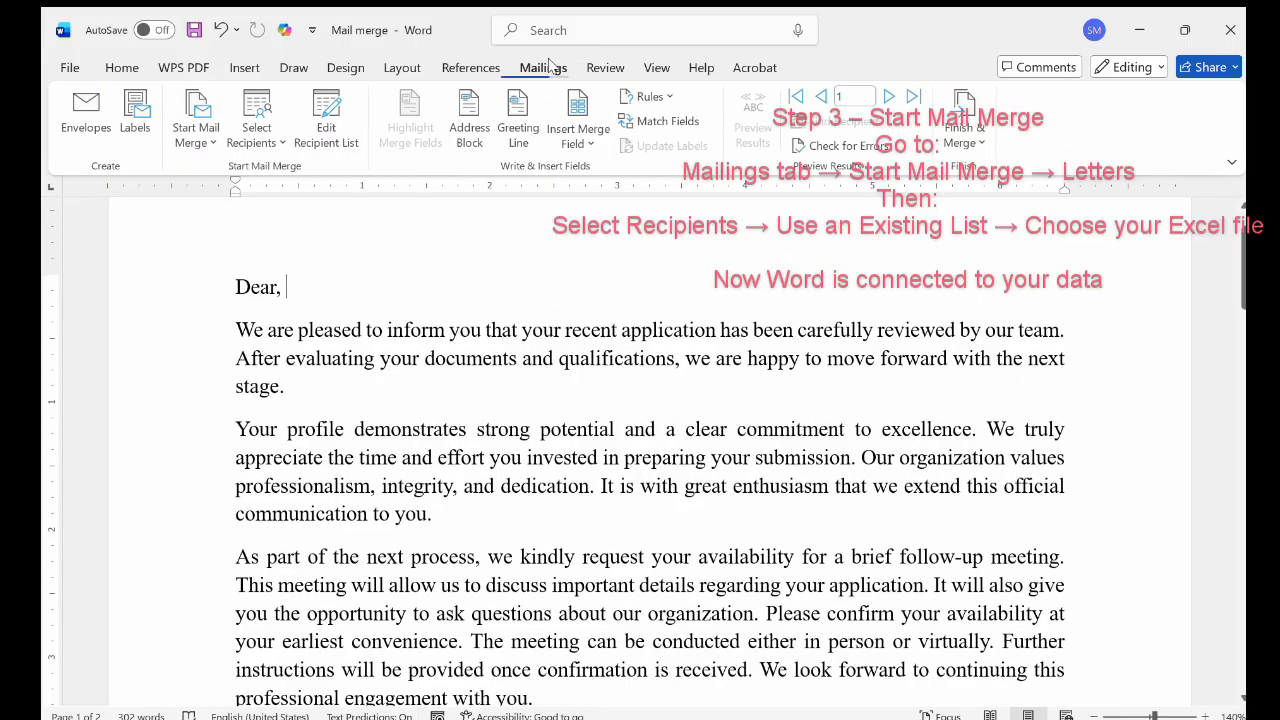
left_click(188, 138)
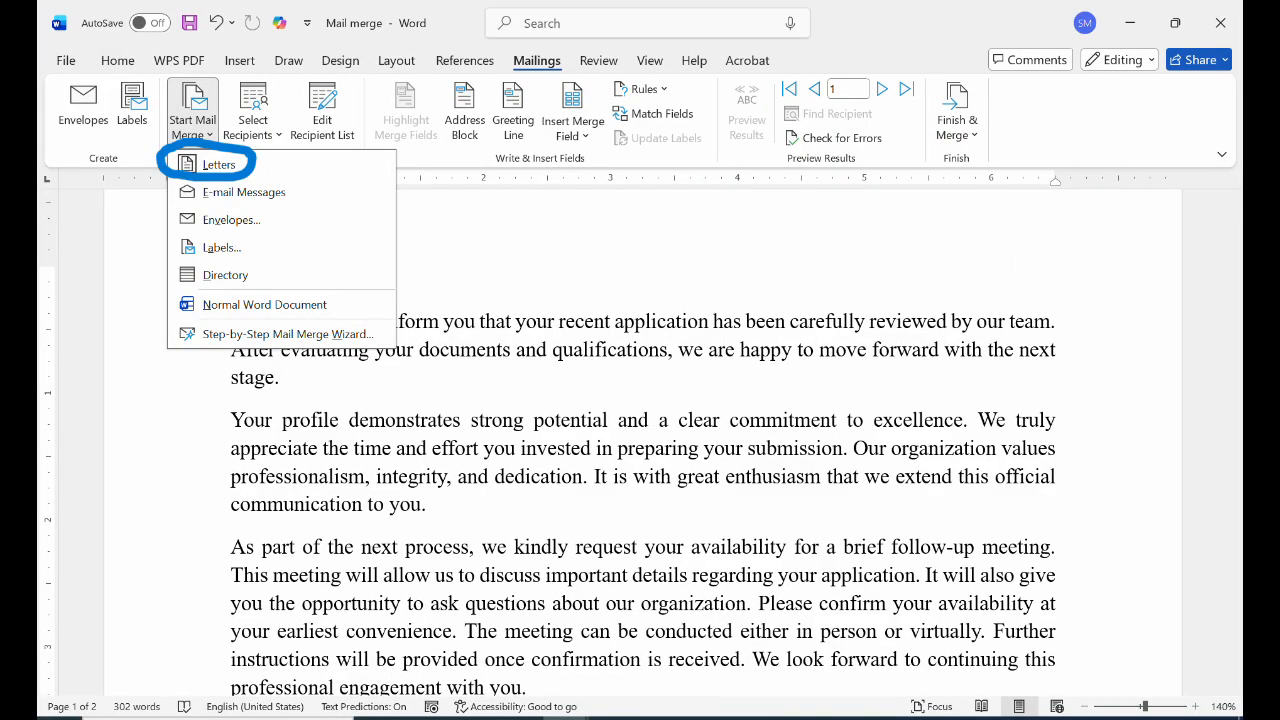
left_click(218, 164)
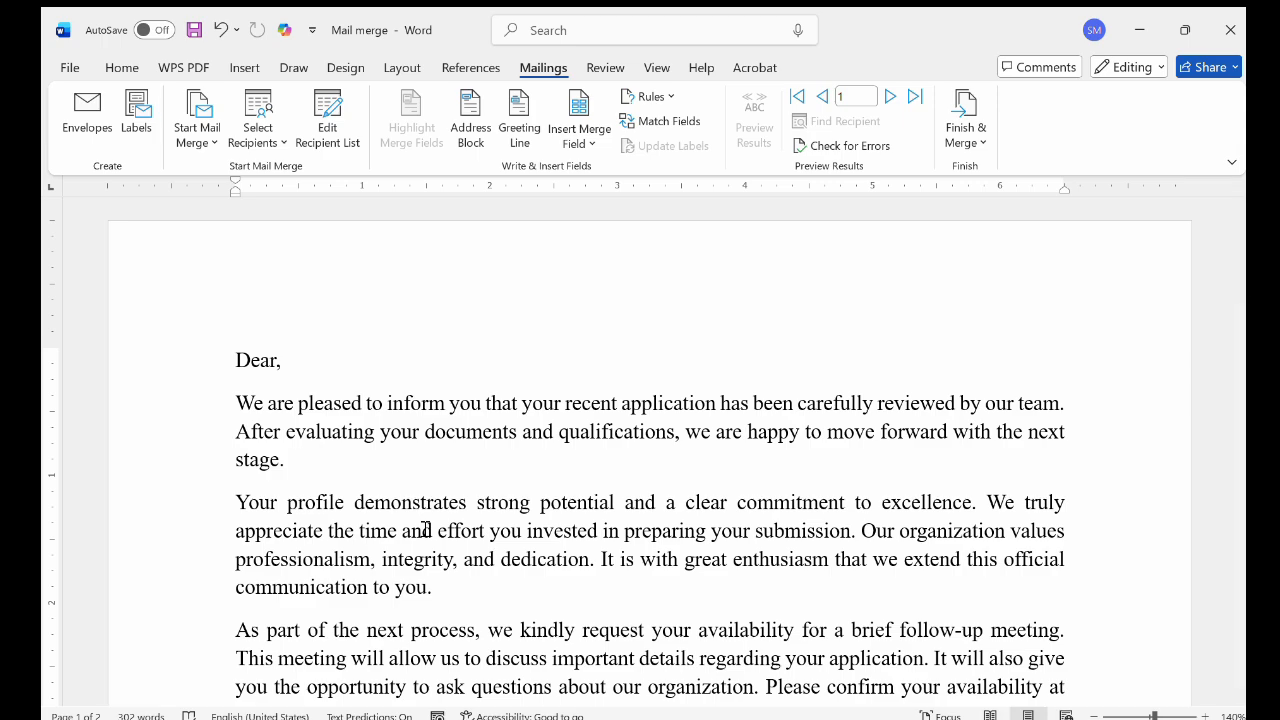
Open the recipient source options and insert the First_Name and Last_Name merge fields between "Dear" and its comma
left_click(255, 135)
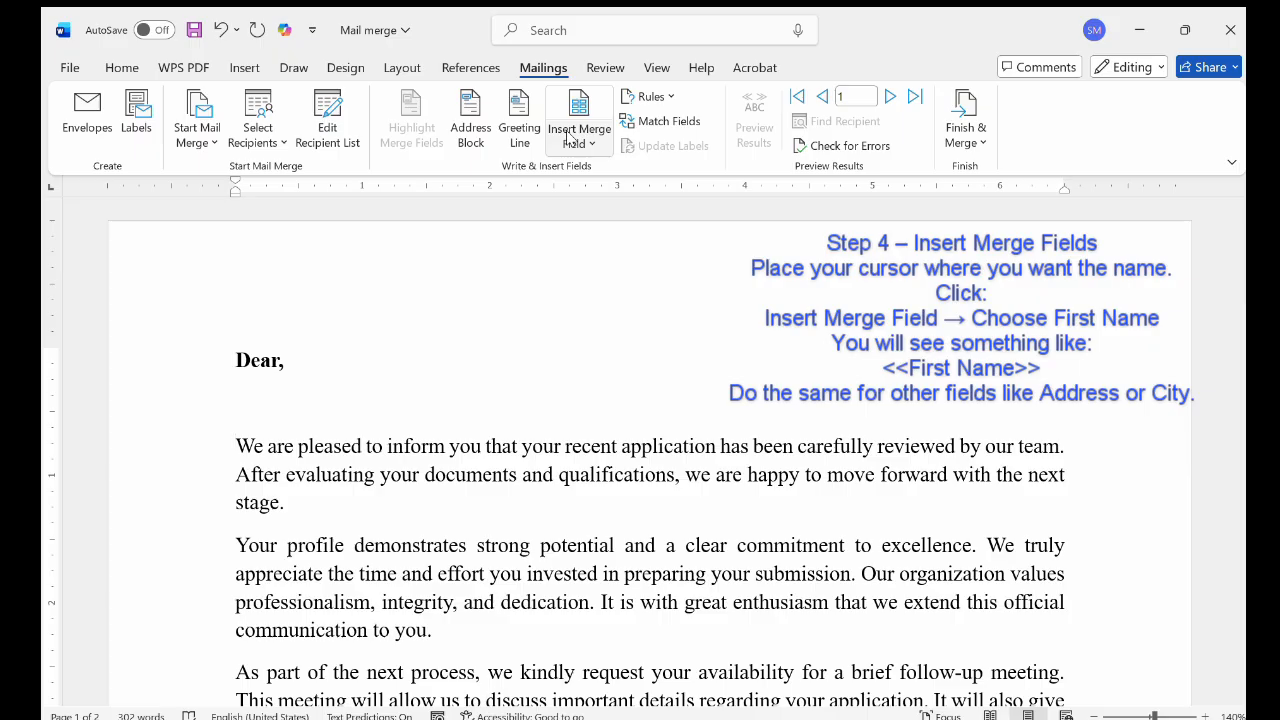
left_click(280, 367)
left_click(570, 144)
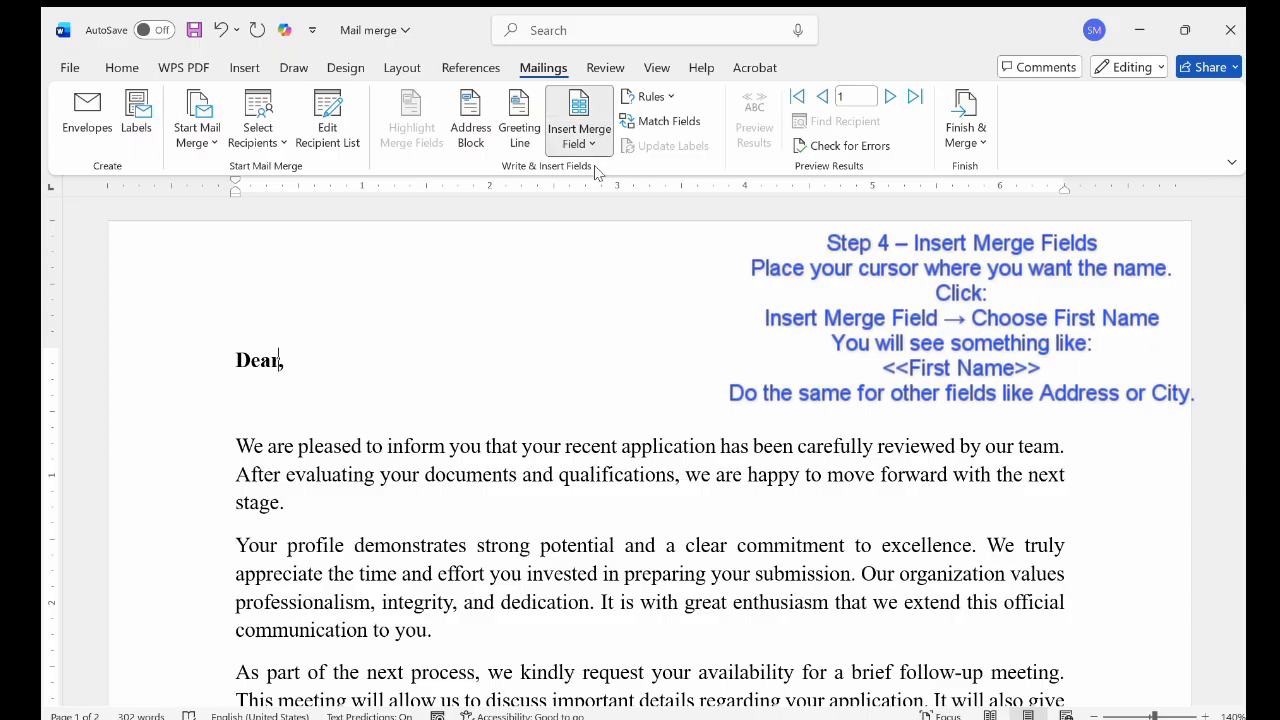
left_click(596, 172)
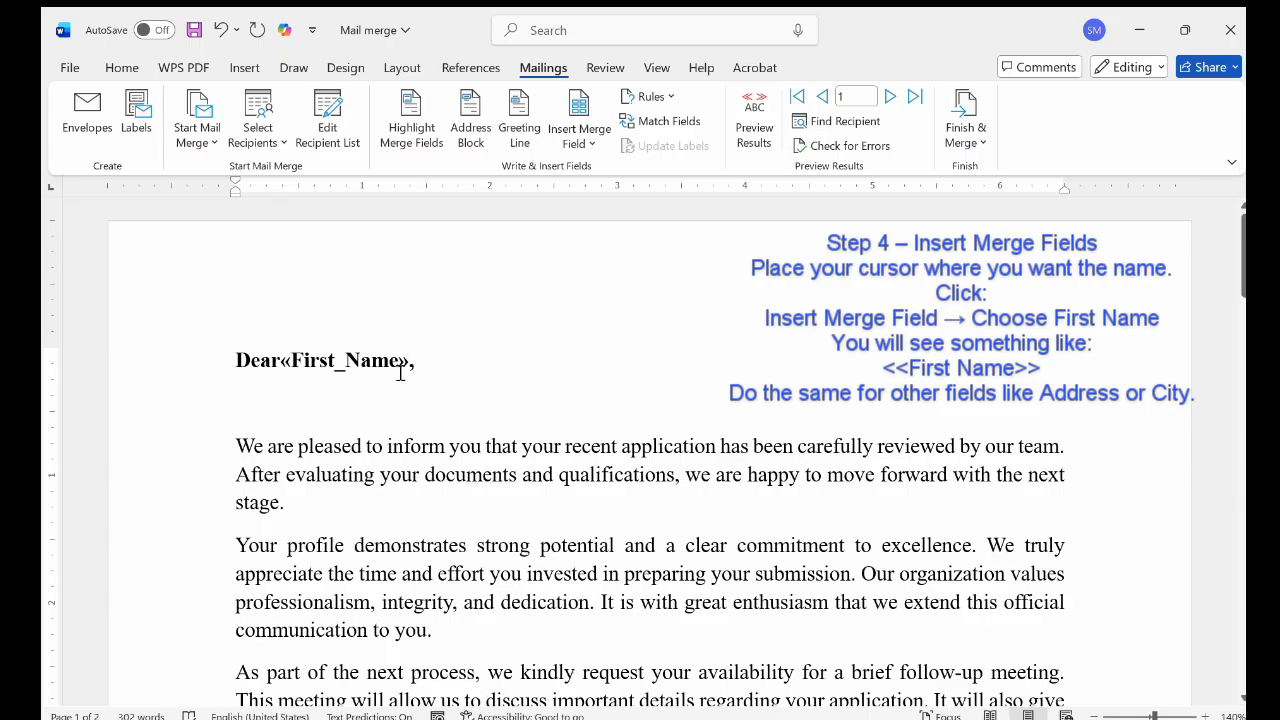
left_click(607, 197)
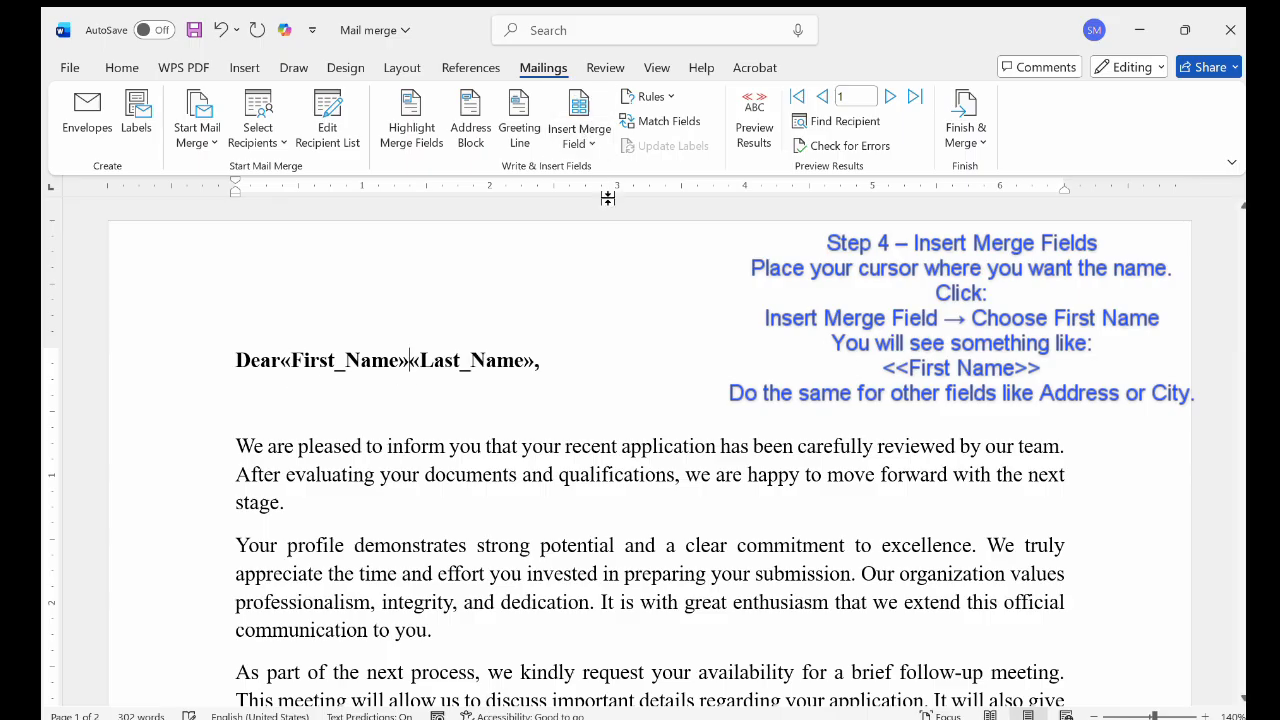
Paste the Address:, City: and Email: label lines below the greeting and insert the Address_, City and Gmail_ merge fields after them
left_click(246, 397)
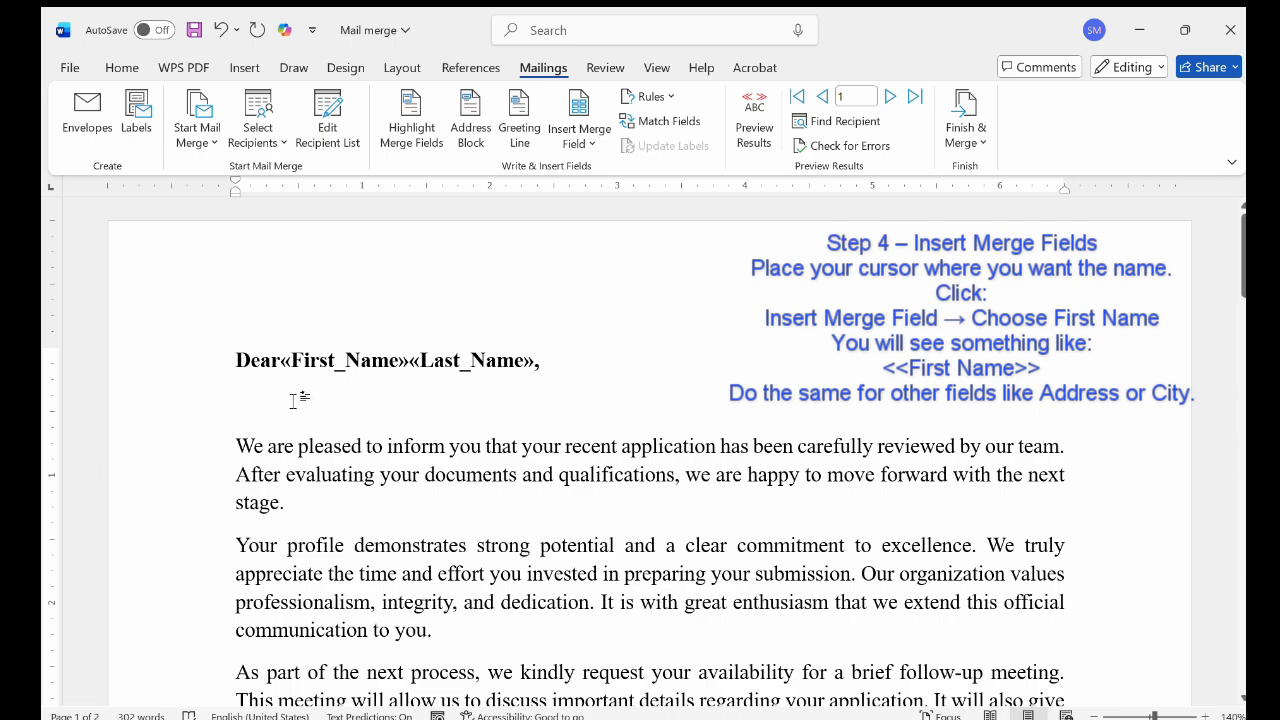
type("Address: City: Email:")
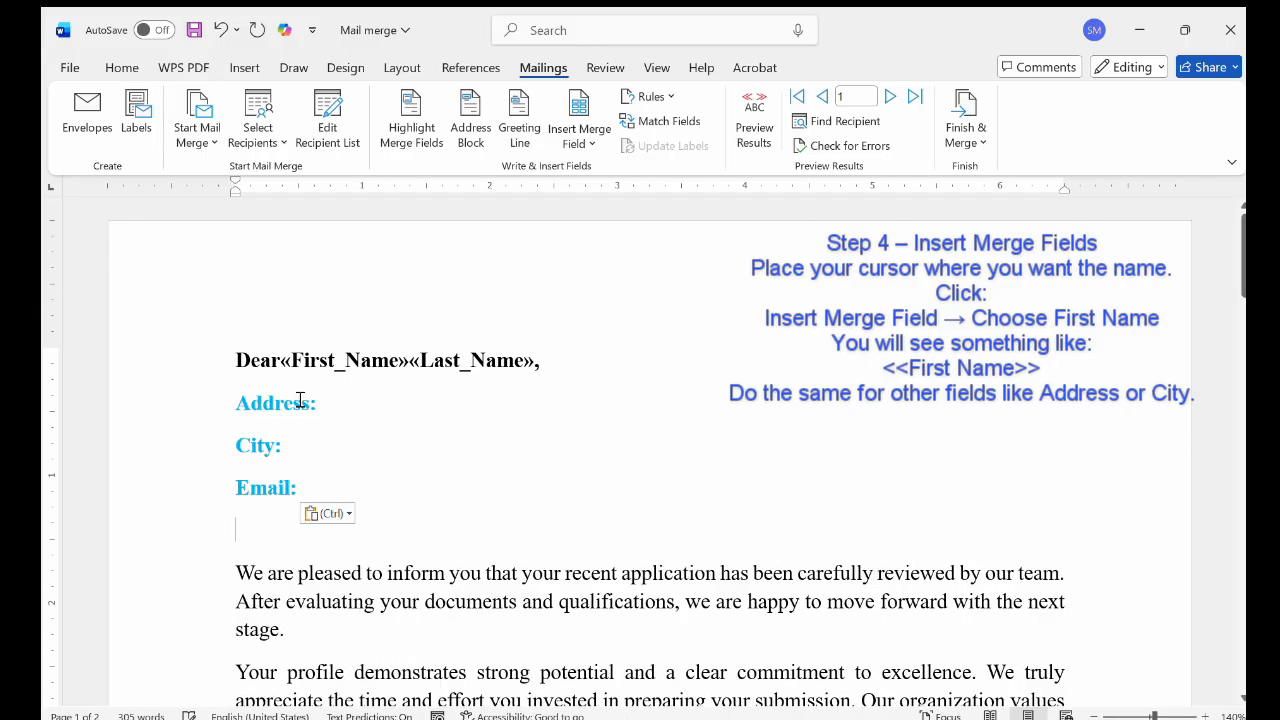
left_click(318, 404)
left_click(576, 150)
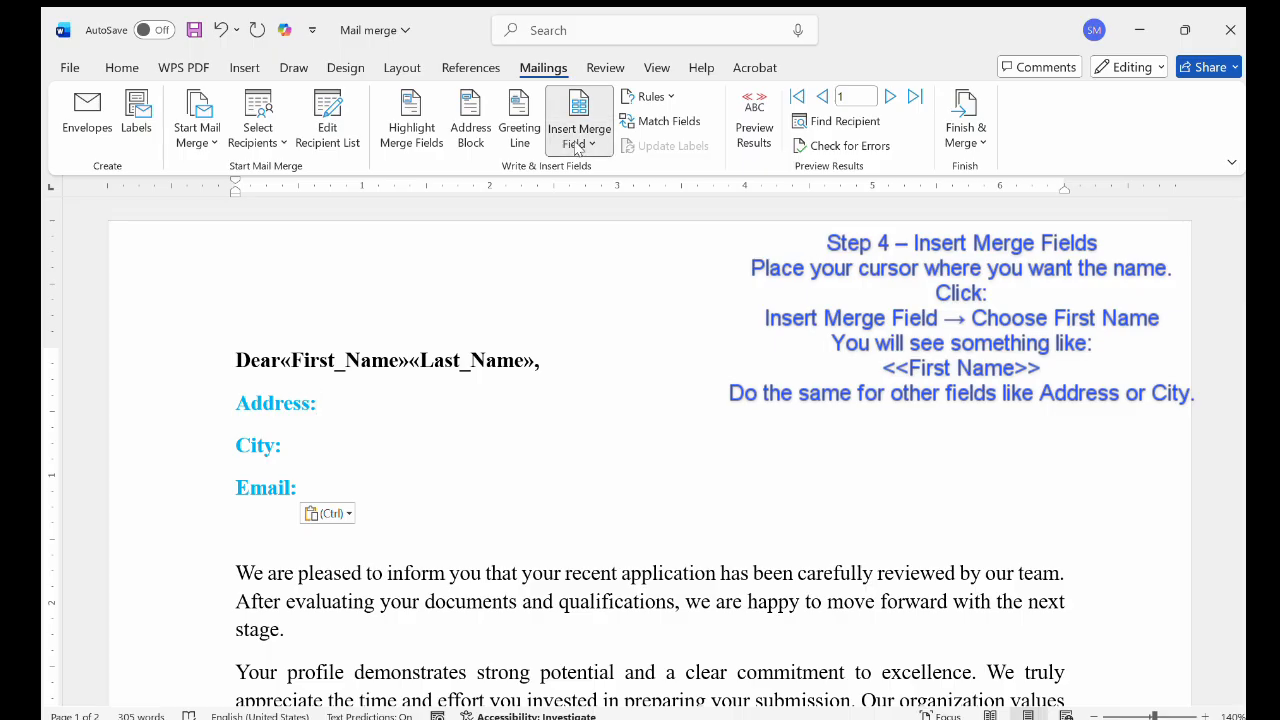
left_click(596, 221)
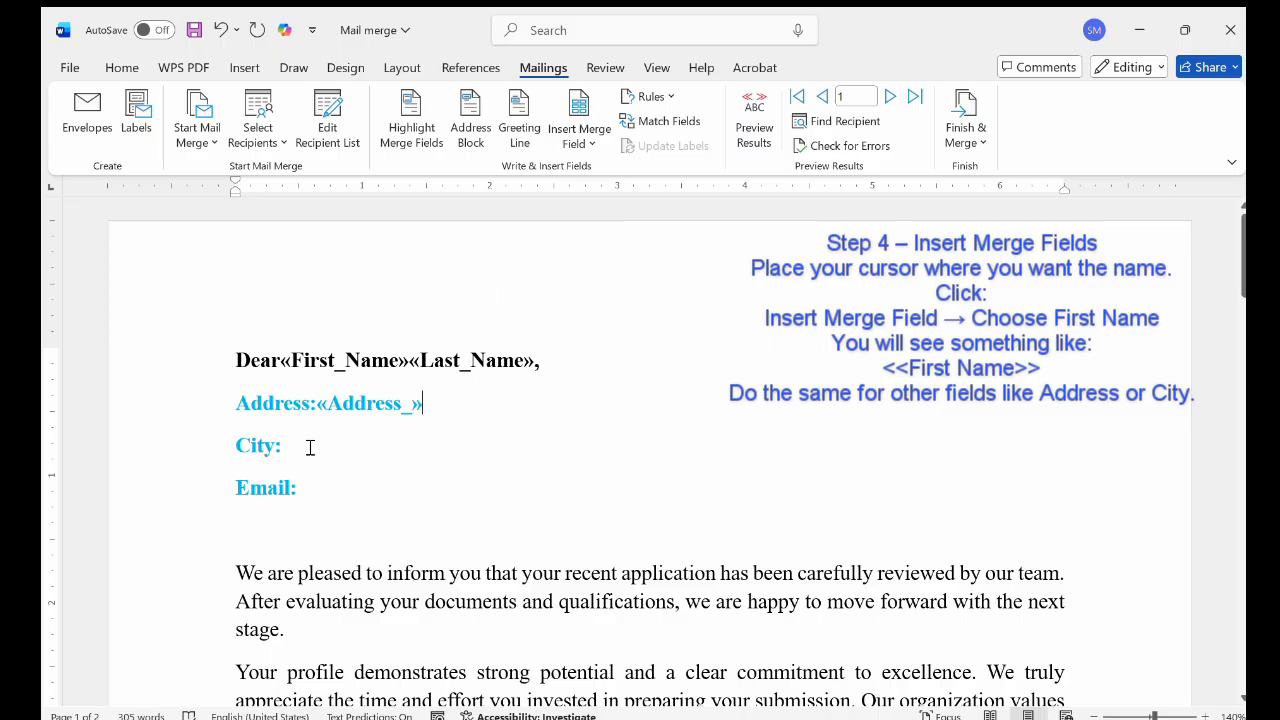
left_click(580, 128)
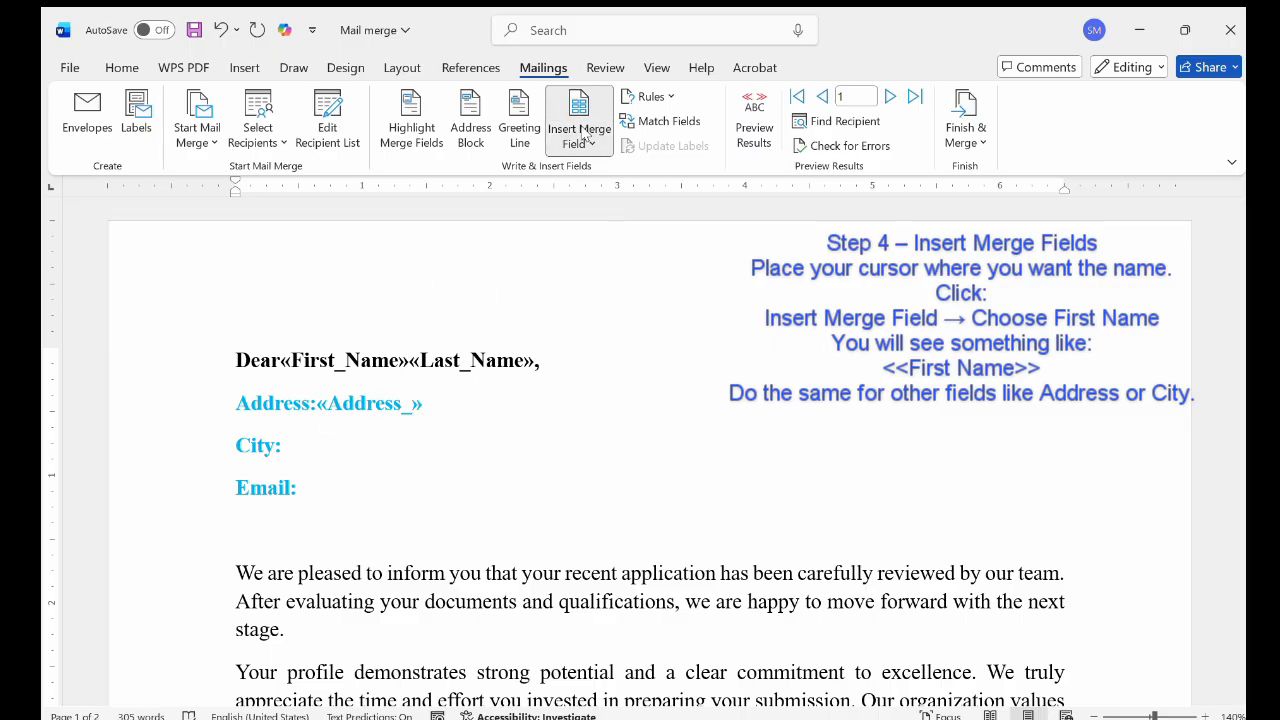
left_click(598, 262)
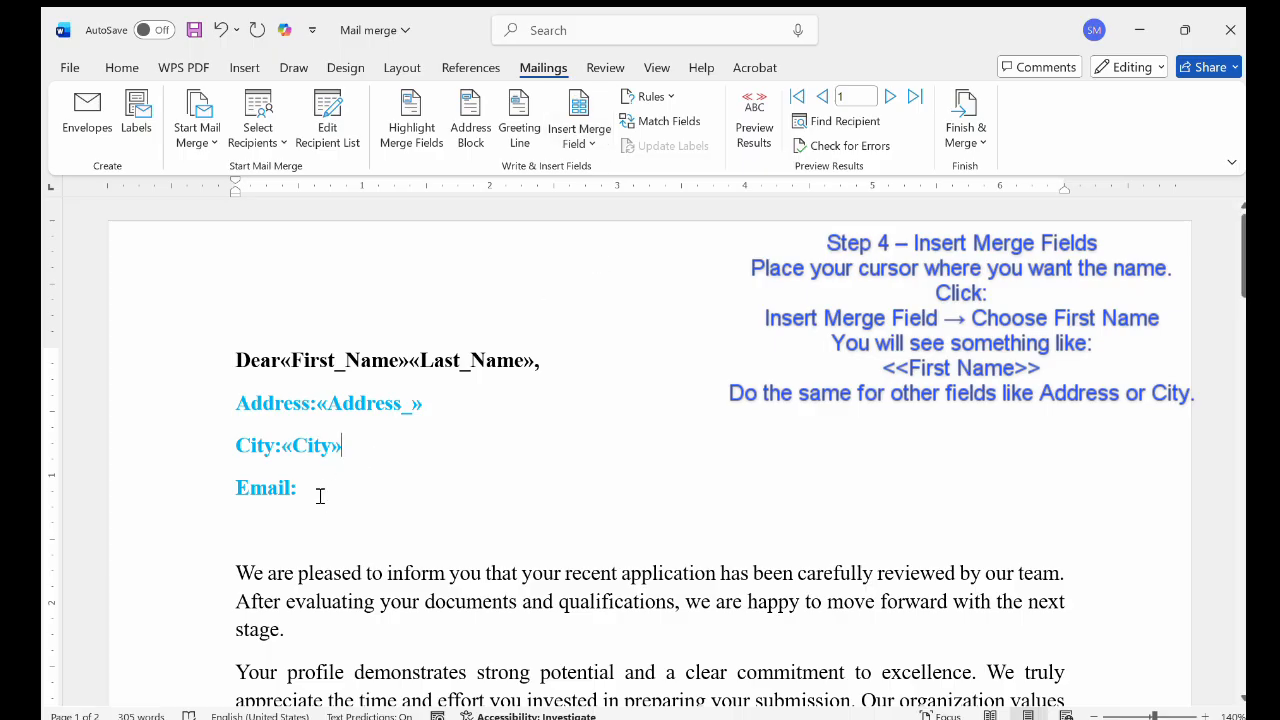
left_click(580, 140)
left_click(613, 280)
Preview the merged letter and add a space before the first name and before the last name in the greeting
left_click(757, 126)
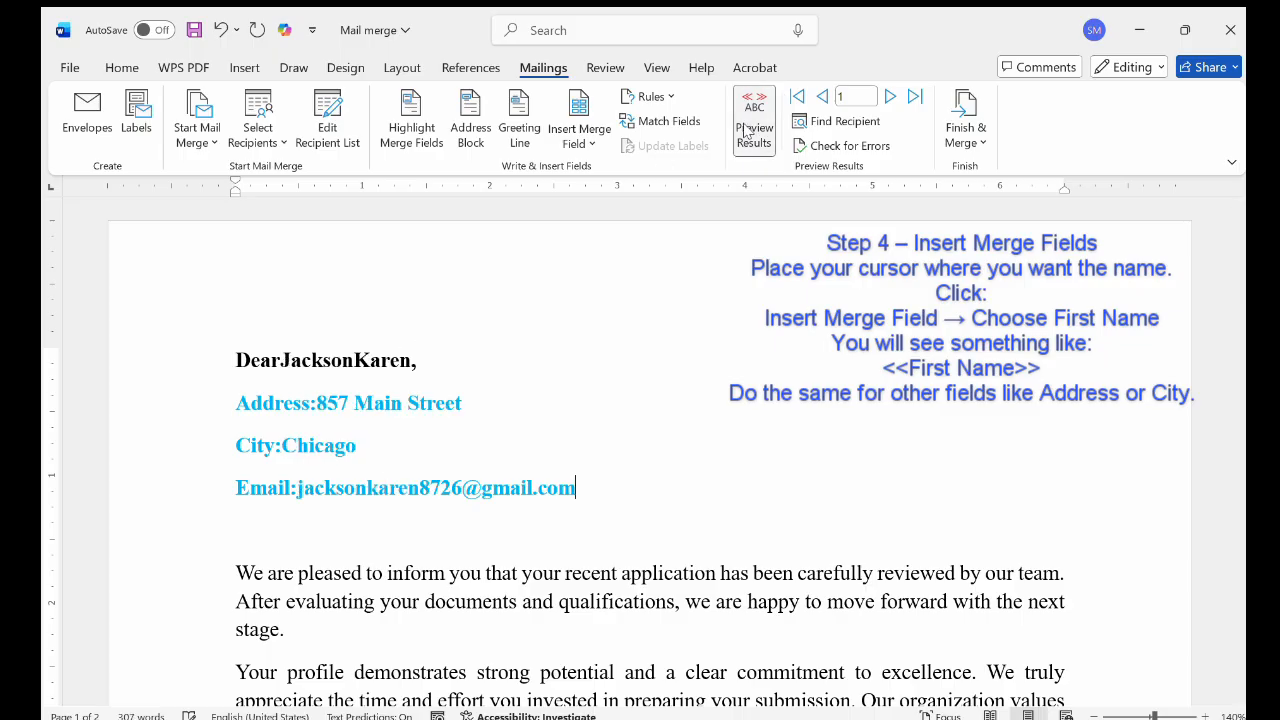
left_click(285, 366)
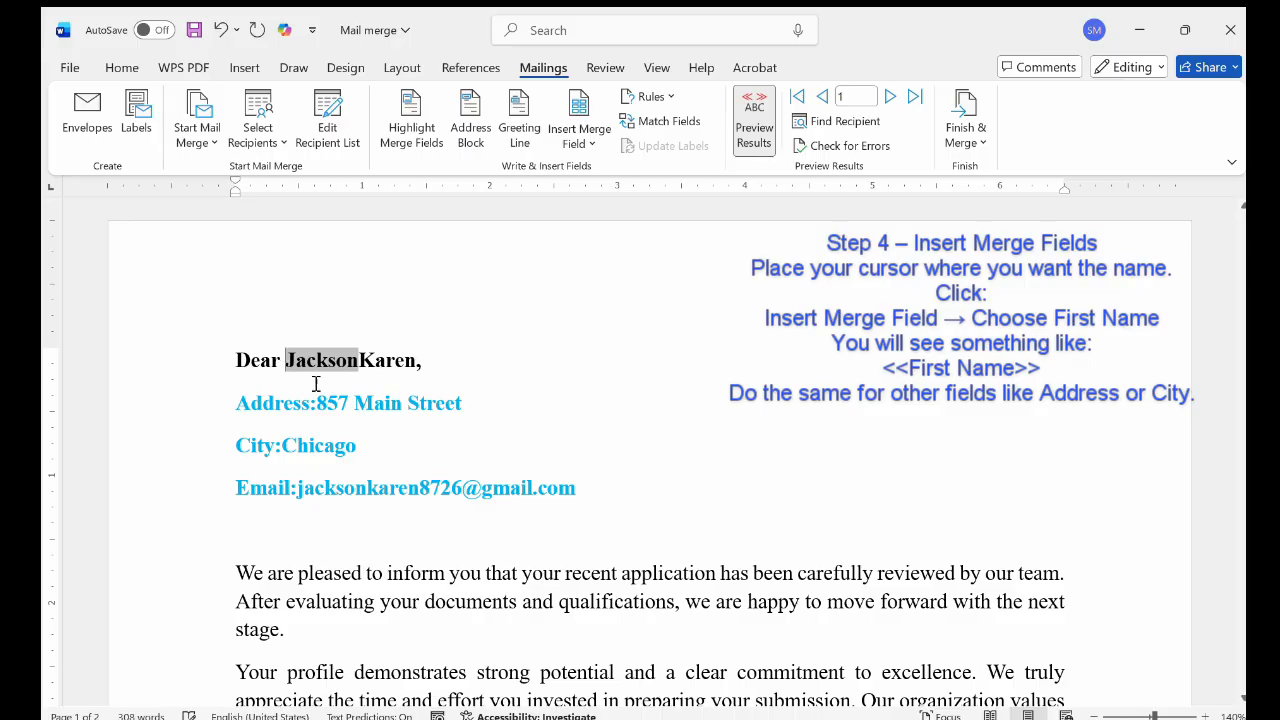
left_click(362, 366)
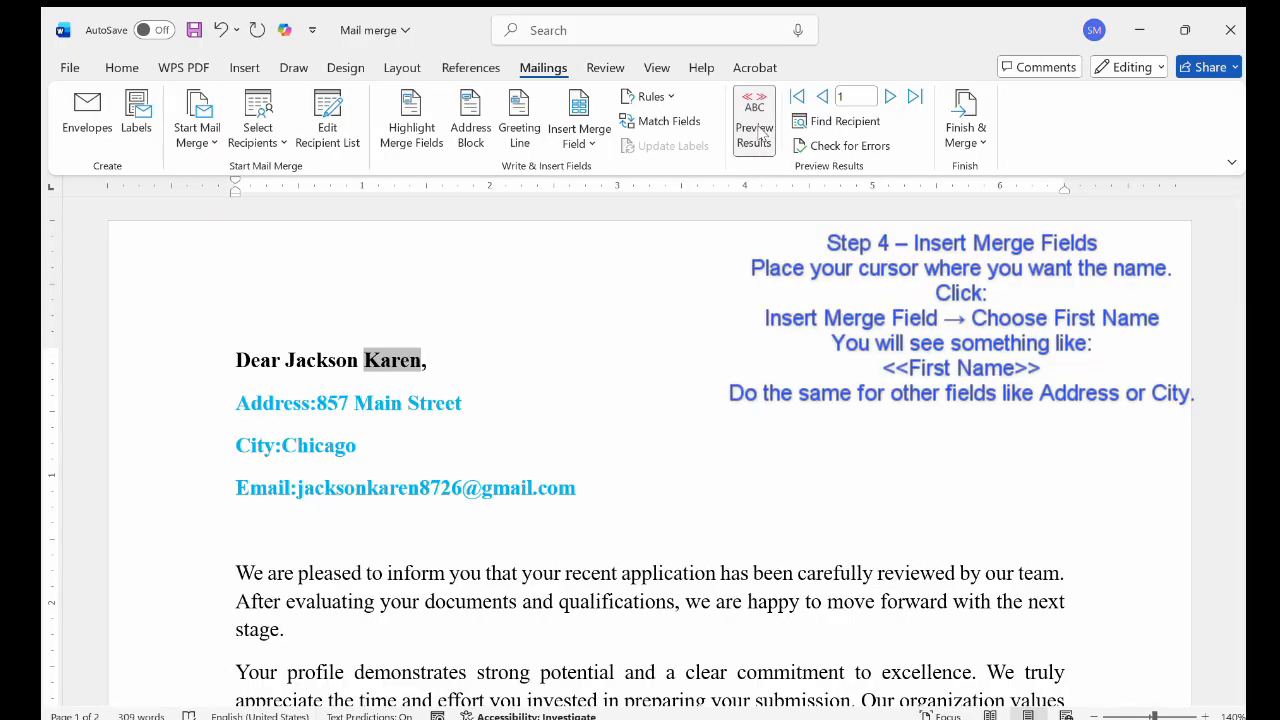
left_click(756, 130)
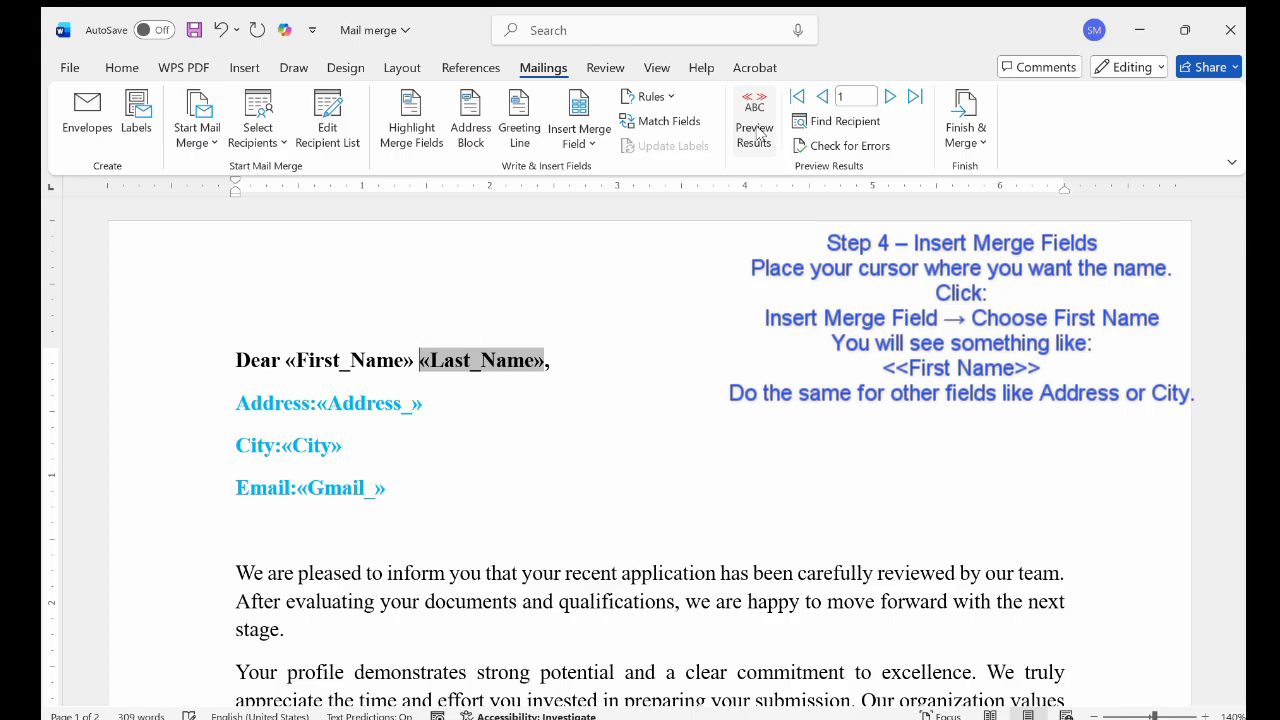
left_click(764, 121)
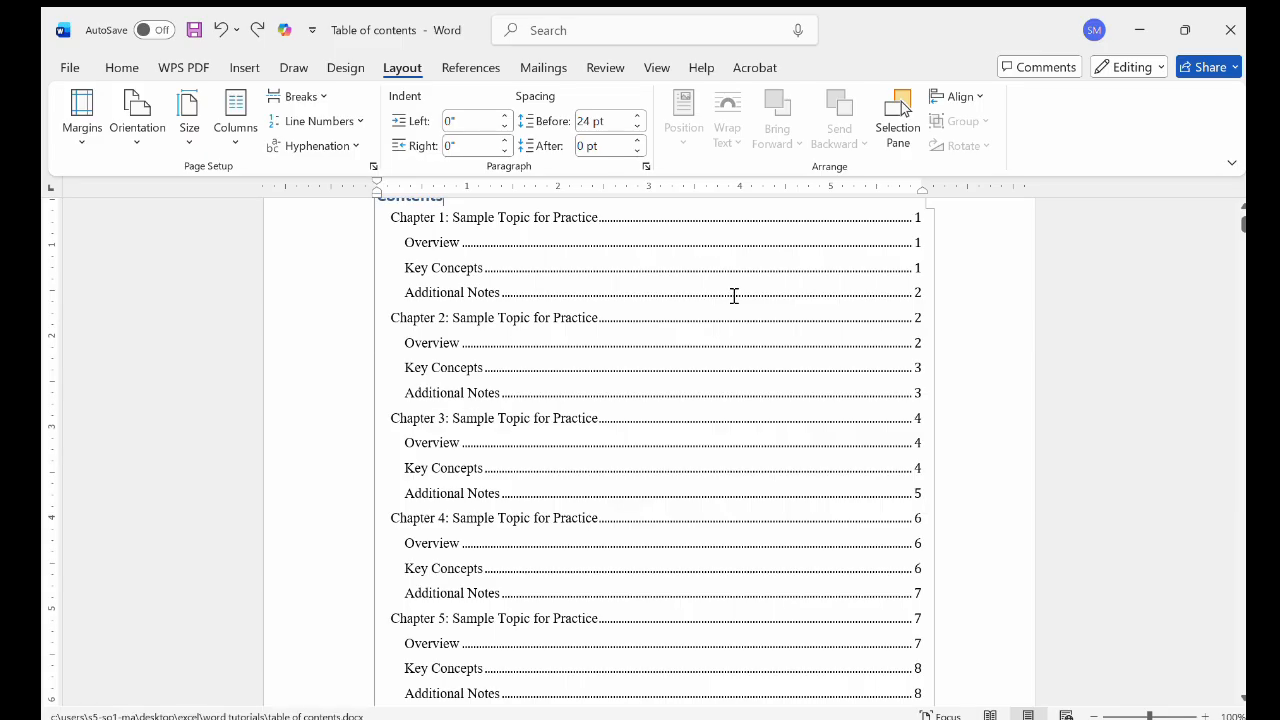
Examine the existing table of contents in the Table of contents document, from Chapter 1 through Chapter 20
scroll(734, 296, "up", 3)
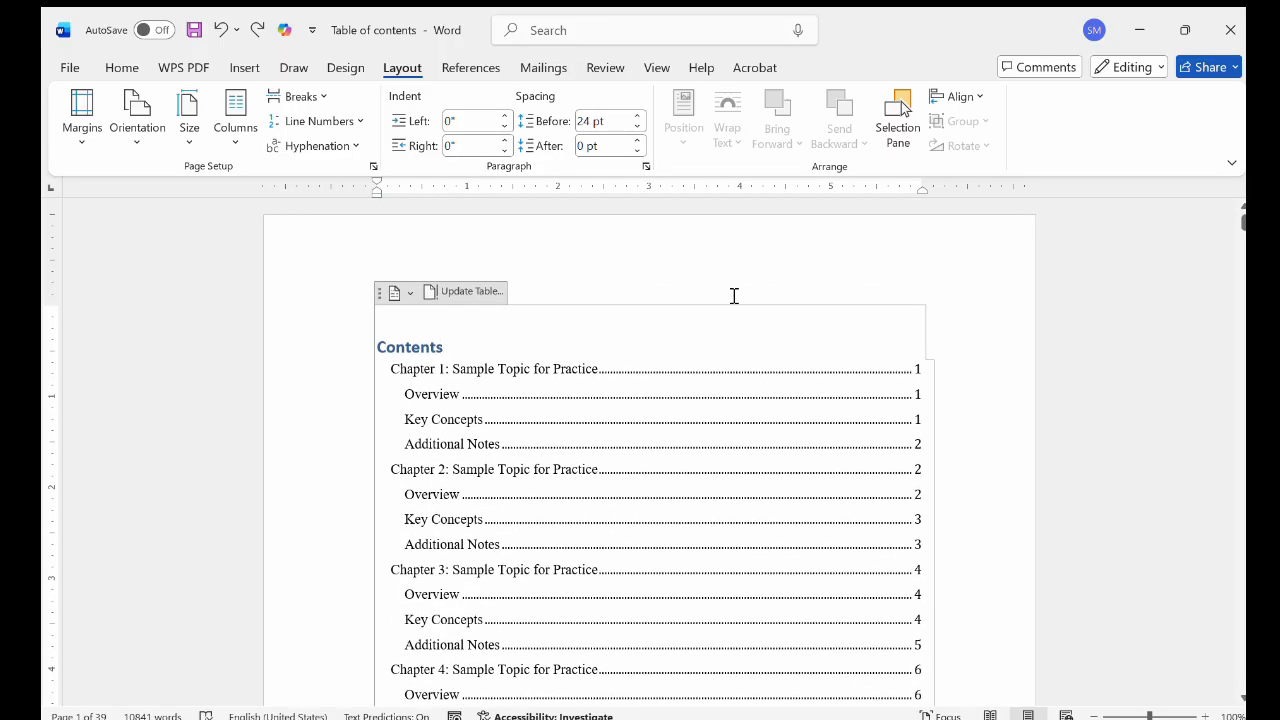
scroll(660, 480, "down", 7)
scroll(661, 484, "up", 2)
scroll(660, 484, "down", 10)
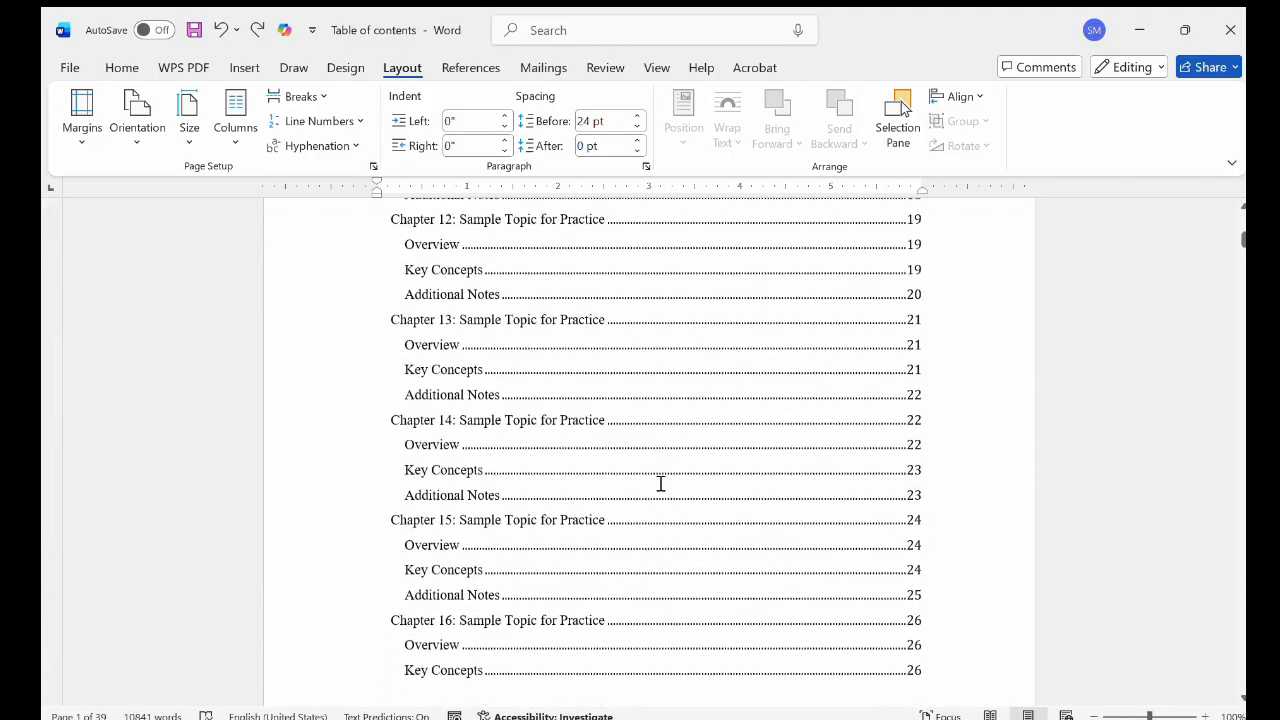
scroll(660, 484, "up", 15)
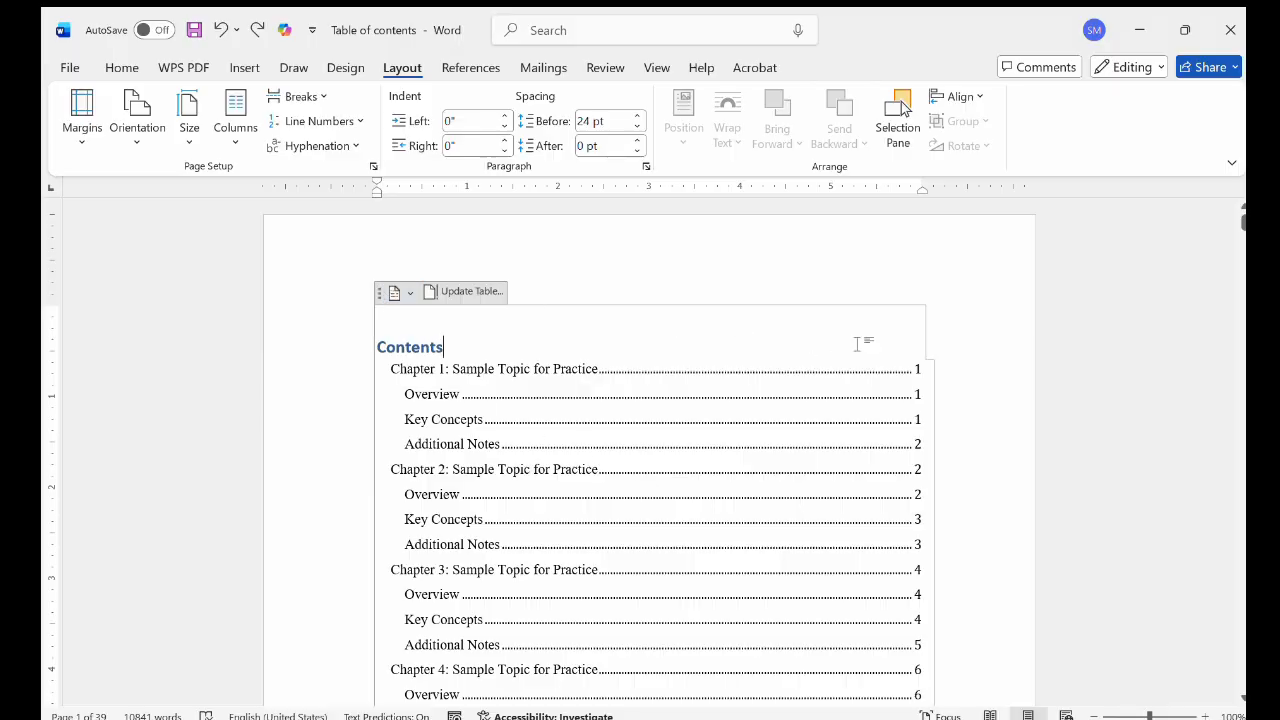
scroll(777, 477, "down", 14)
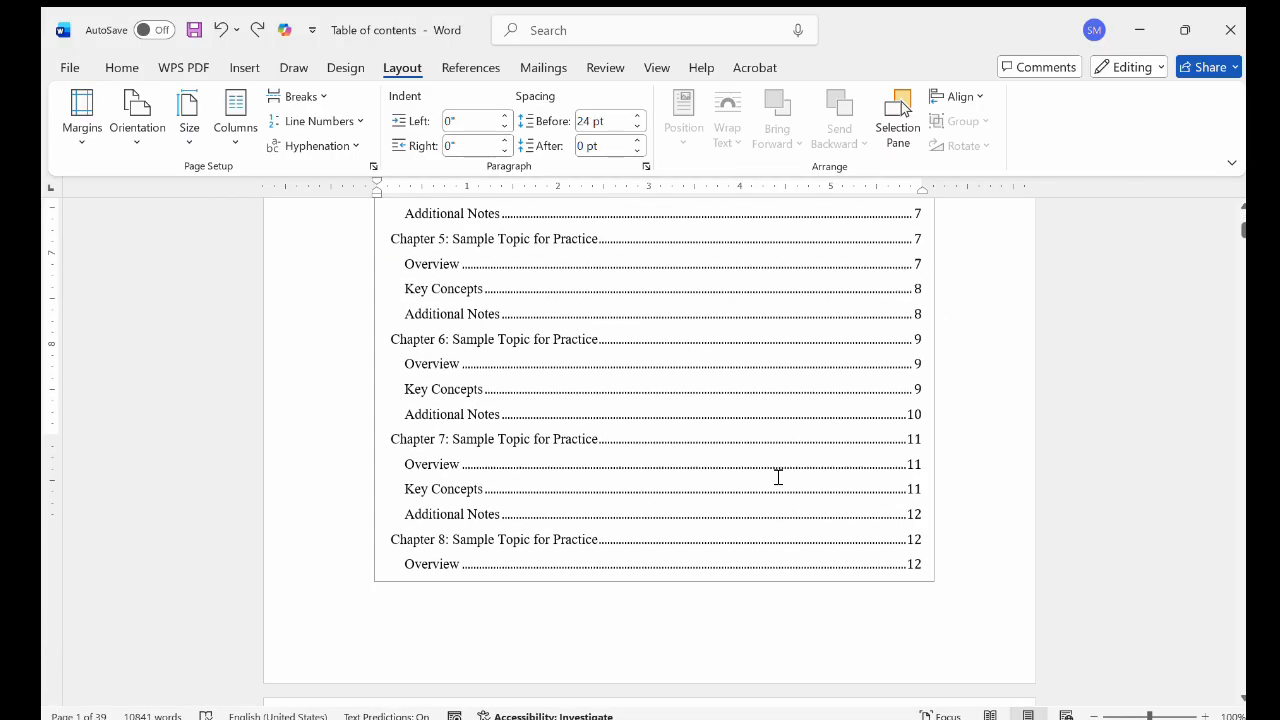
scroll(775, 475, "down", 9)
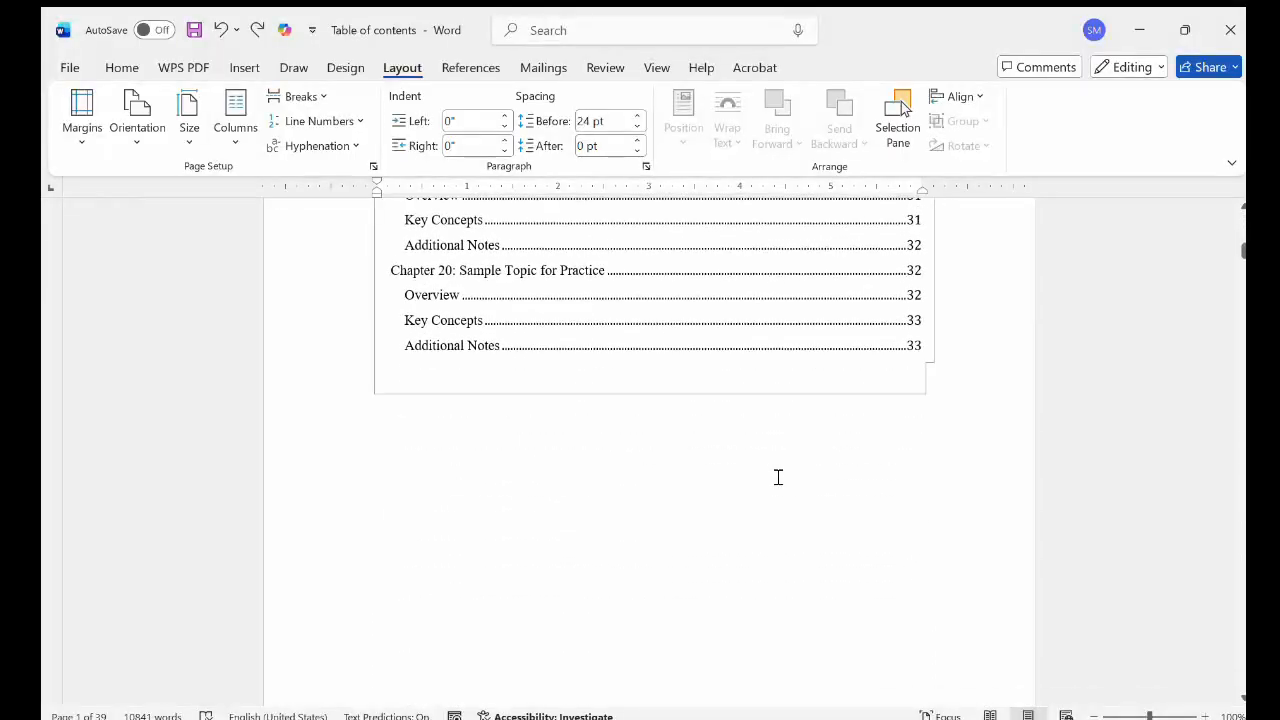
scroll(778, 477, "up", 5)
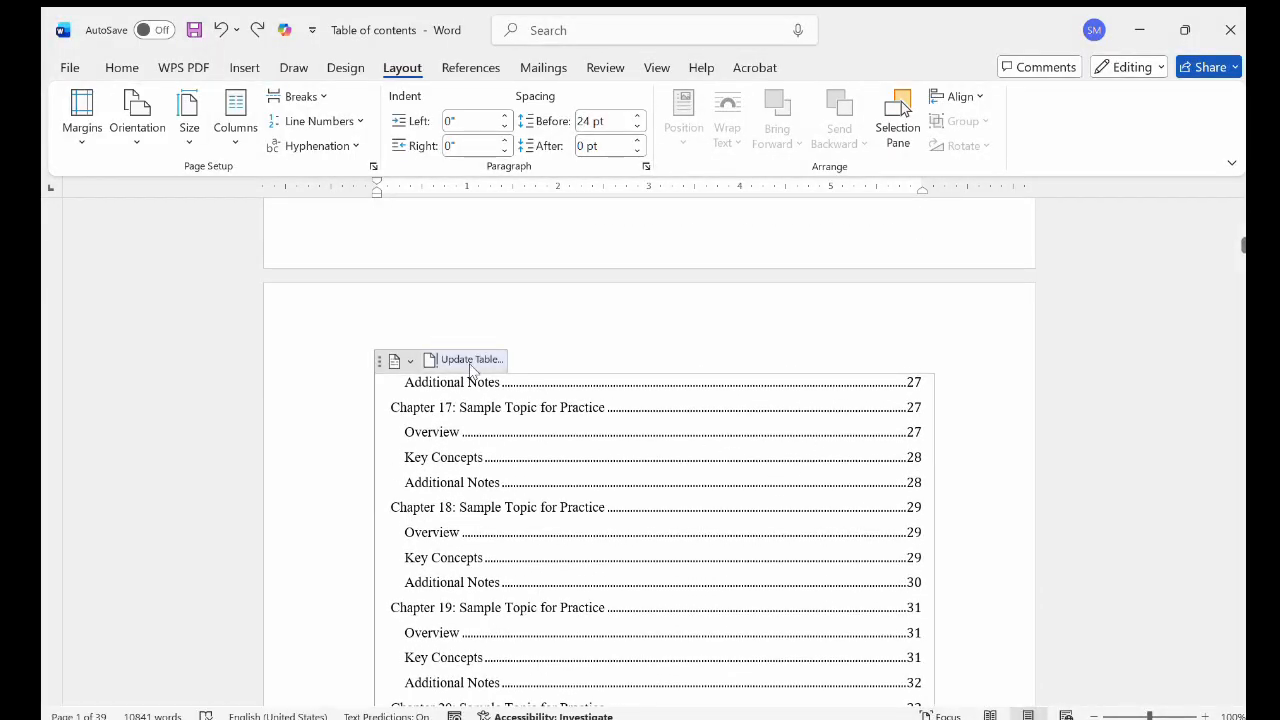
left_click(527, 425)
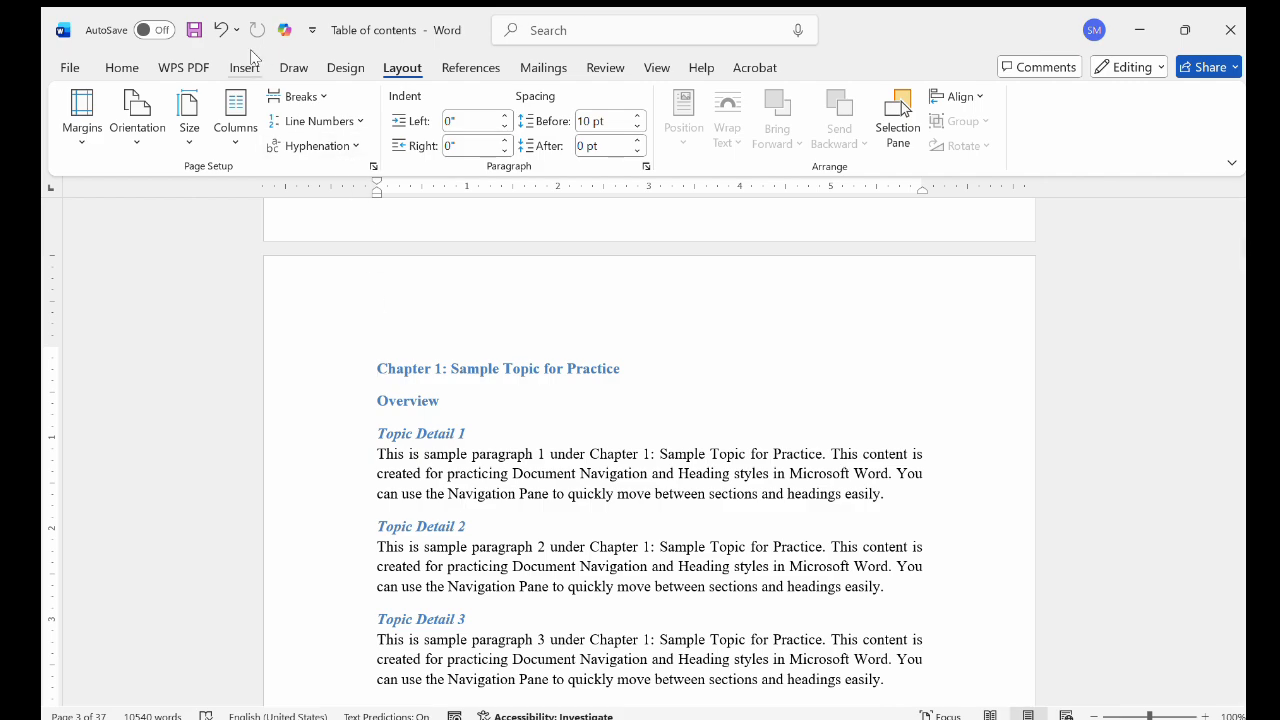
Apply the Heading 1 style to the "Chapter 1: Sample Topic for Practice" title and Heading 2 to the "Overview" line below it
left_click(140, 68)
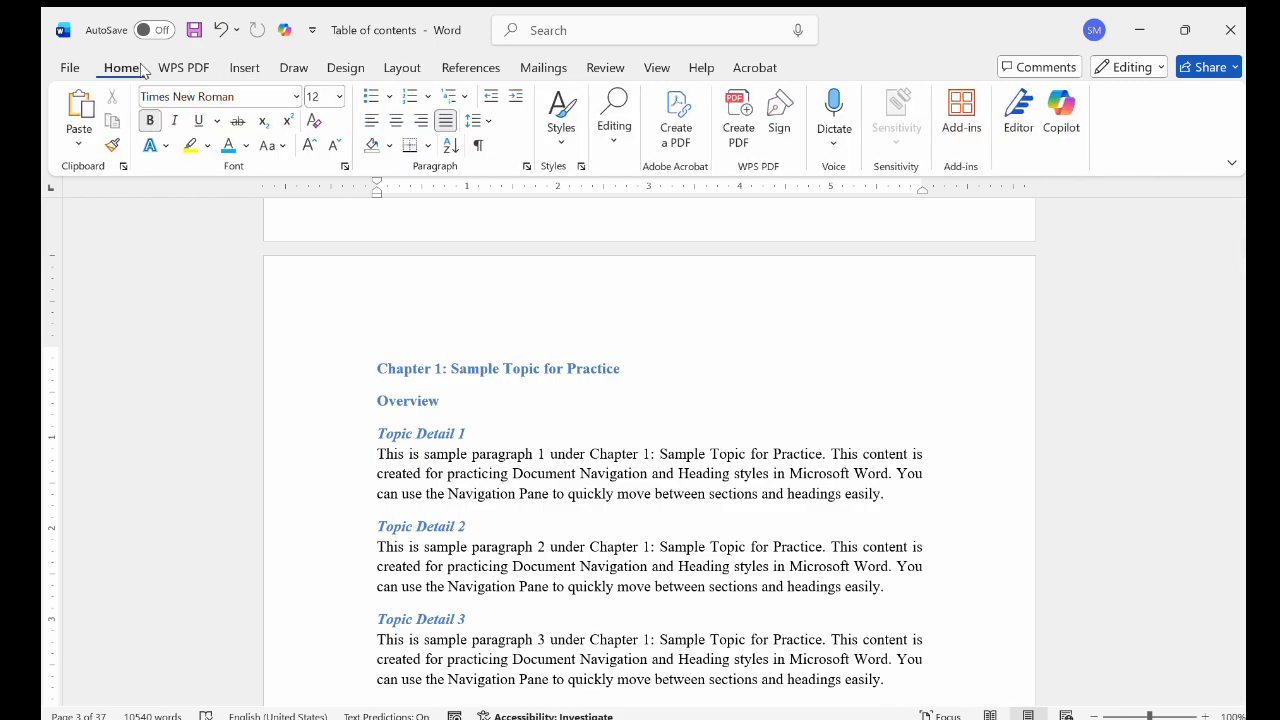
left_click(555, 135)
left_click(798, 173)
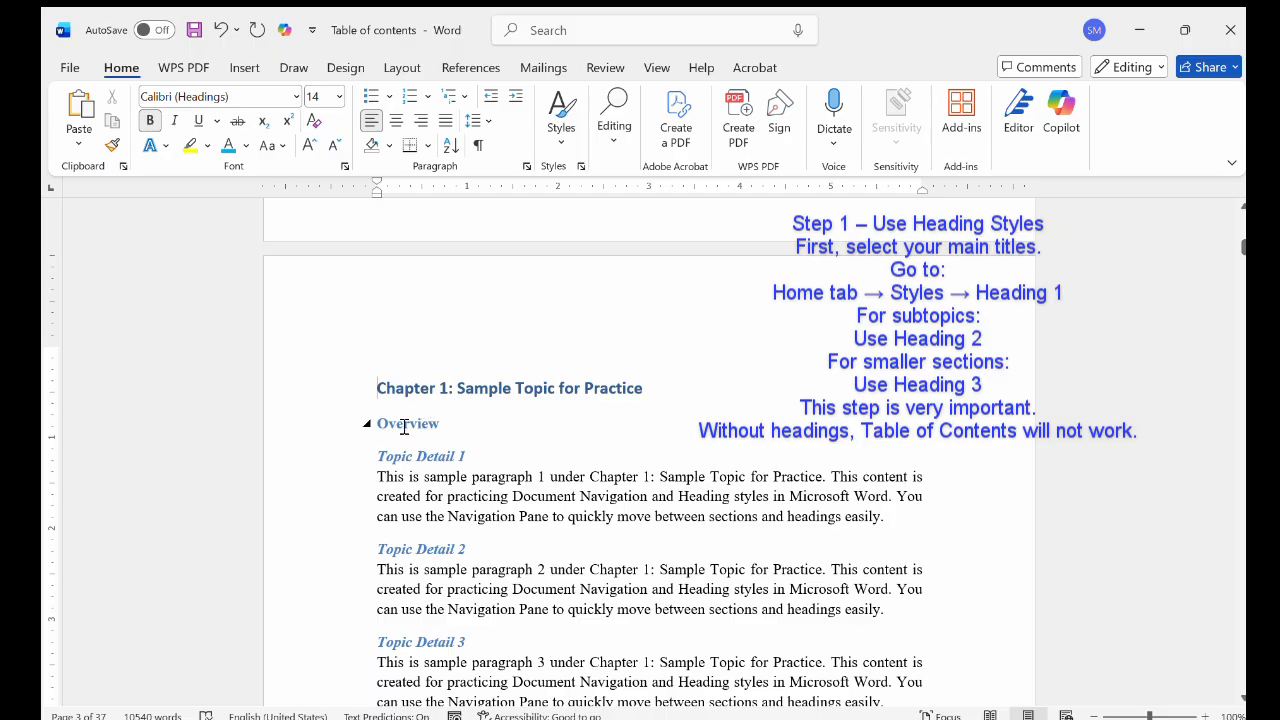
left_click(404, 425)
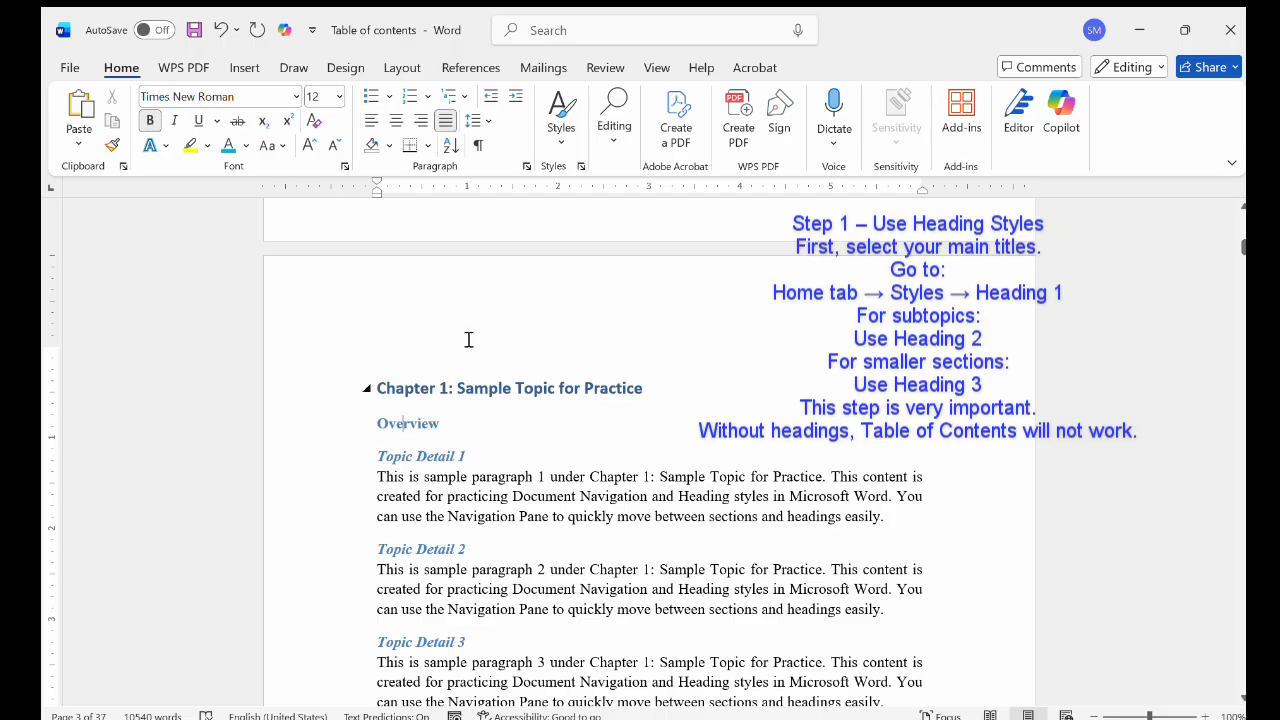
left_click(557, 133)
left_click(903, 166)
Apply the Heading 3 style to the "Topic Detail 1" line under the Chapter 1 overview
left_click(410, 457)
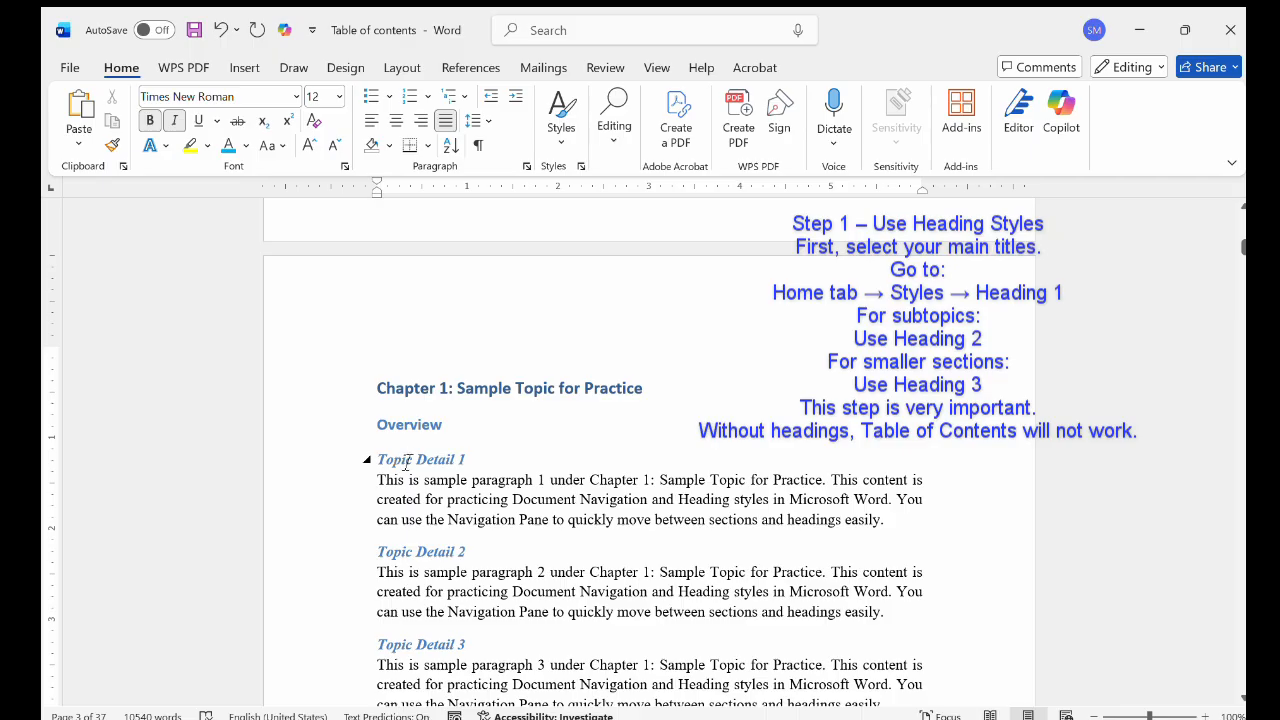
left_click(561, 133)
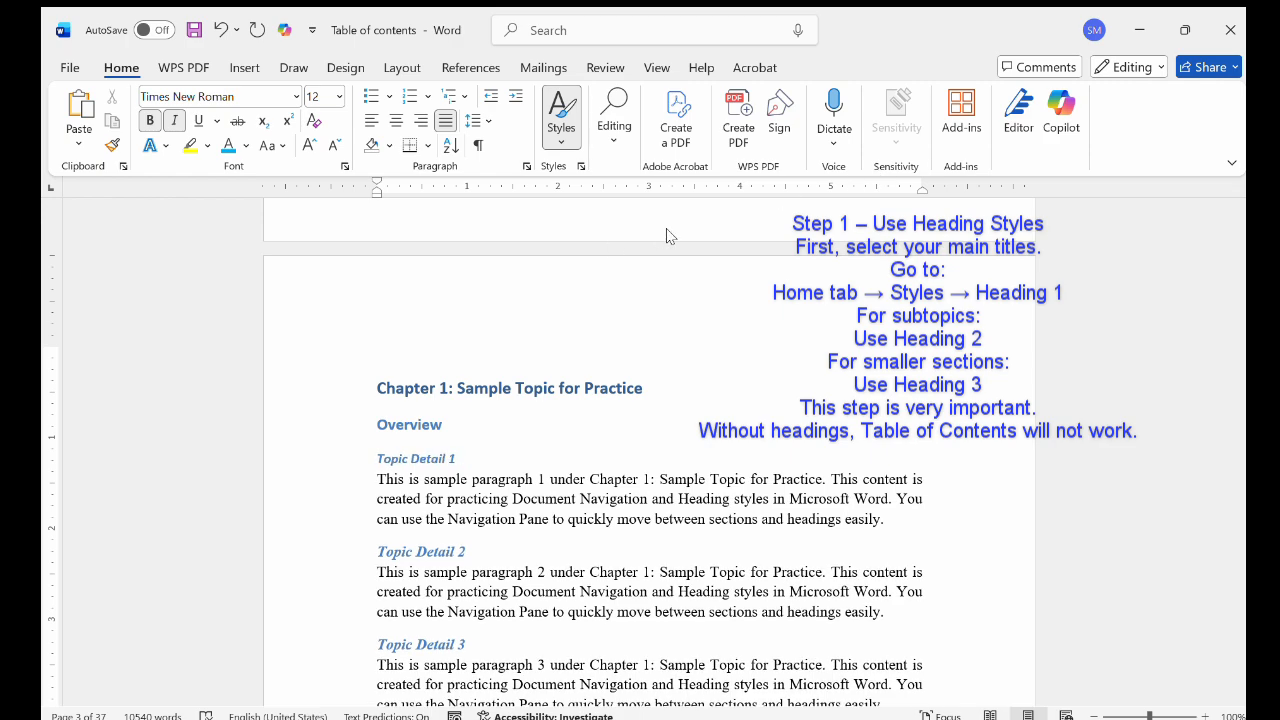
left_click(922, 178)
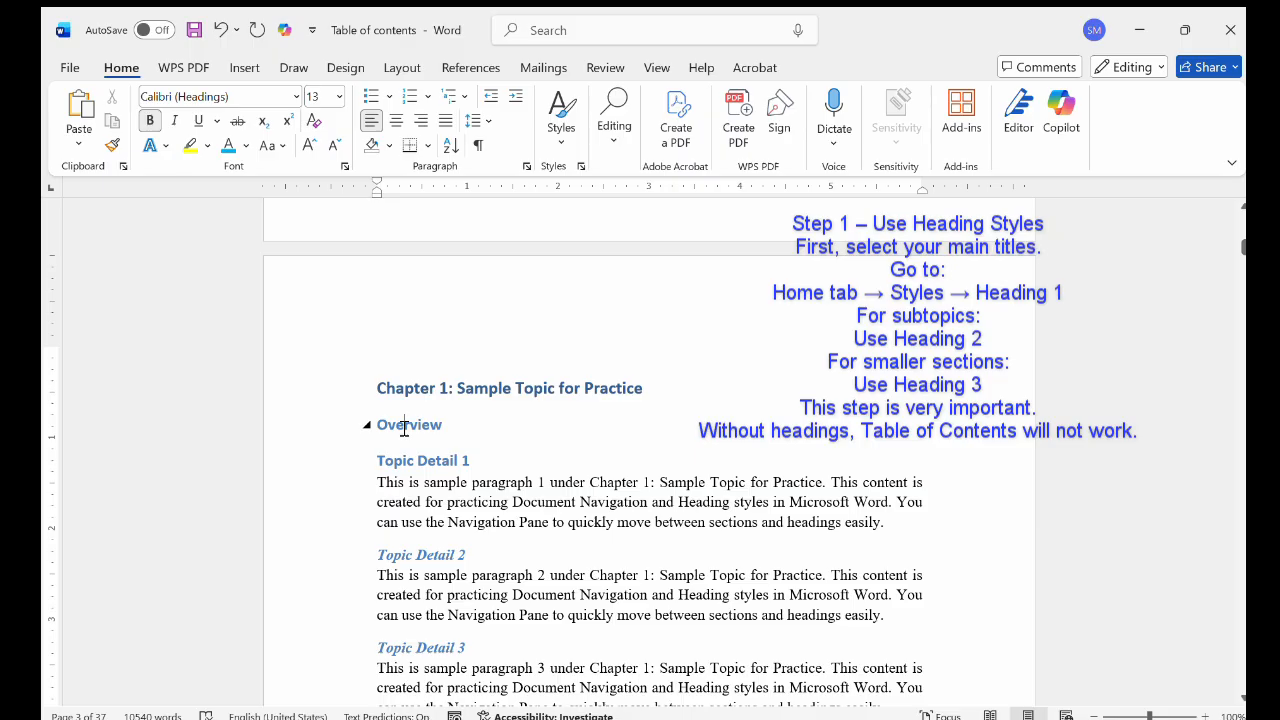
left_click(404, 425)
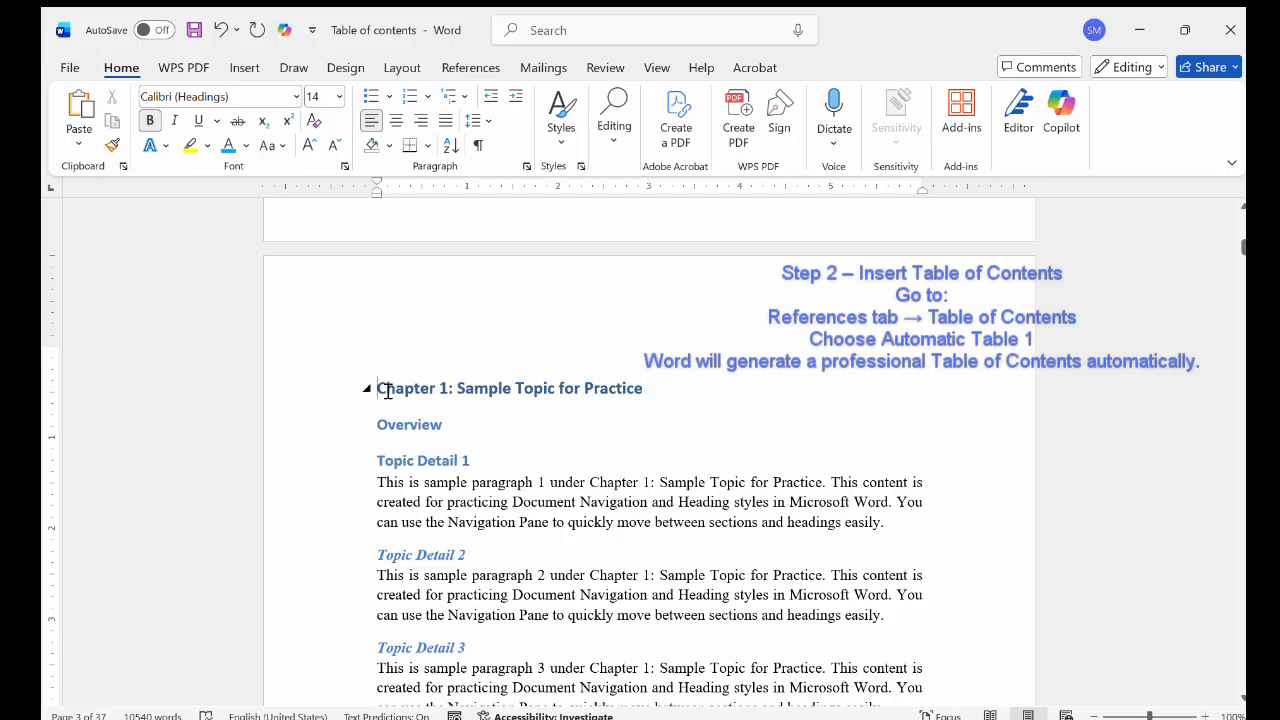
Insert an Automatic Table 1 table of contents before the Chapter 1 heading and look over its entries
left_click(481, 68)
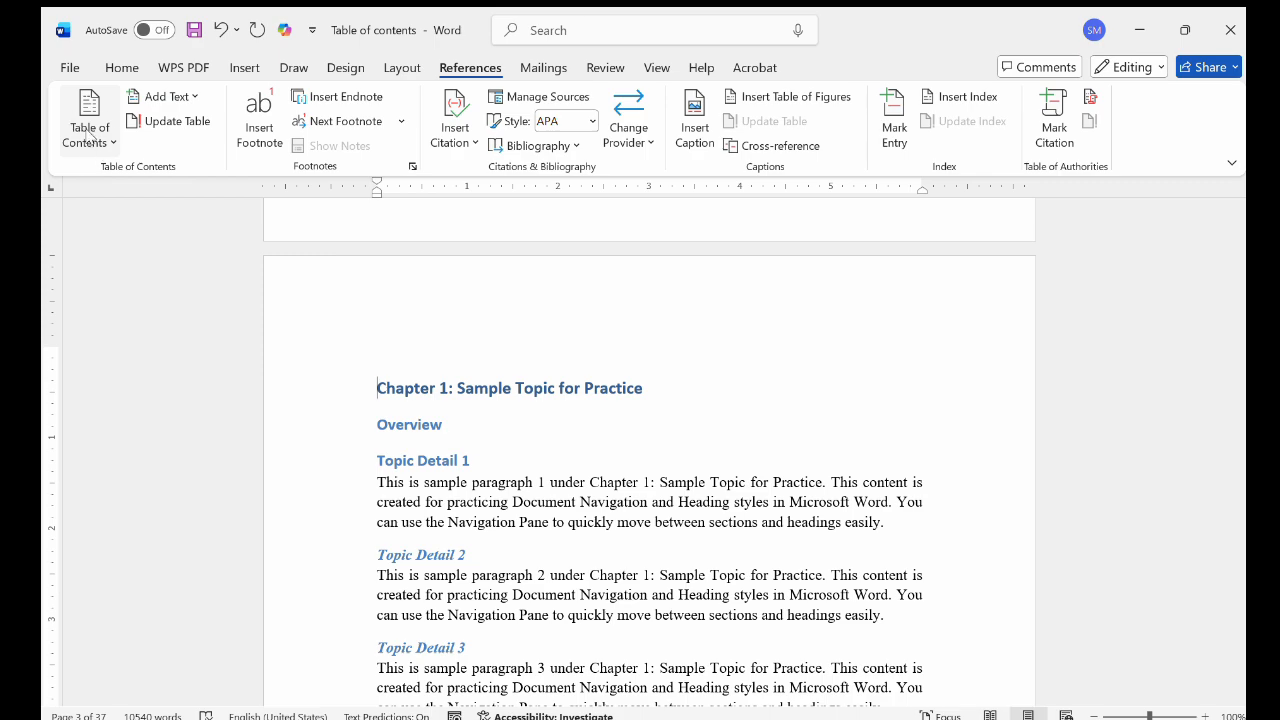
left_click(88, 135)
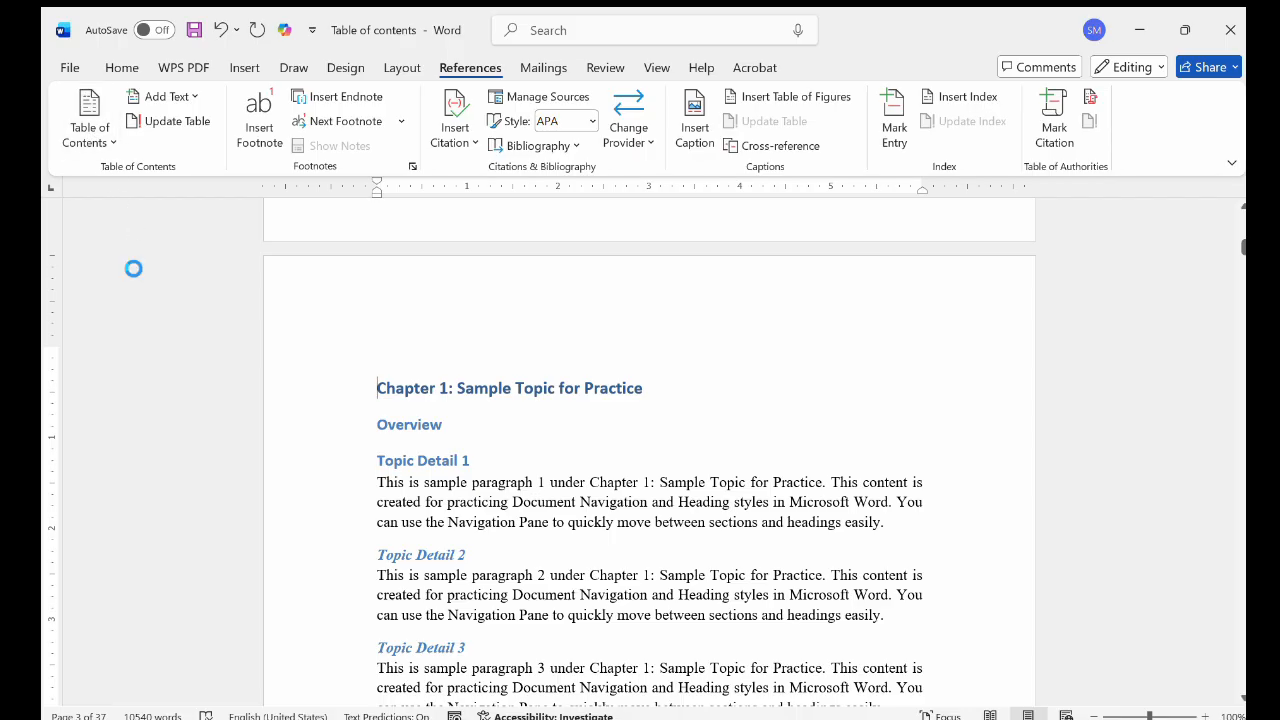
scroll(491, 295, "up", 10)
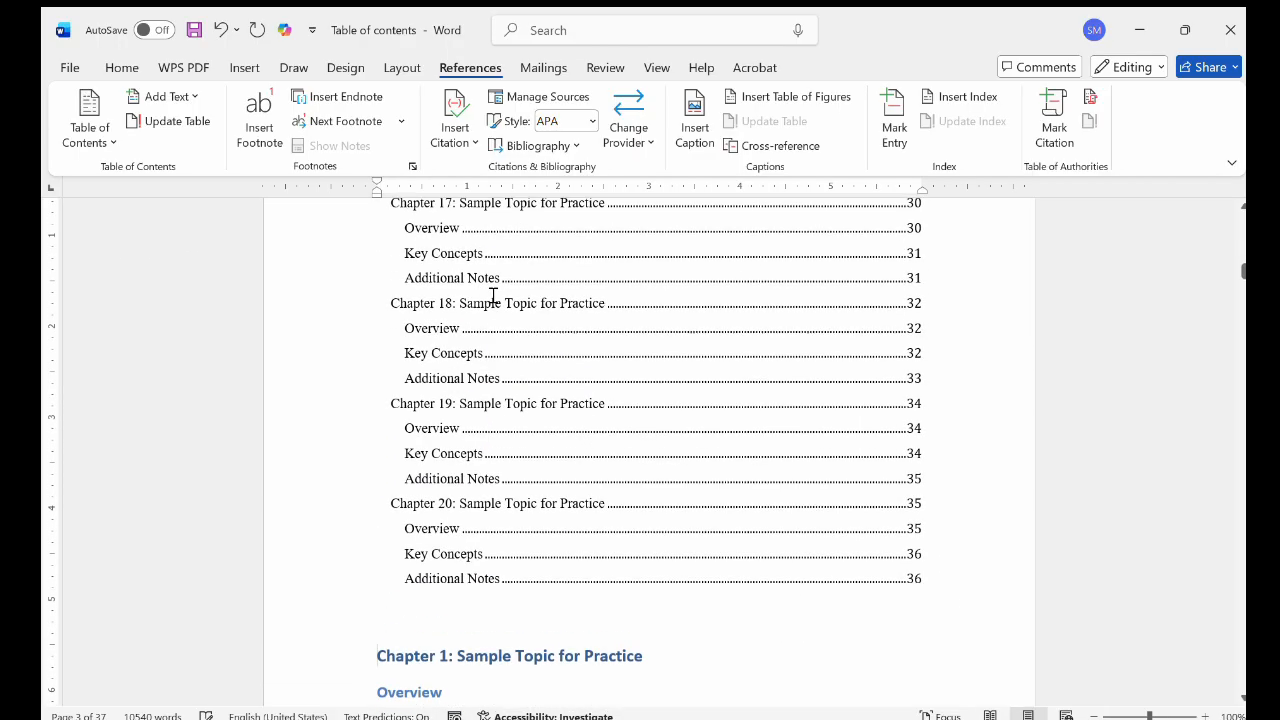
Review the inserted table of contents from its Chapter 20 entries back up to the Contents heading
scroll(518, 518, "down", 5)
scroll(518, 518, "up", 3)
scroll(518, 518, "up", 10)
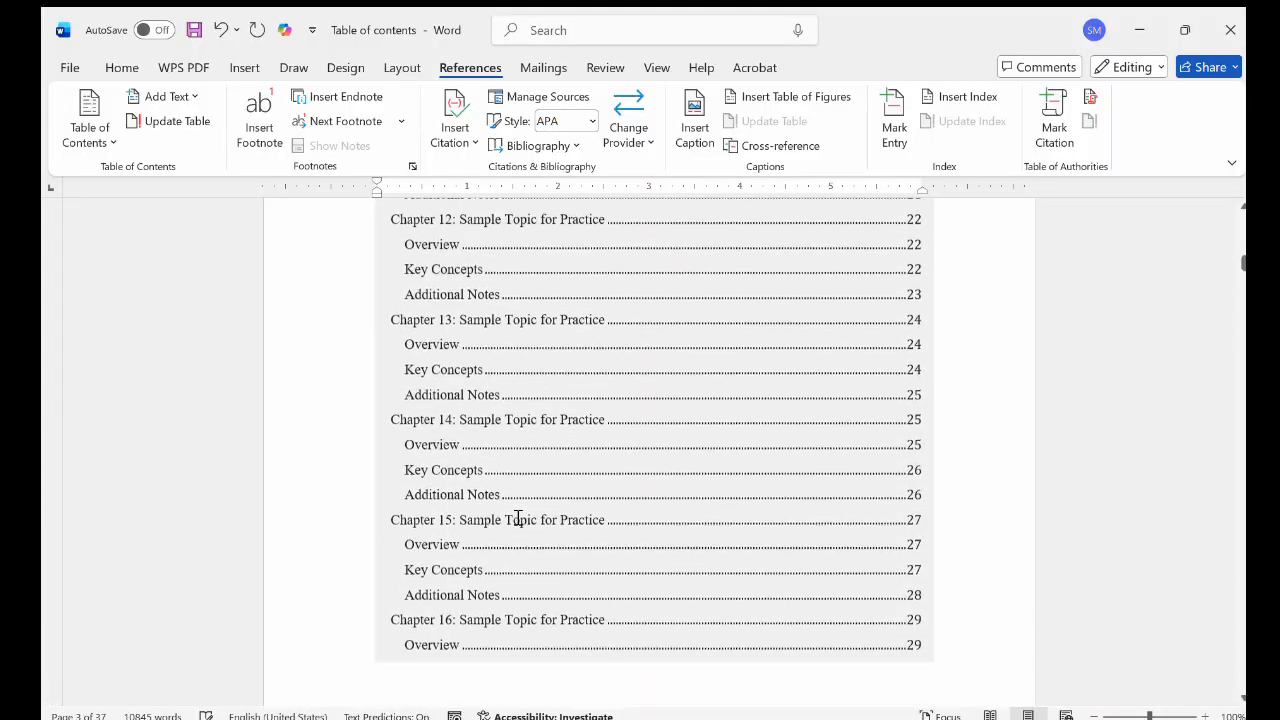
scroll(518, 518, "up", 8)
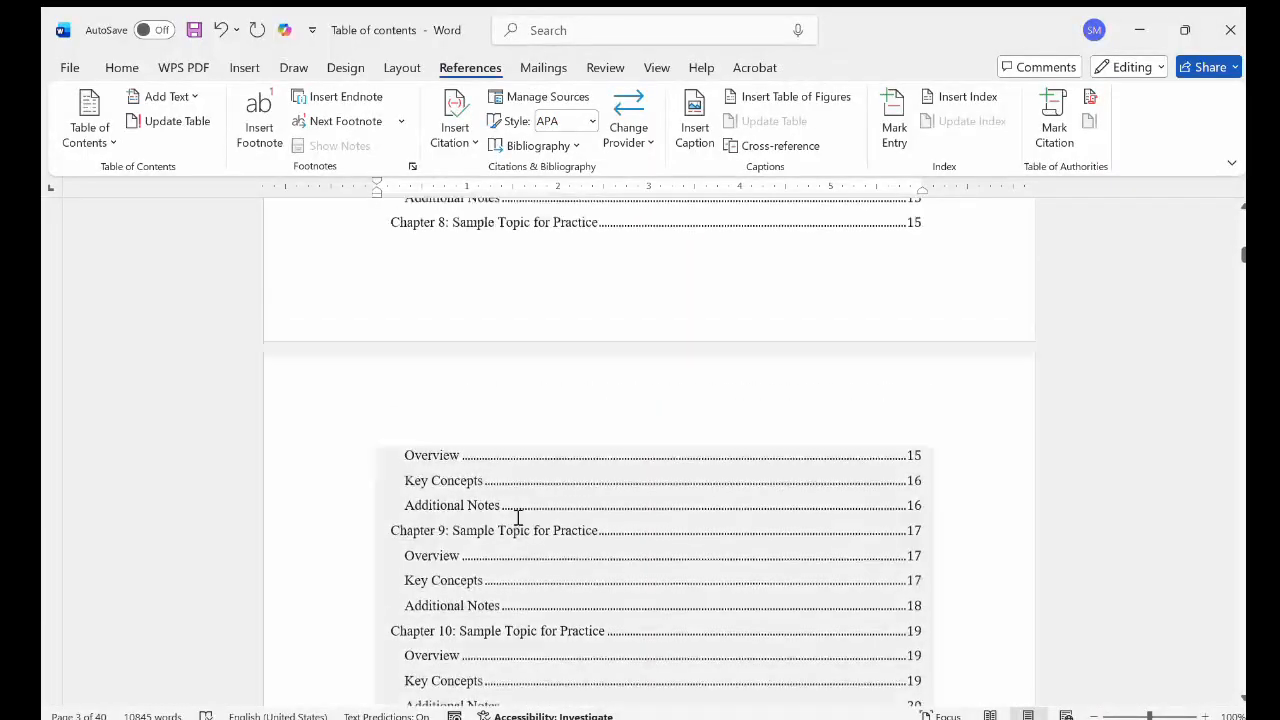
scroll(518, 518, "up", 8)
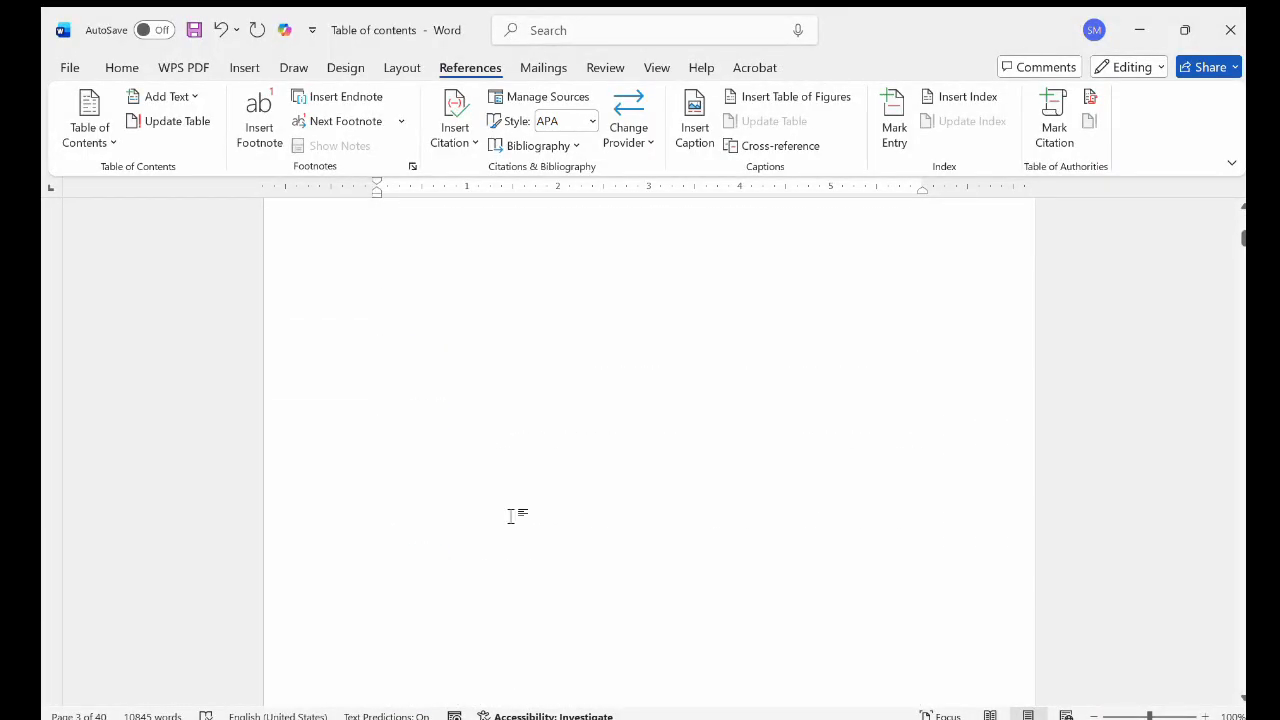
scroll(626, 345, "down", 8)
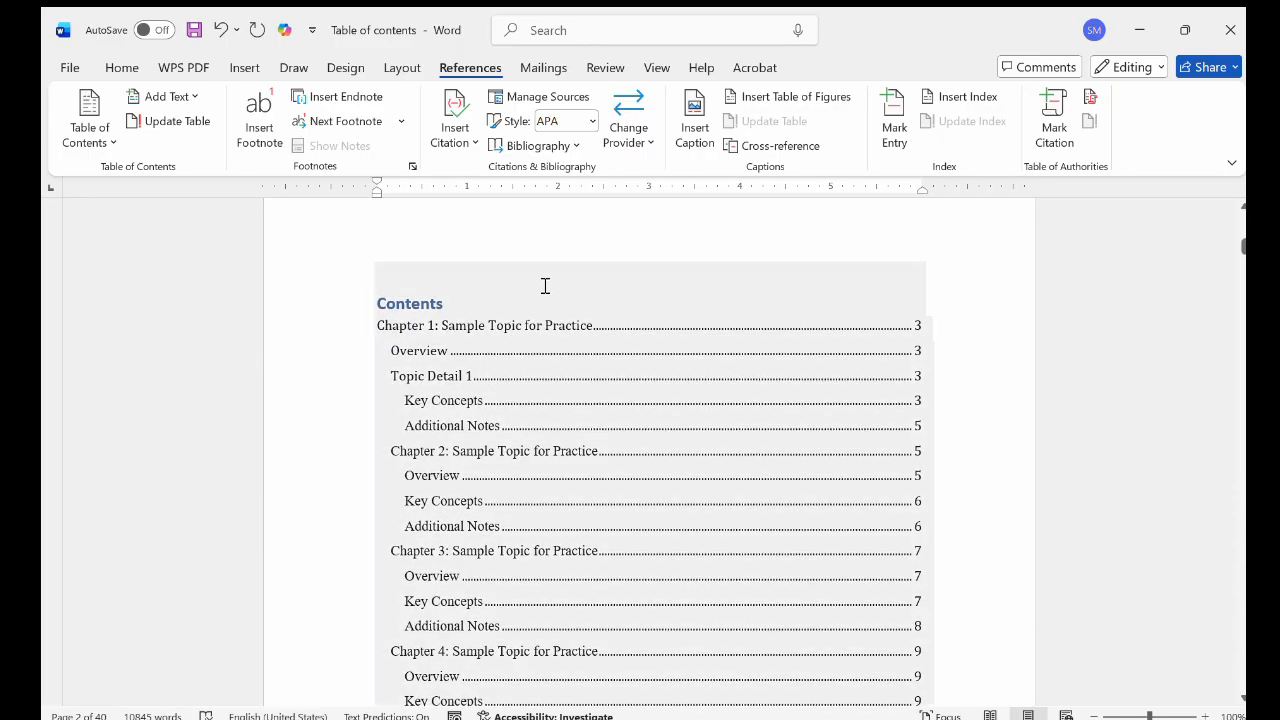
Show the Navigation pane and look through its headings and the table of contents entries down to Chapter 20
left_click(654, 68)
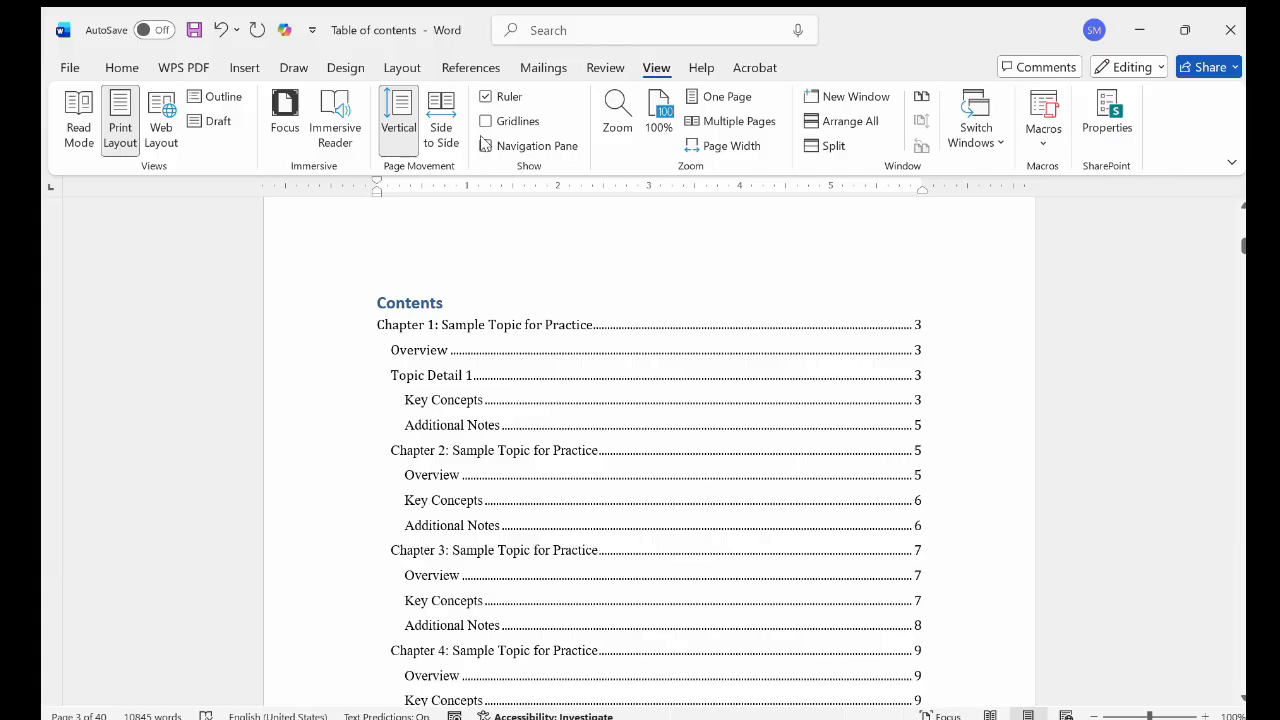
left_click(485, 146)
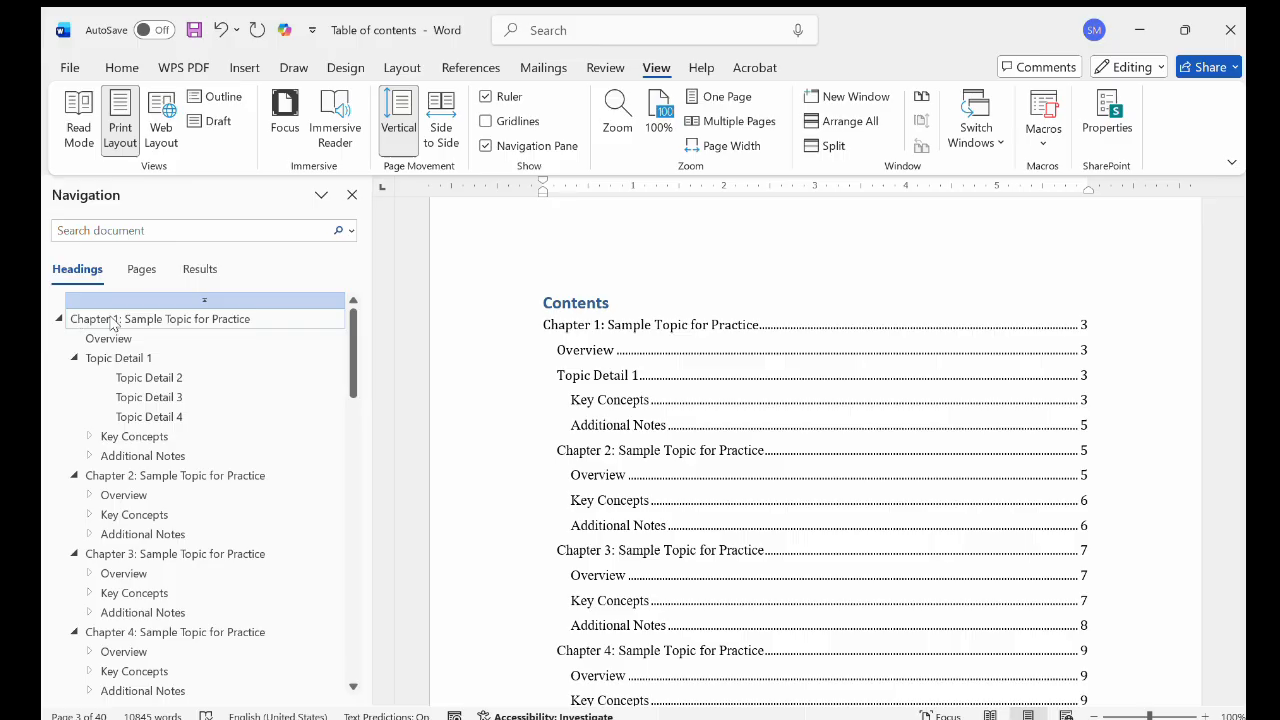
scroll(143, 434, "down", 2)
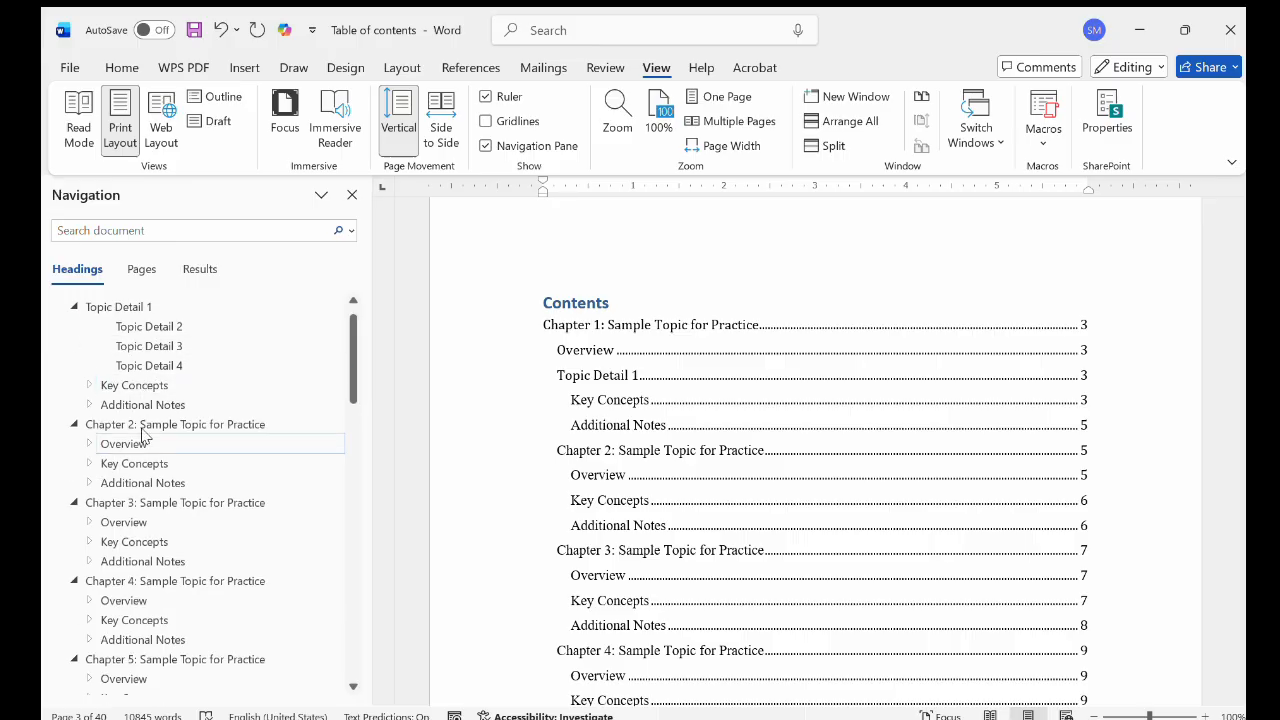
scroll(143, 434, "down", 20)
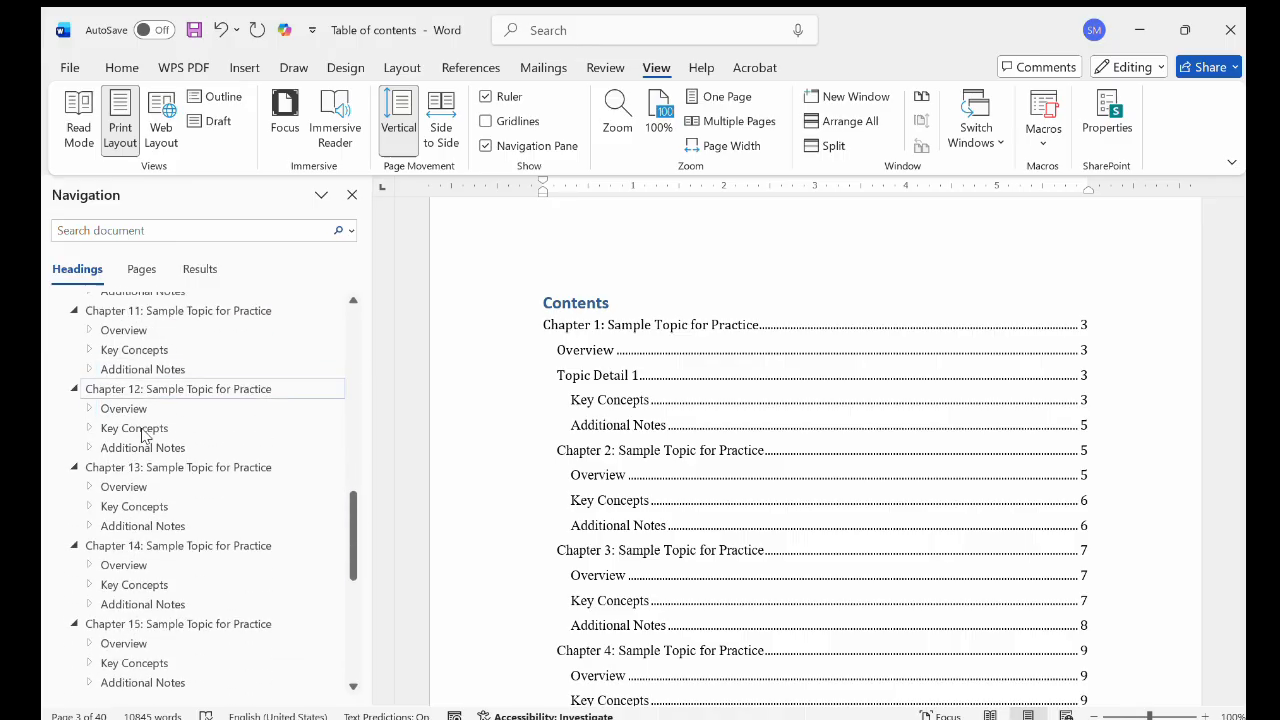
scroll(143, 434, "down", 3)
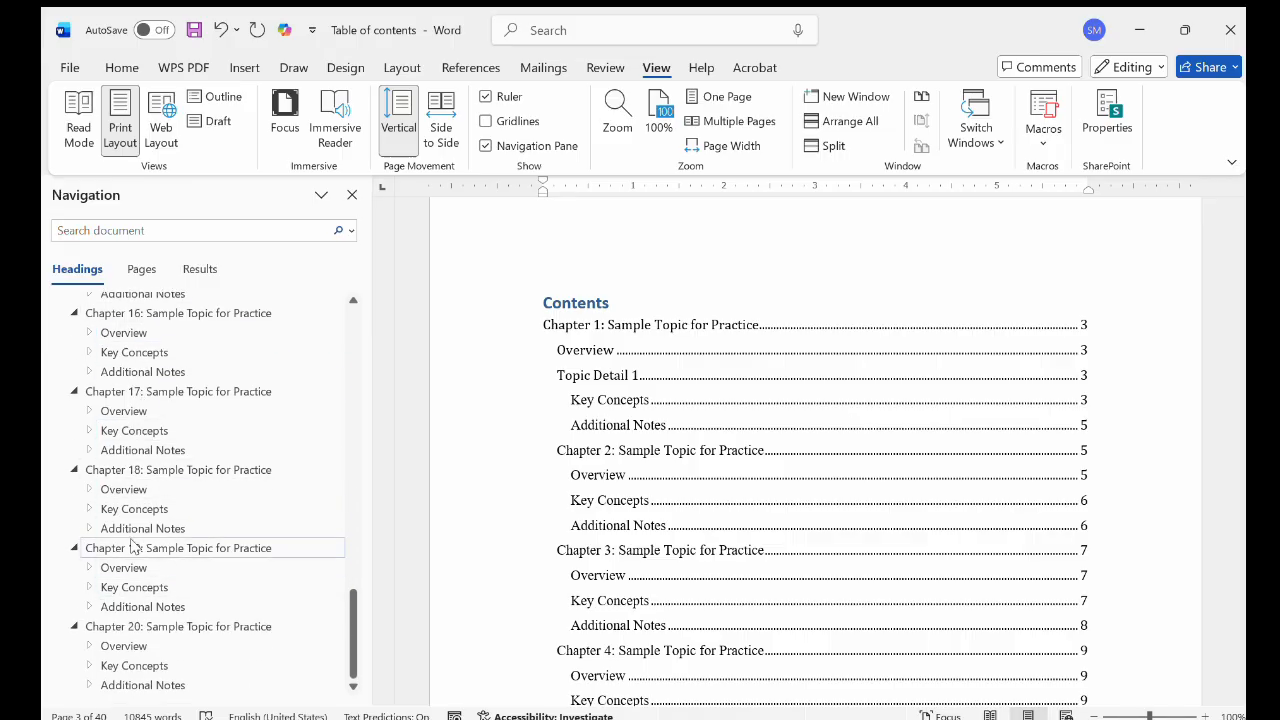
scroll(640, 553, "down", 1)
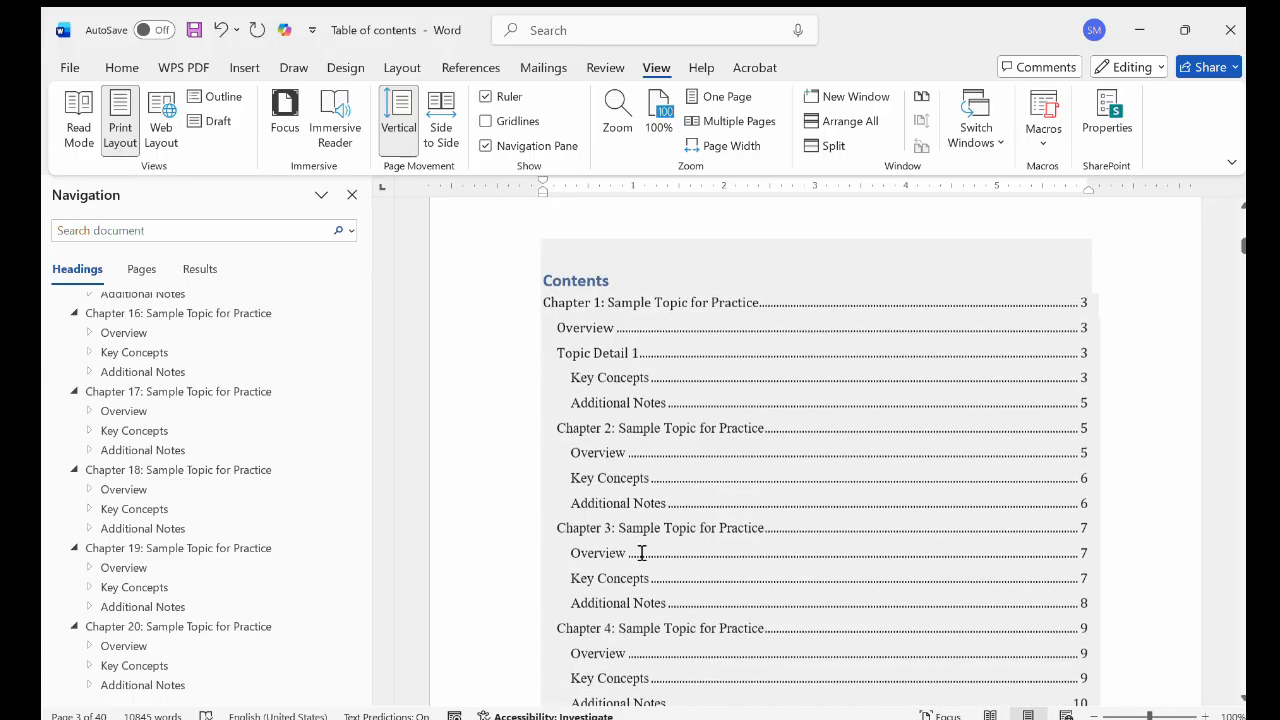
scroll(641, 553, "down", 6)
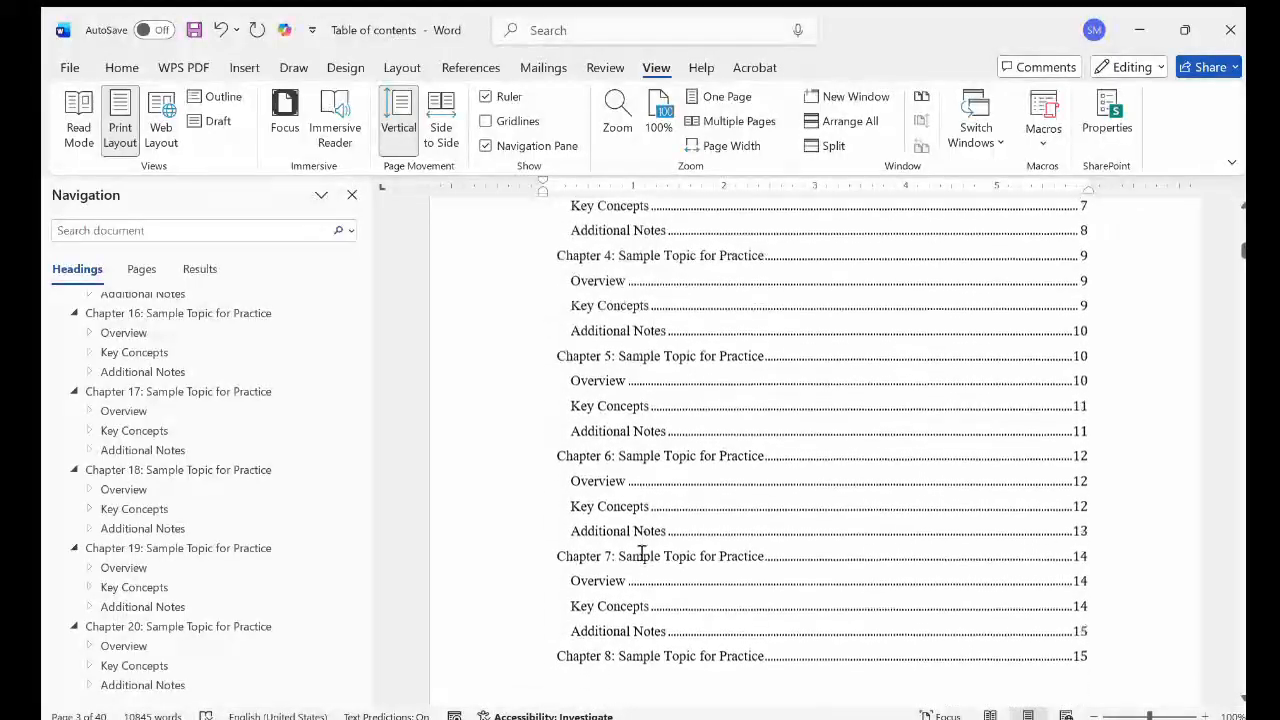
scroll(641, 553, "down", 10)
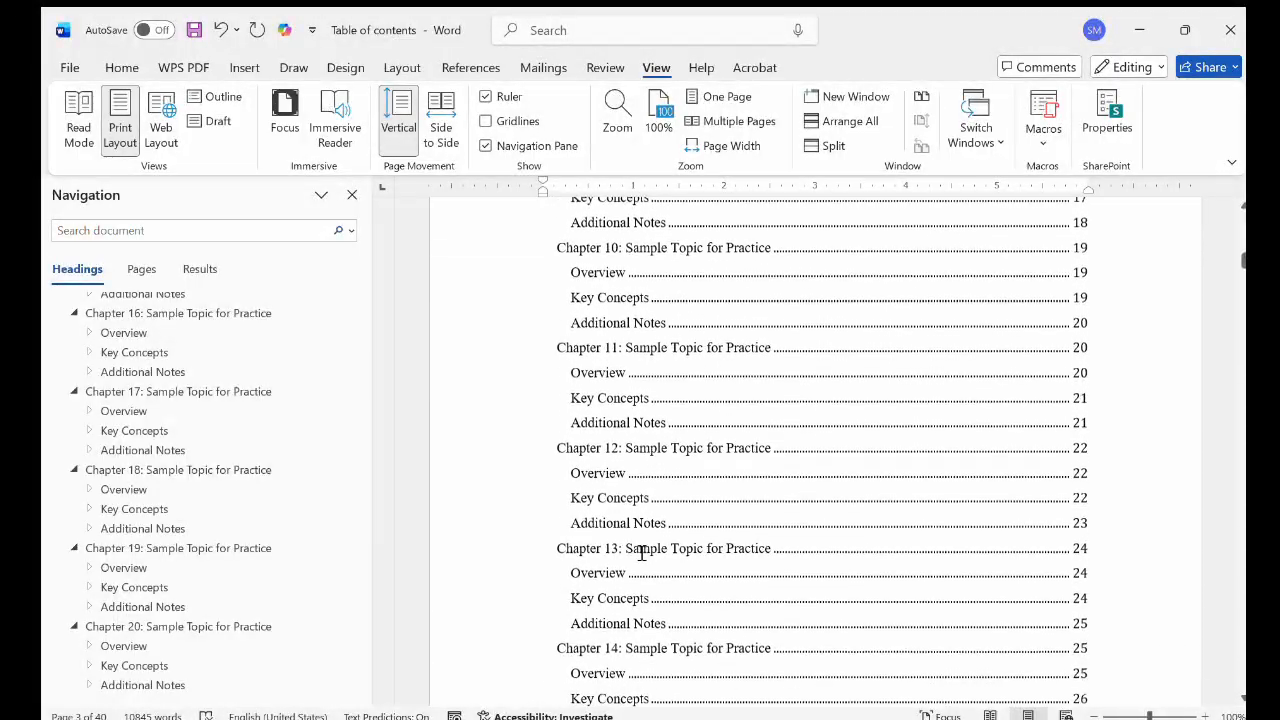
scroll(641, 553, "down", 11)
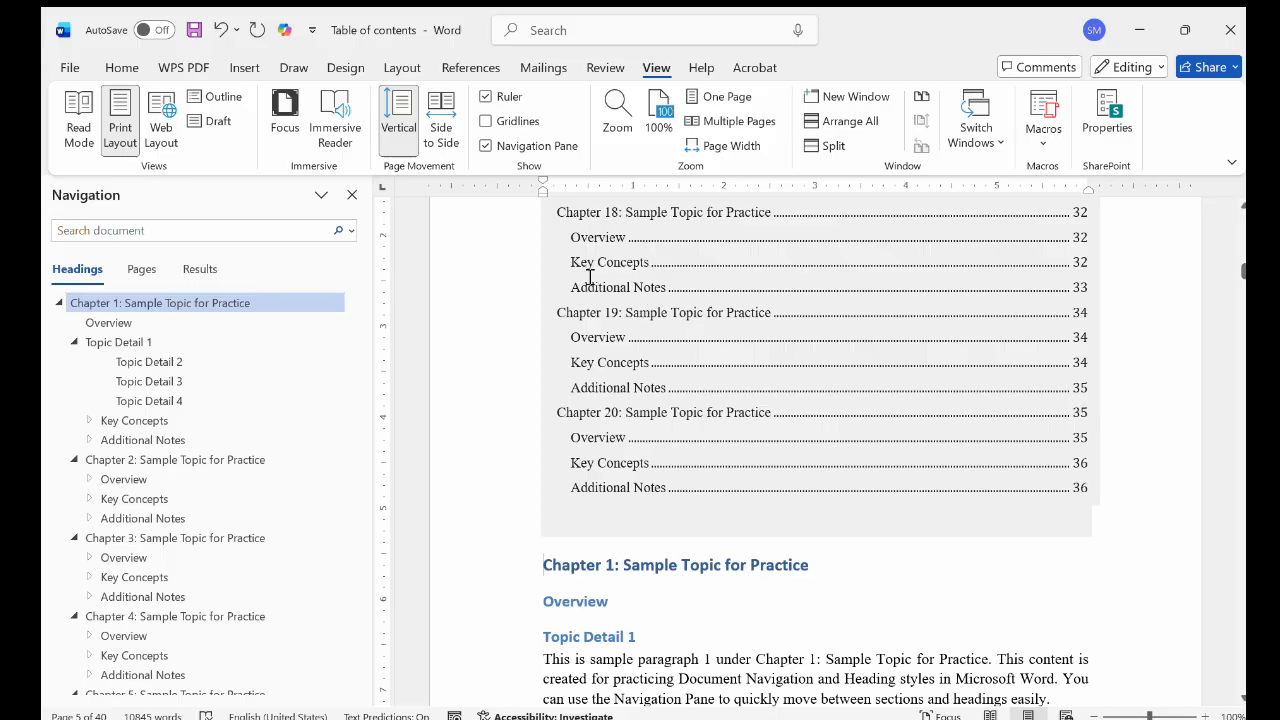
left_click(121, 68)
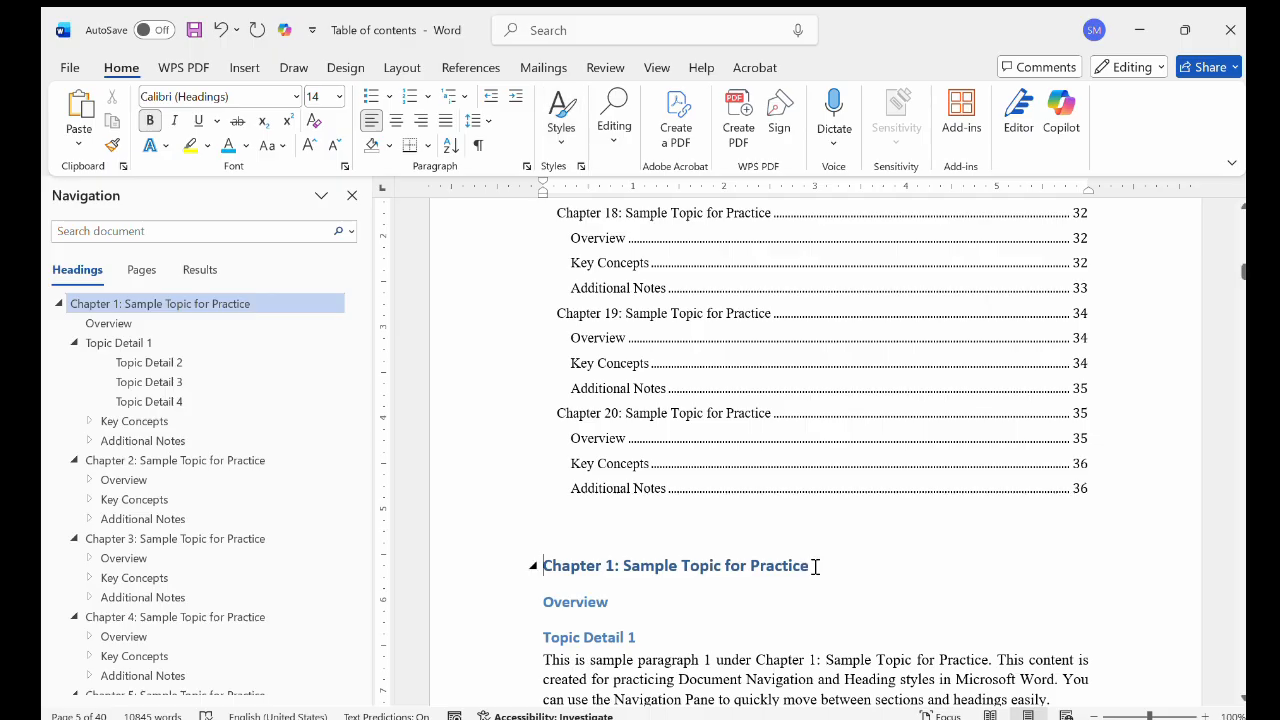
left_click(468, 72)
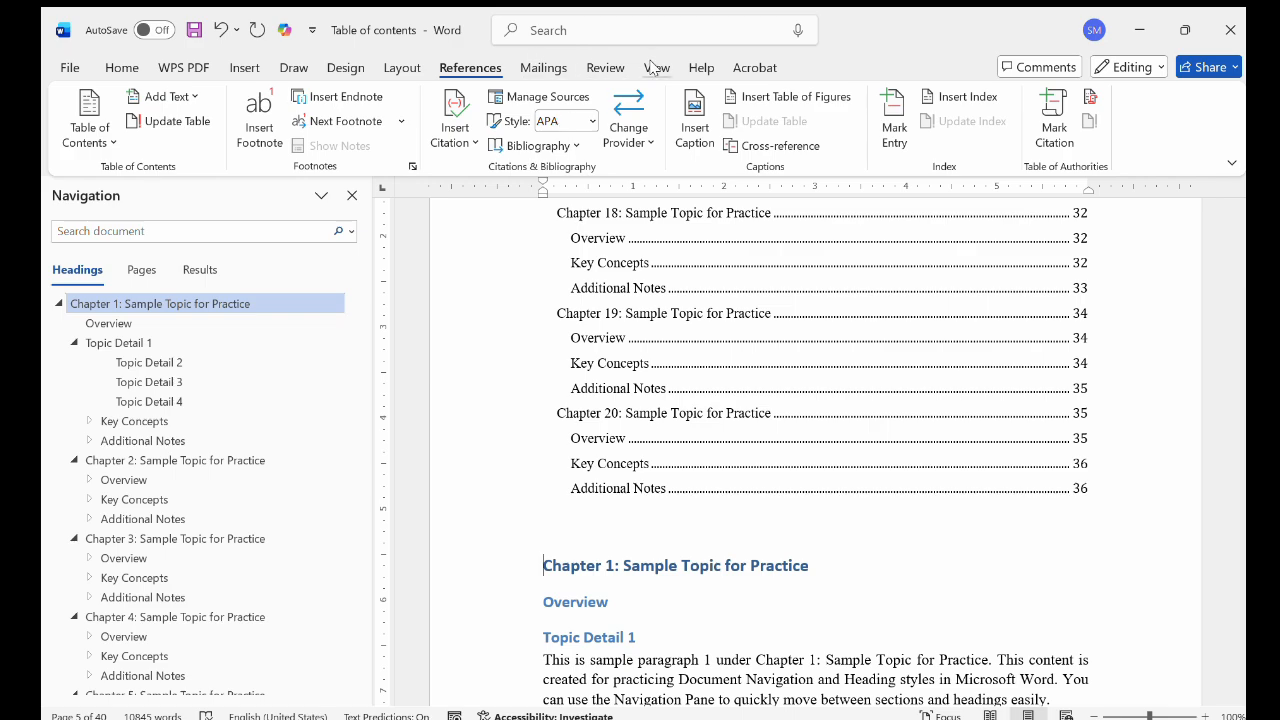
left_click(654, 67)
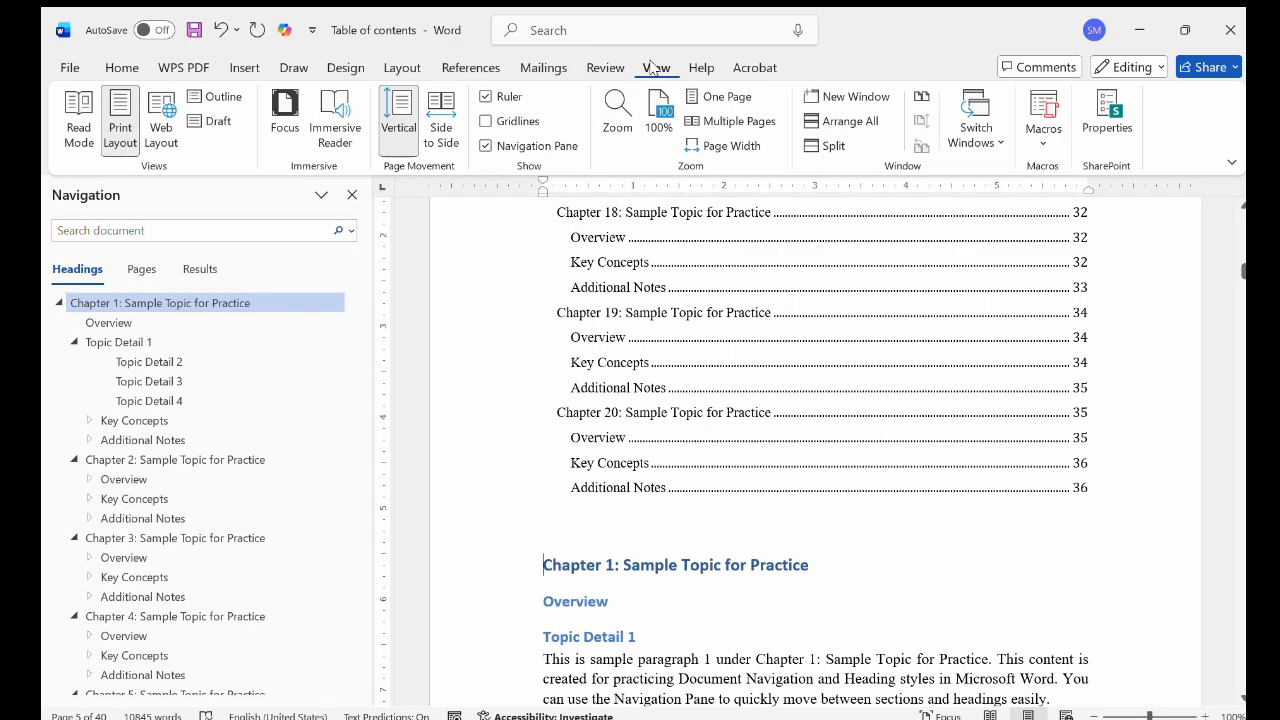
left_click(486, 147)
left_click(486, 147)
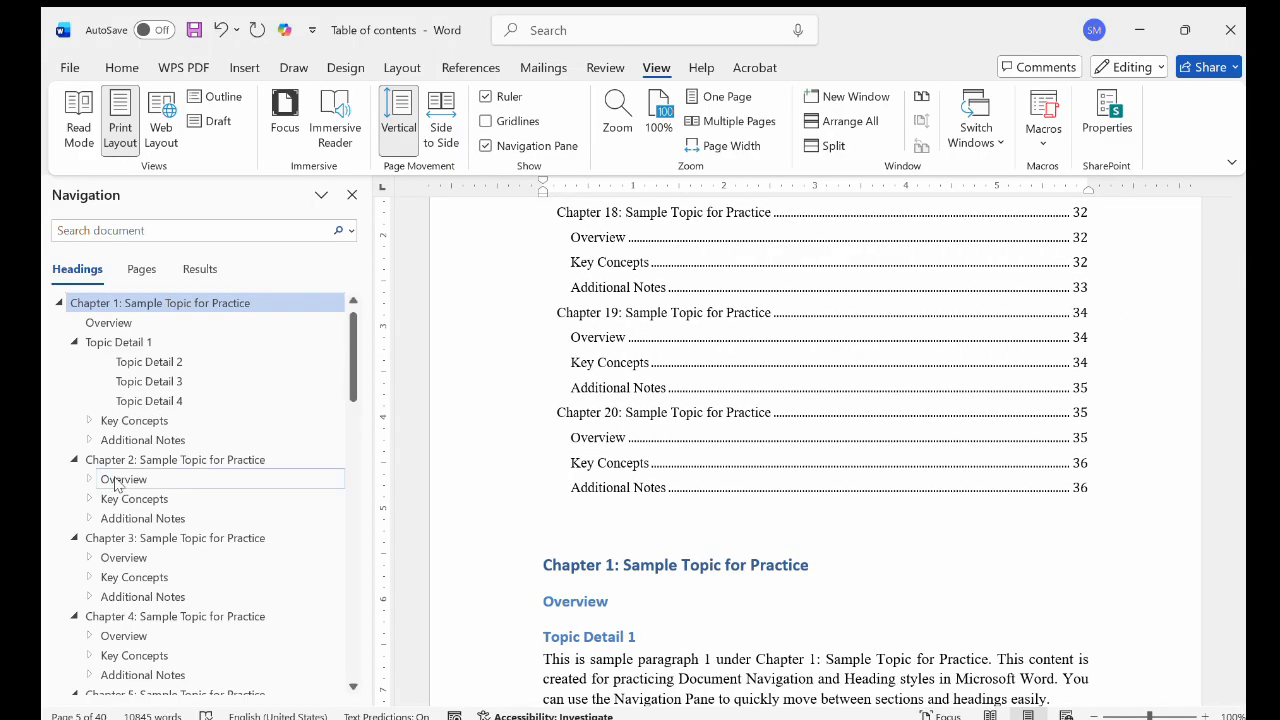
scroll(118, 485, "down", 8)
scroll(106, 485, "up", 10)
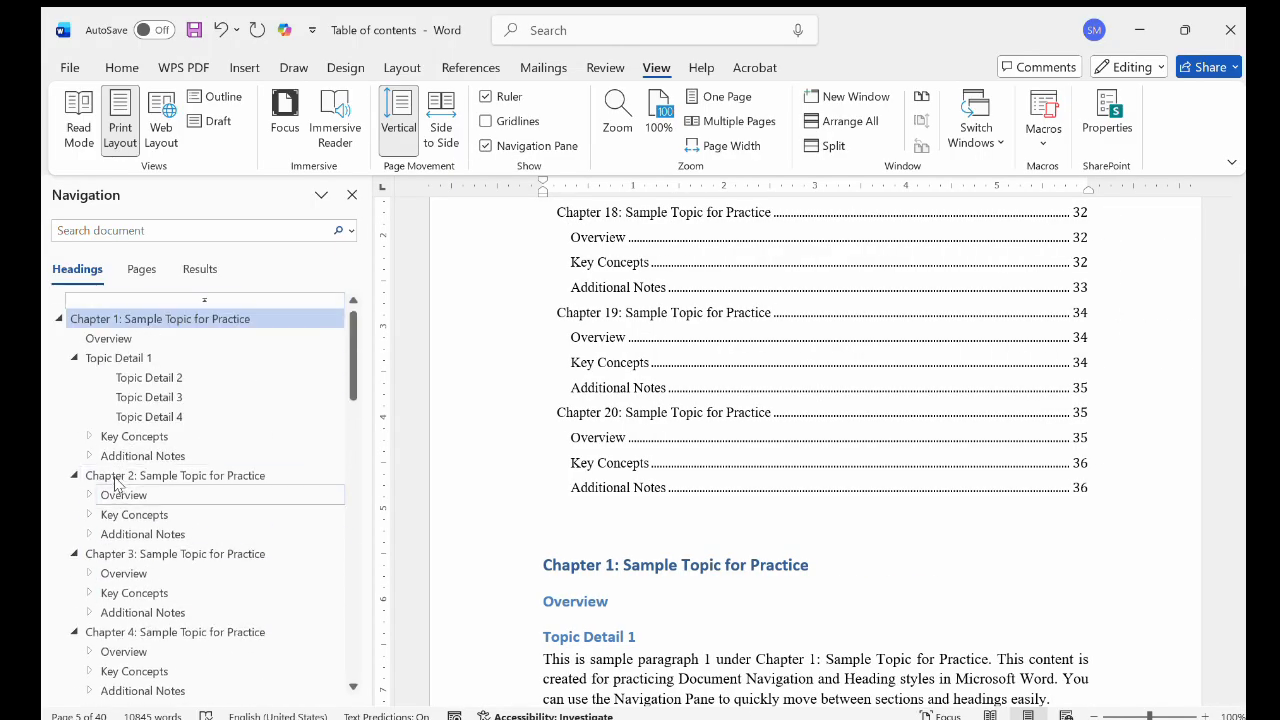
Run Update Table on the table of contents under the Contents heading
left_click(632, 373)
scroll(632, 373, "up", 7)
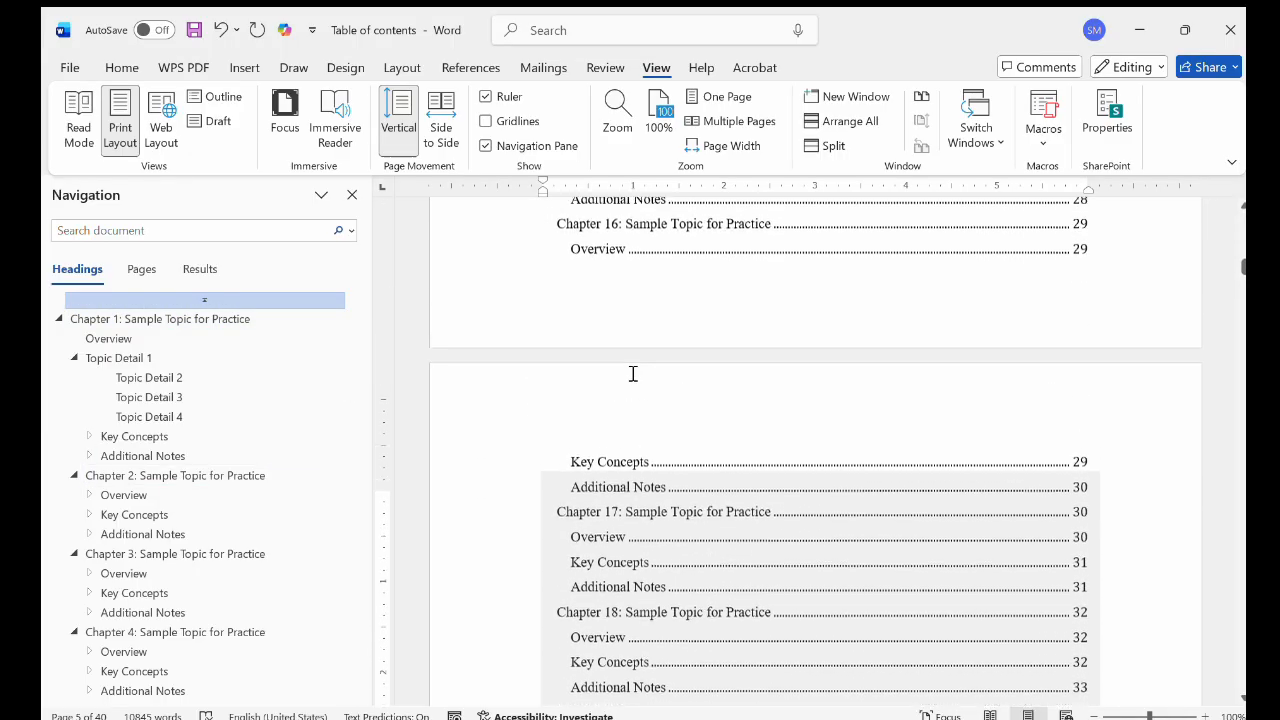
scroll(632, 374, "up", 3)
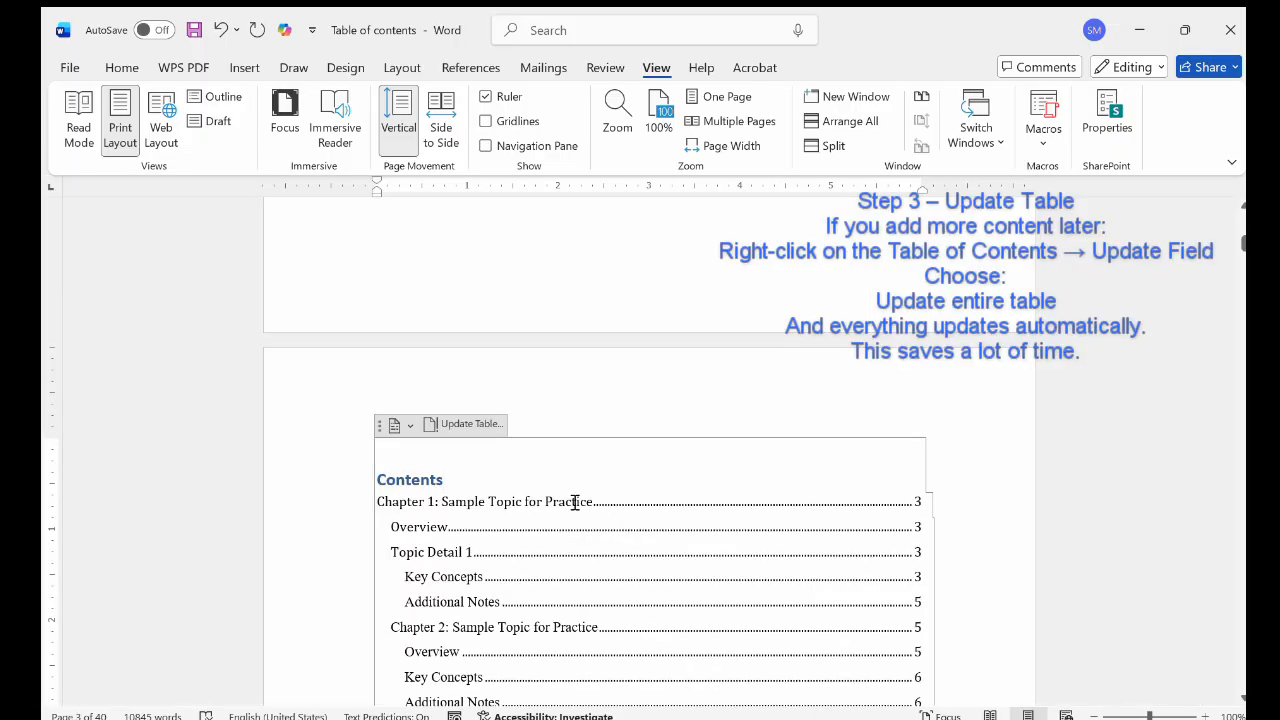
scroll(617, 511, "down", 2)
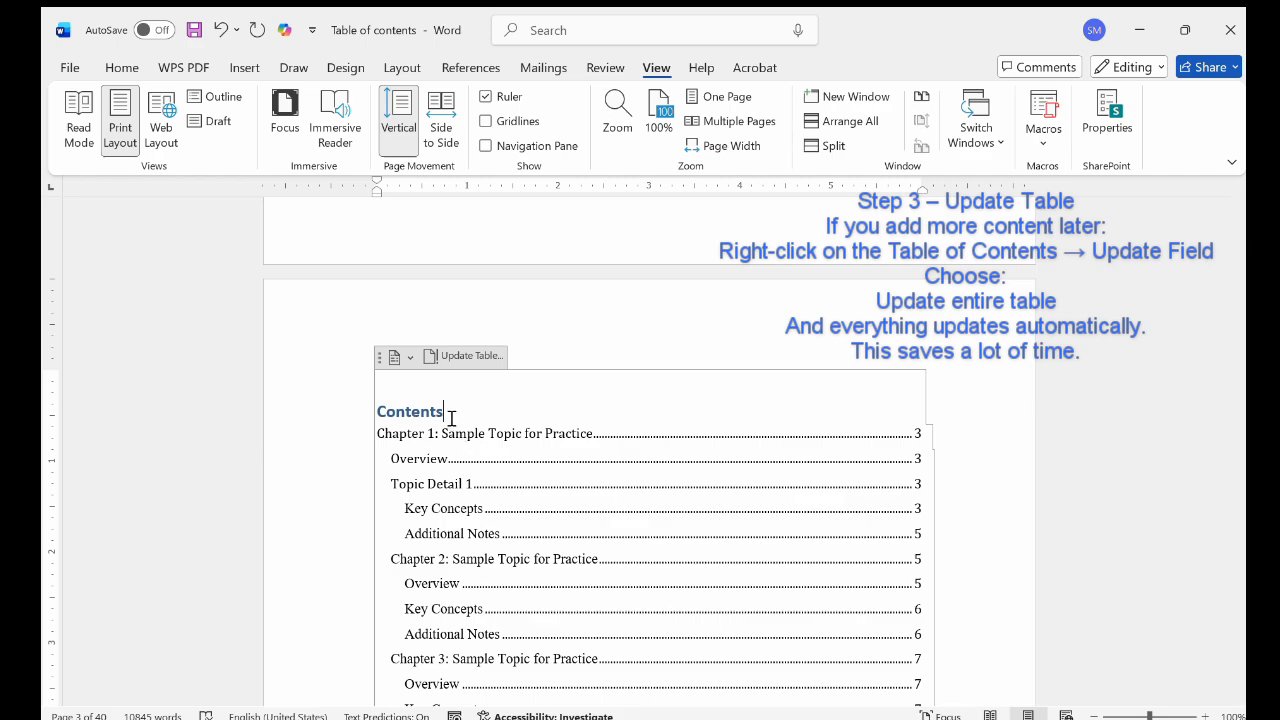
double_click(529, 433)
left_click(449, 416)
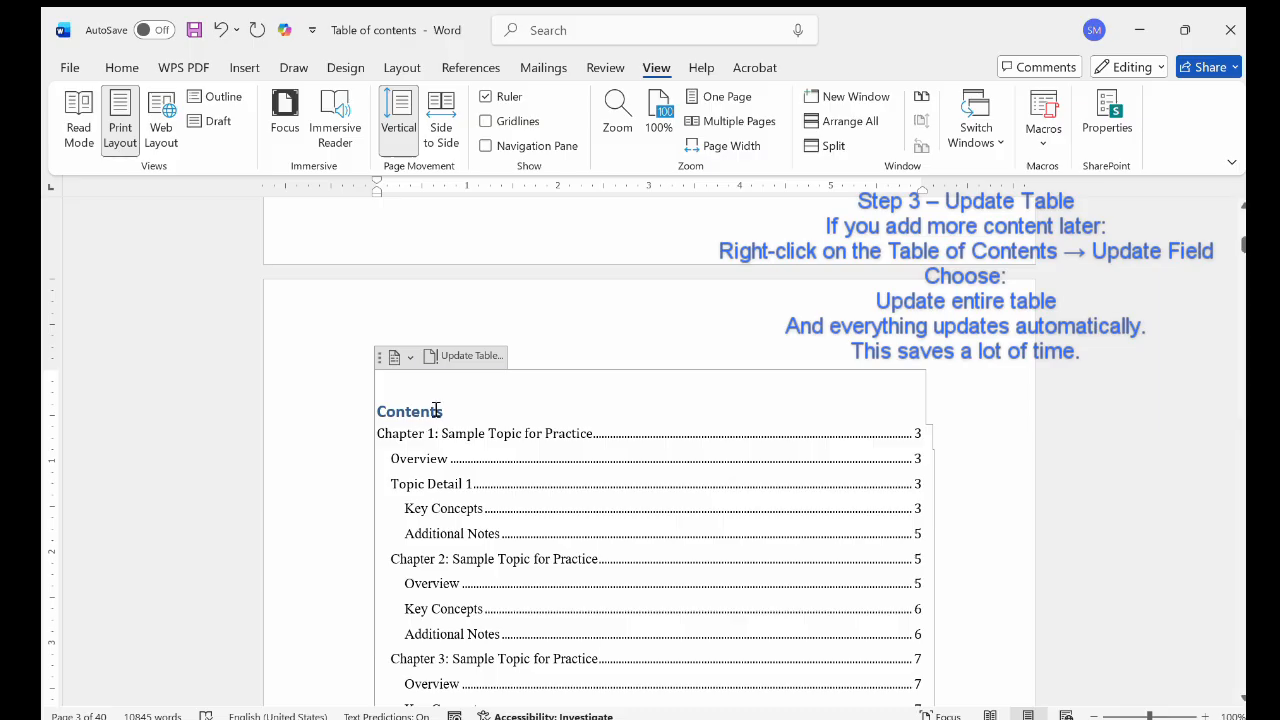
left_click(459, 356)
scroll(668, 463, "down", 5)
scroll(666, 462, "up", 8)
scroll(658, 614, "down", 15)
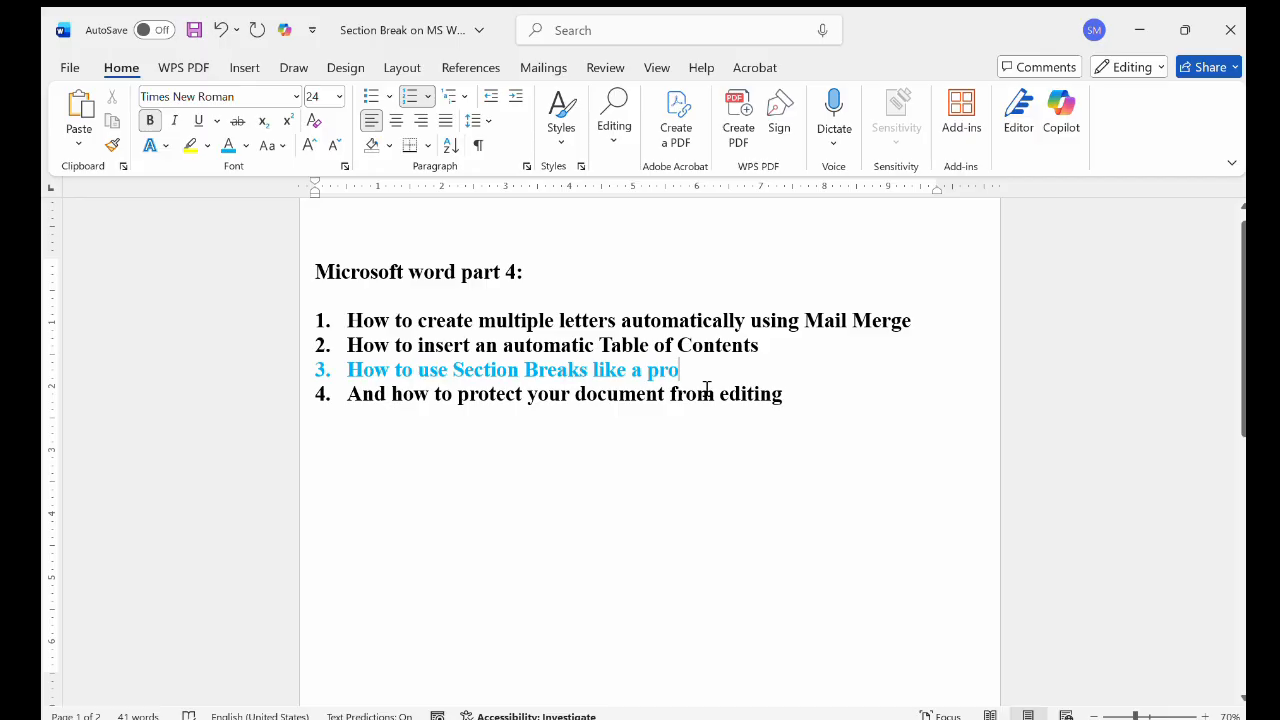
Look over the topic list page, the blank page after it, and the page layout commands in the Section Break document
left_click(402, 67)
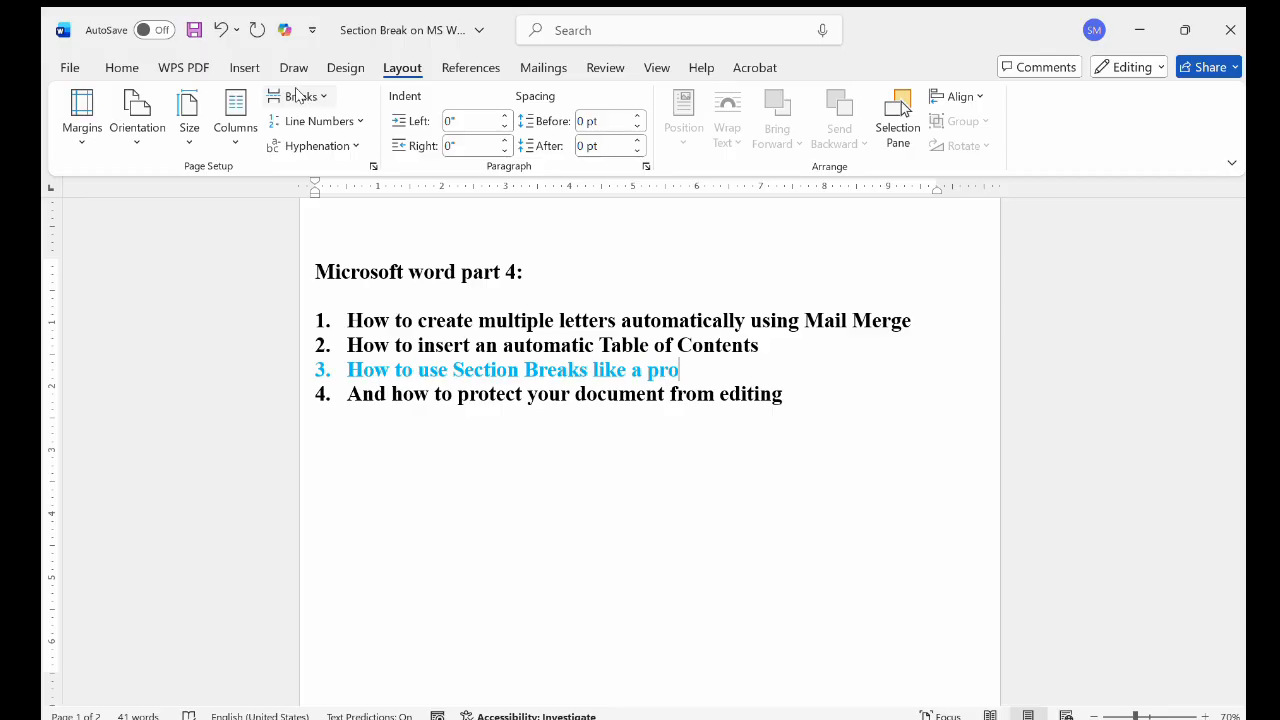
scroll(571, 462, "down", 1)
scroll(571, 462, "down", 8)
scroll(567, 459, "up", 3)
scroll(567, 459, "down", 1)
scroll(571, 462, "down", 1)
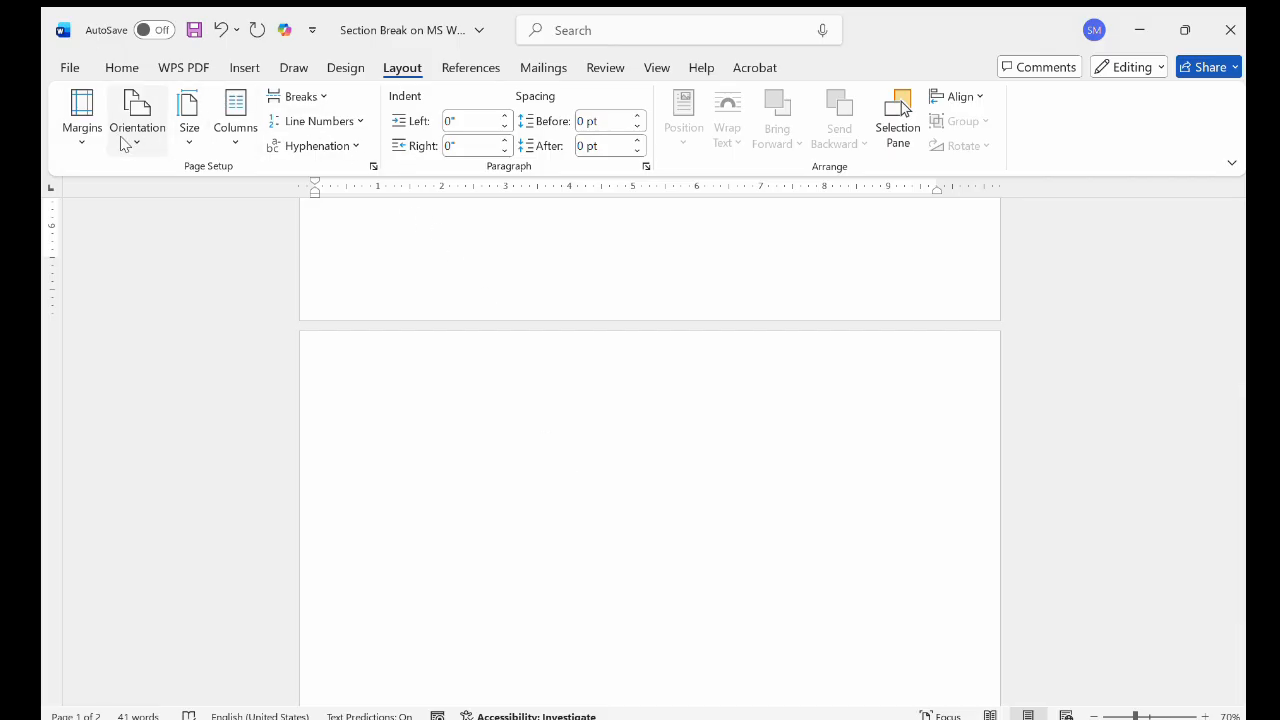
left_click(245, 68)
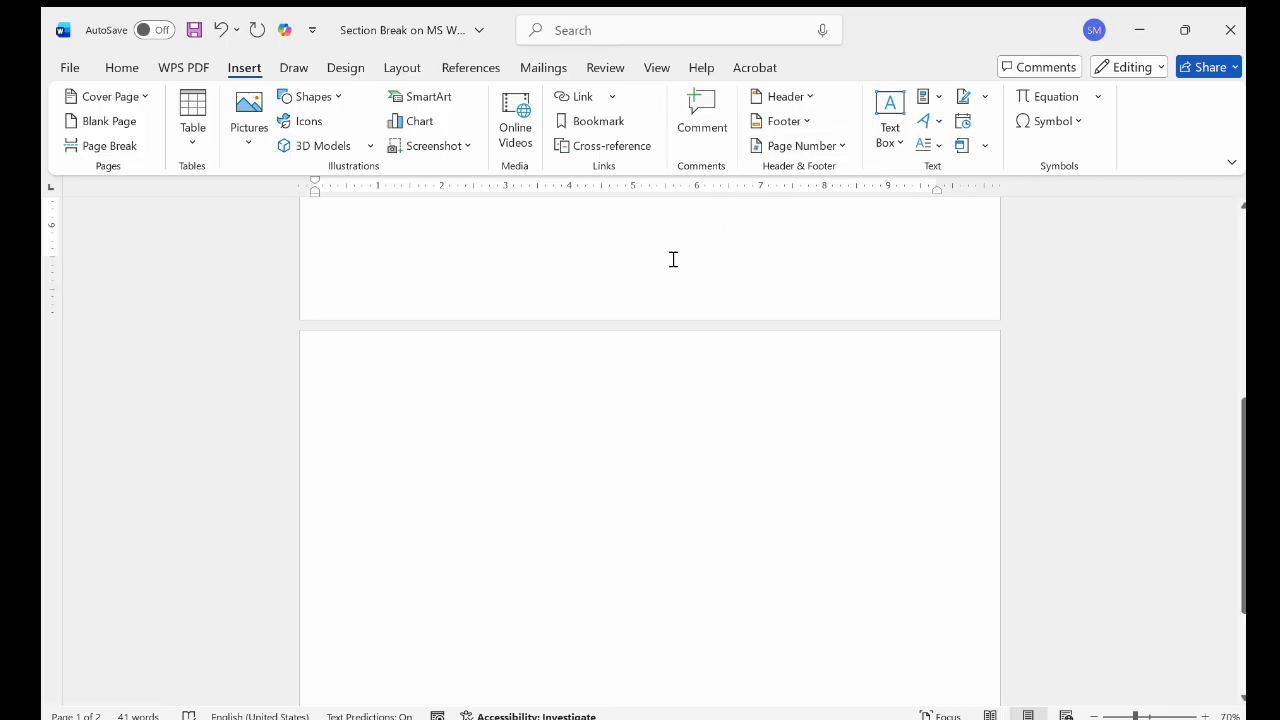
left_click(403, 67)
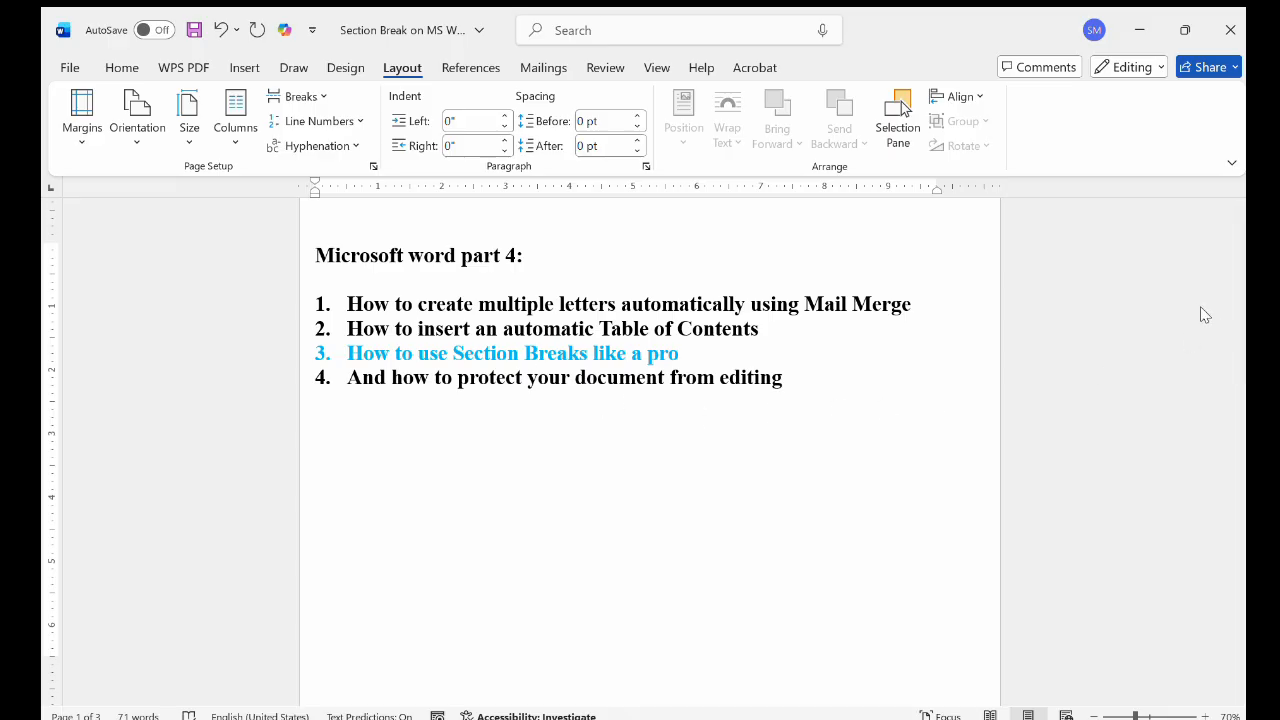
Read the "Let's Do a Real Example (Landscape in the Middle)" page plan and check the pages before and after it
scroll(717, 434, "down", 10)
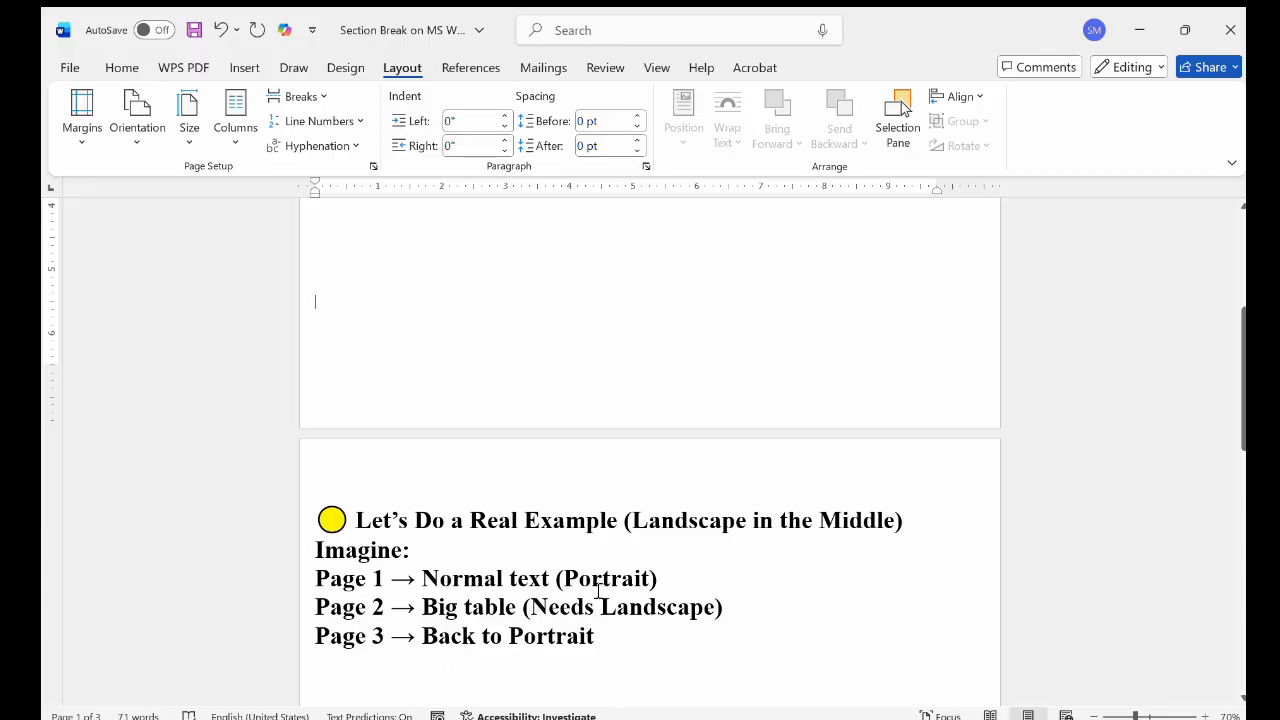
scroll(602, 620, "down", 1)
scroll(602, 620, "down", 2)
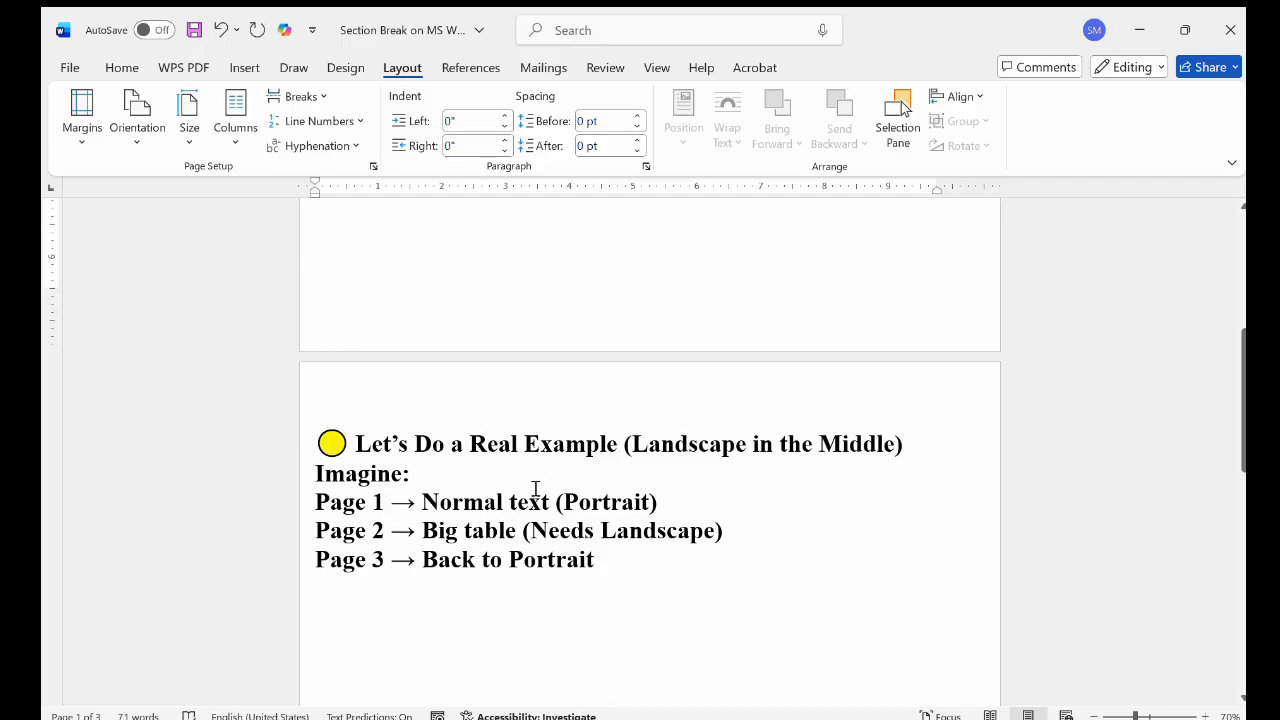
scroll(789, 364, "up", 3)
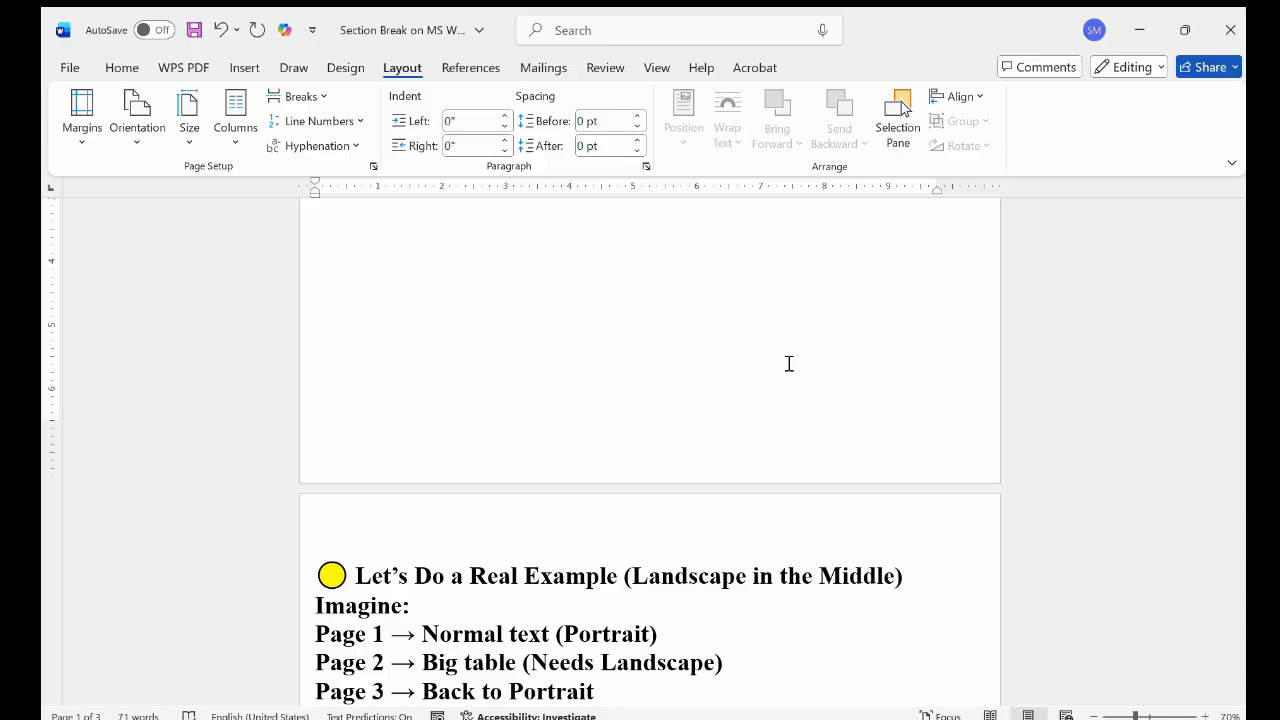
scroll(789, 364, "down", 1)
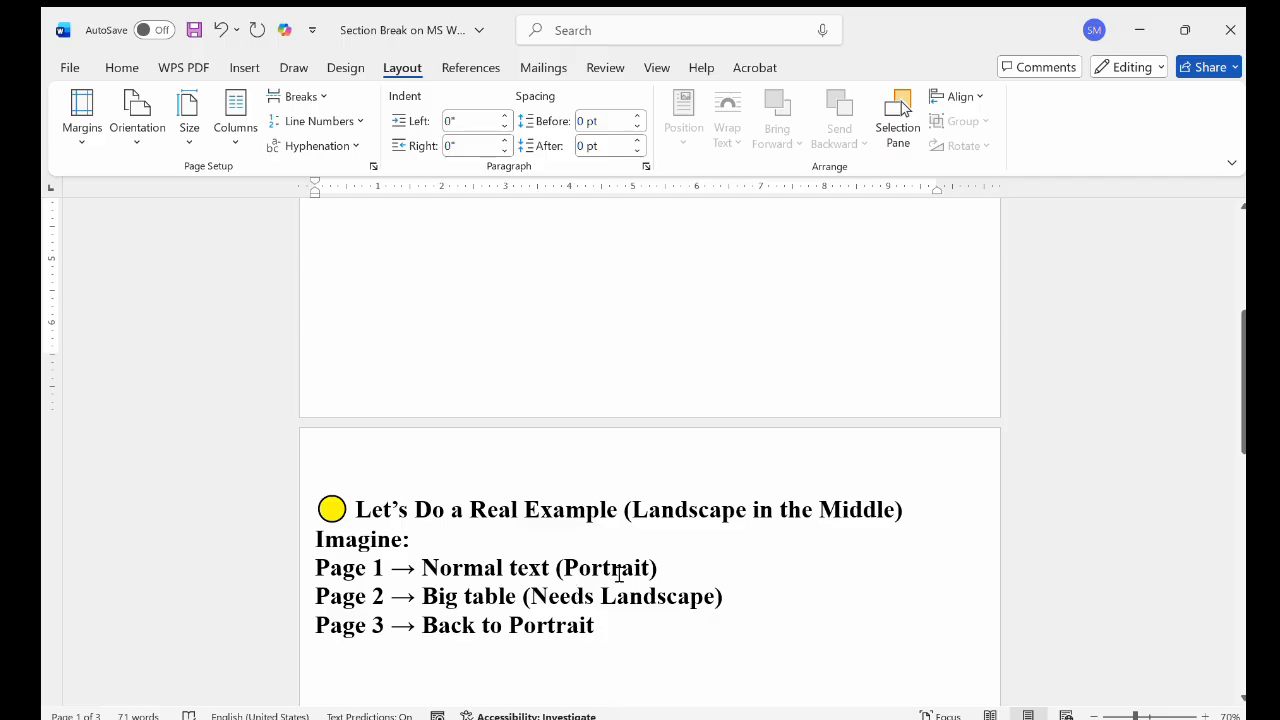
scroll(618, 572, "up", 5)
scroll(580, 380, "down", 4)
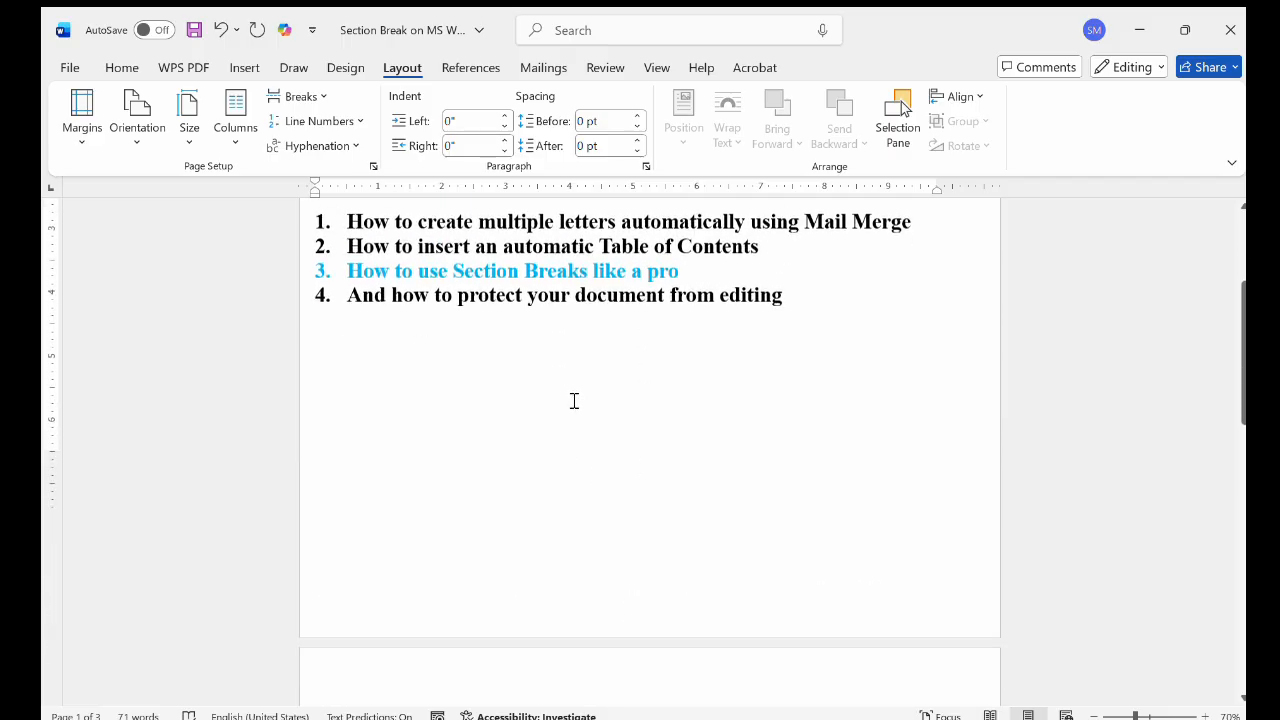
scroll(563, 603, "down", 10)
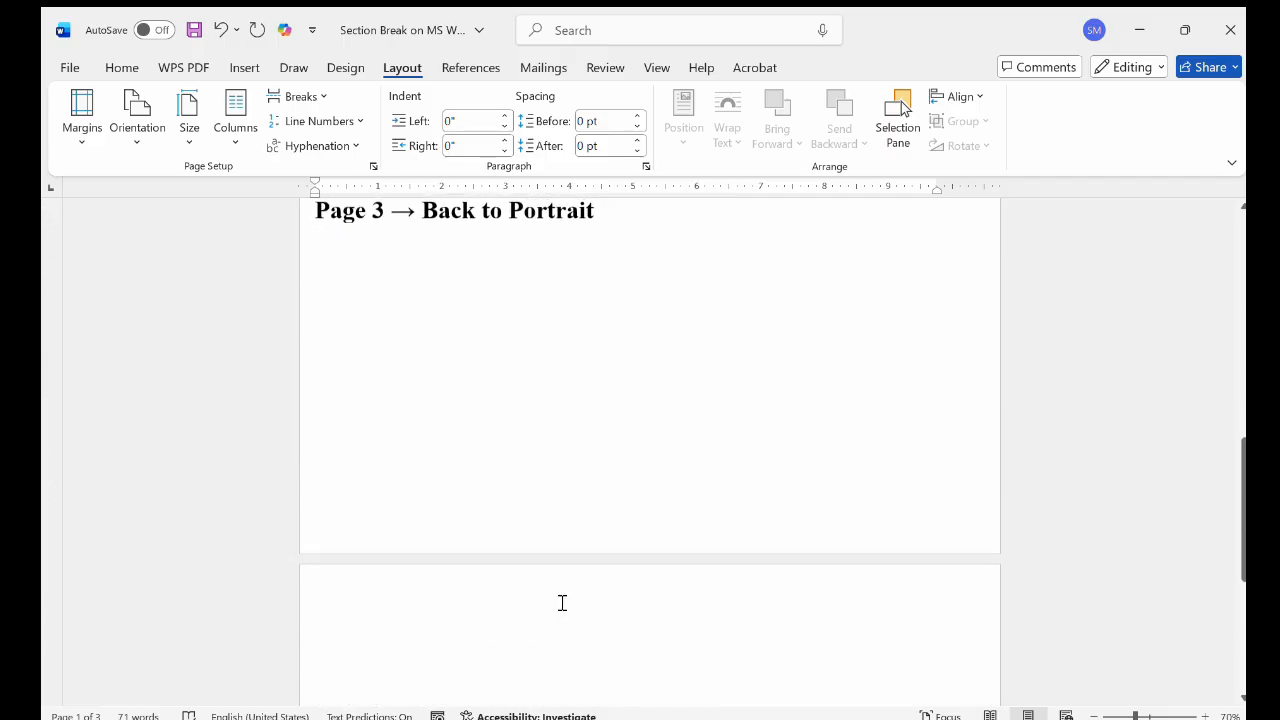
scroll(563, 491, "up", 9)
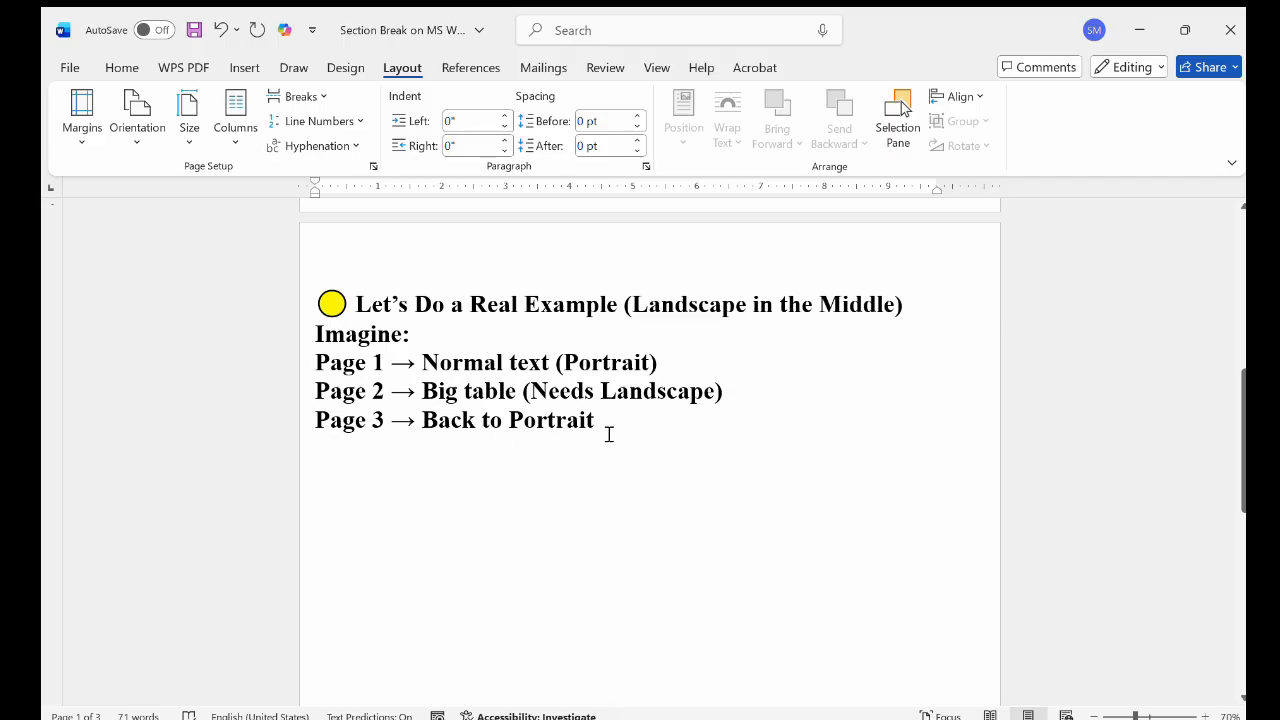
scroll(608, 434, "up", 1)
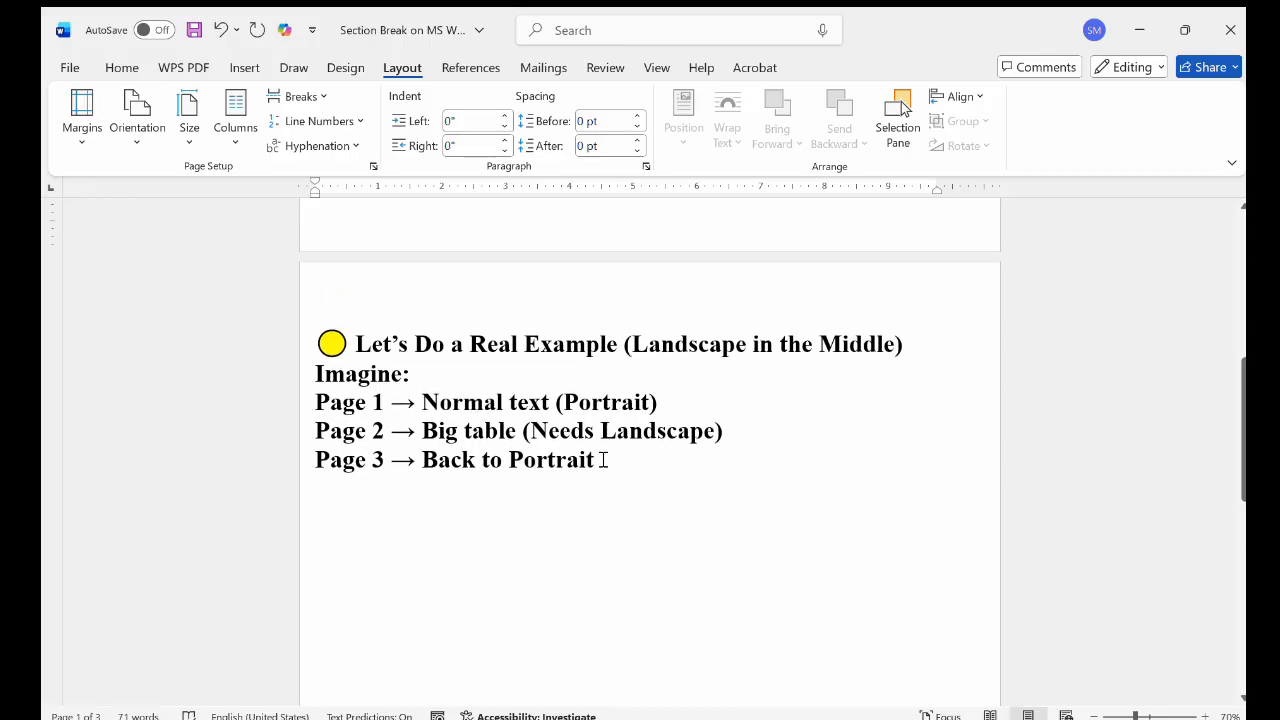
Insert Next Page section breaks after the fourth topic list item on page 1 and after the example plan on page 2
scroll(603, 459, "up", 10)
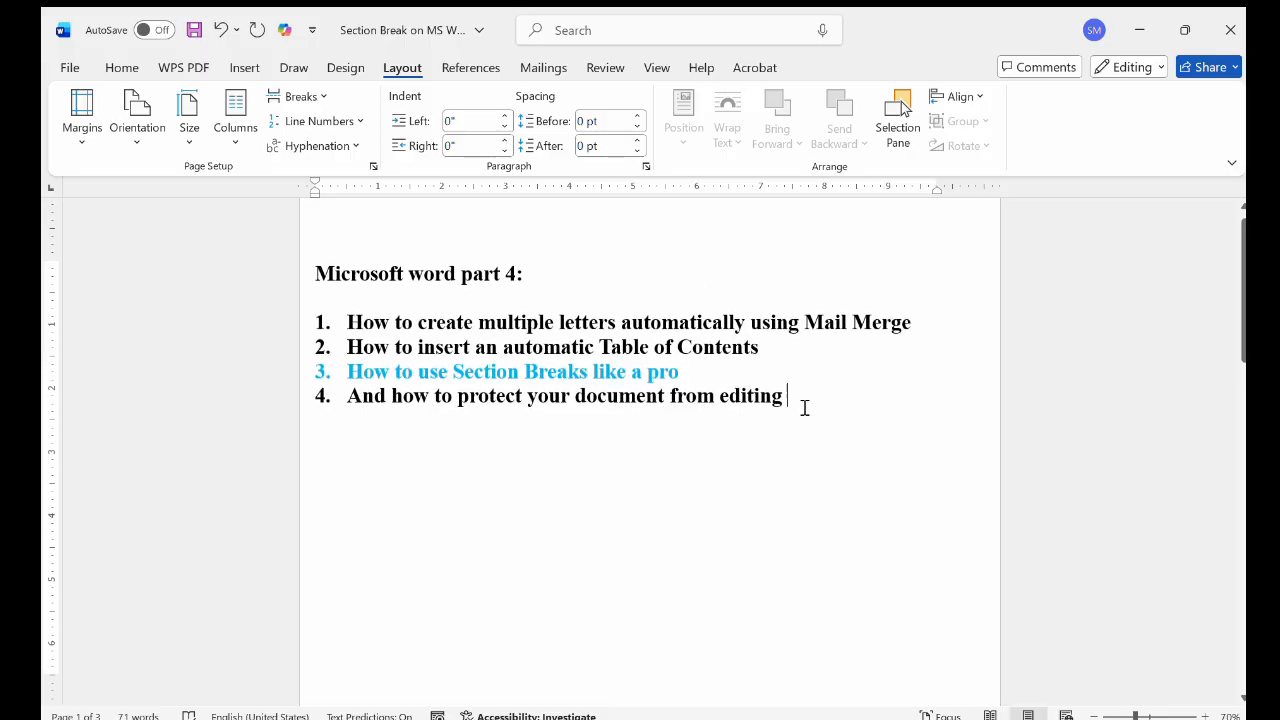
left_click(789, 397)
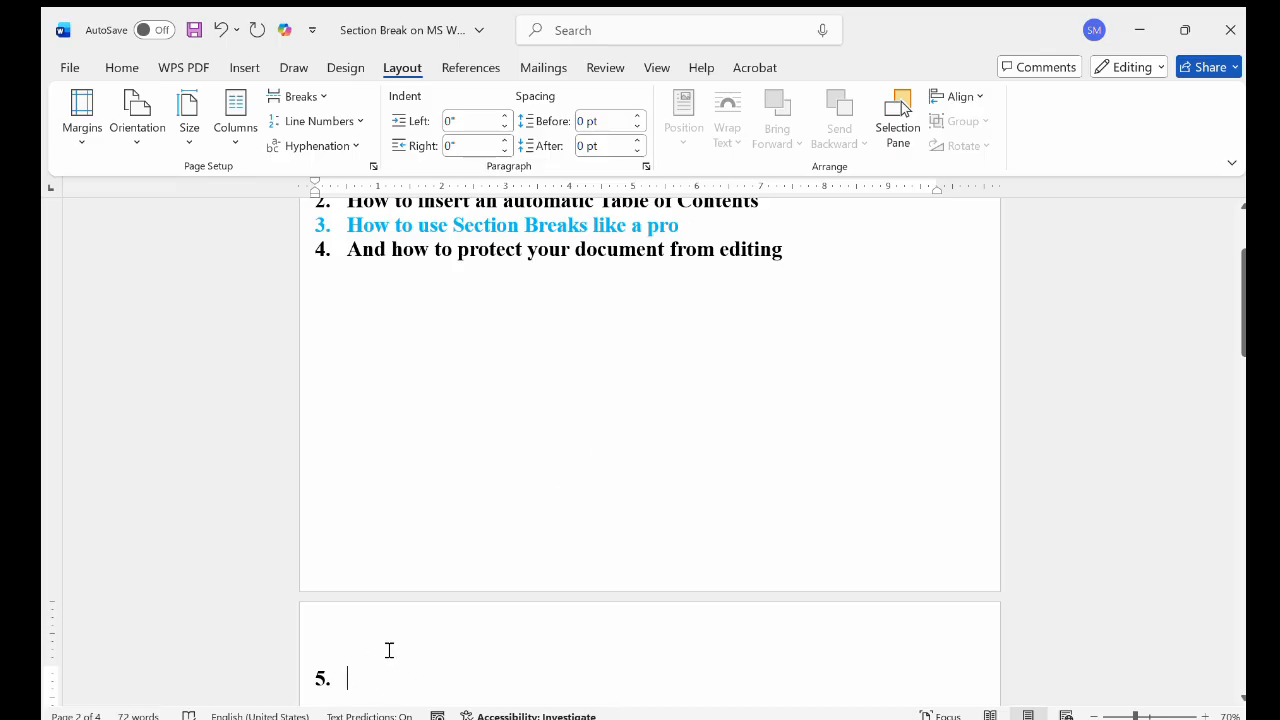
scroll(365, 312, "down", 4)
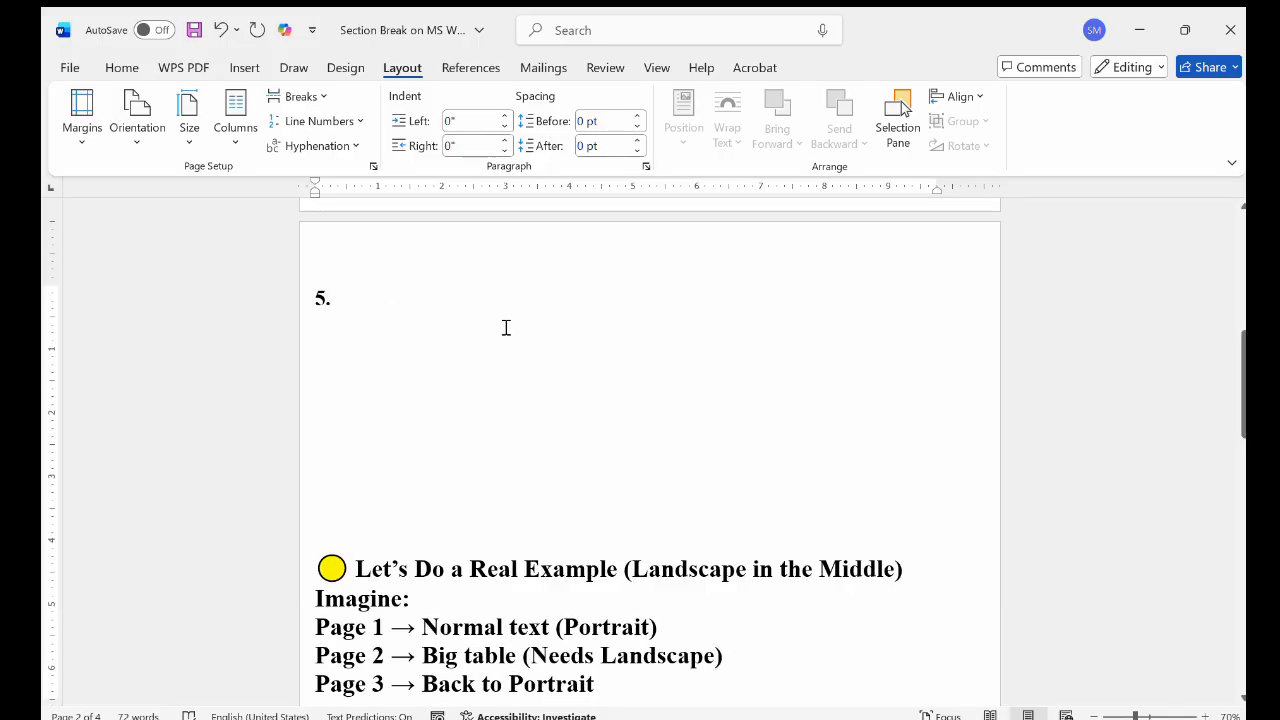
left_click(341, 310)
scroll(408, 391, "down", 3)
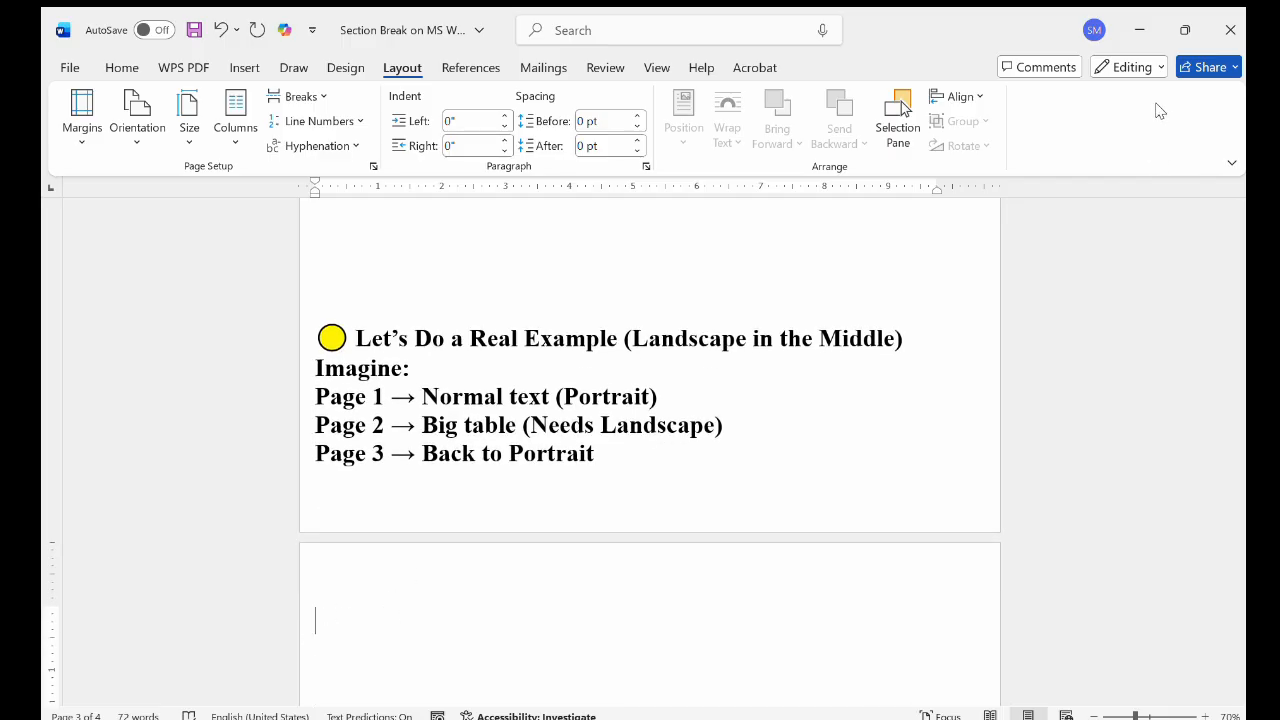
Restore portrait orientation in the document and set only the page 2 section with the example plan to Landscape
scroll(579, 481, "up", 3)
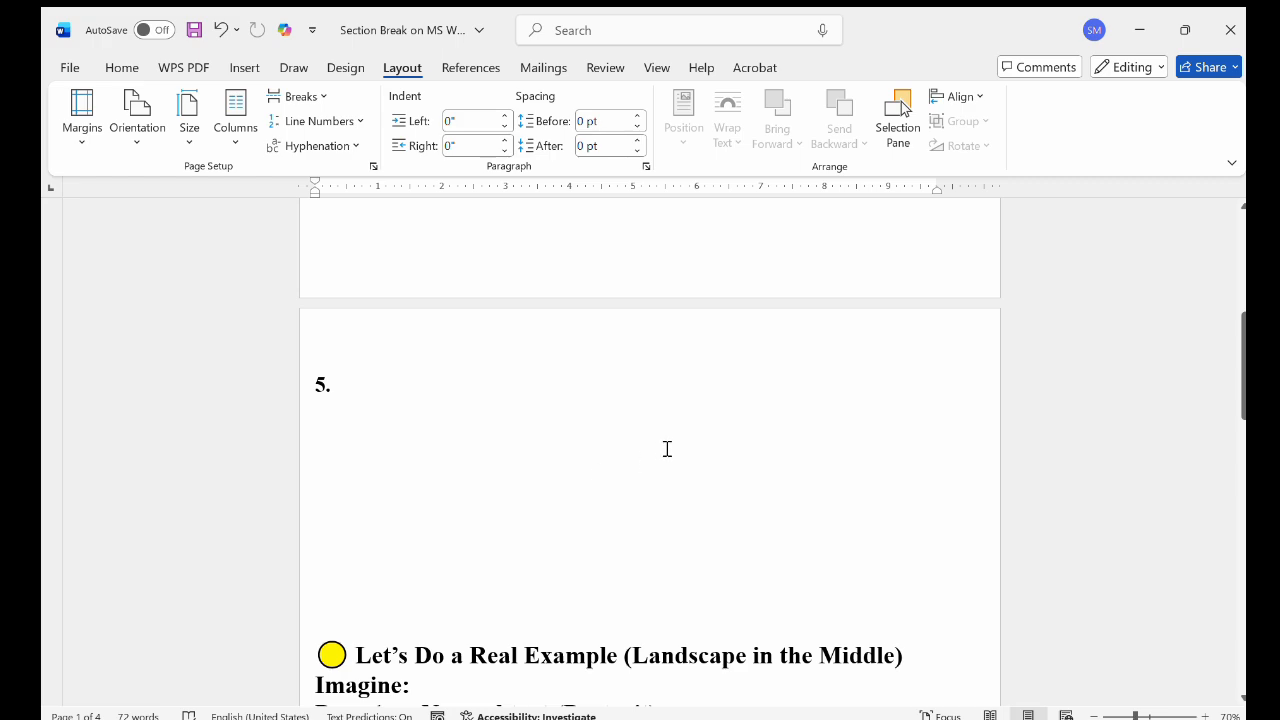
scroll(667, 449, "up", 1)
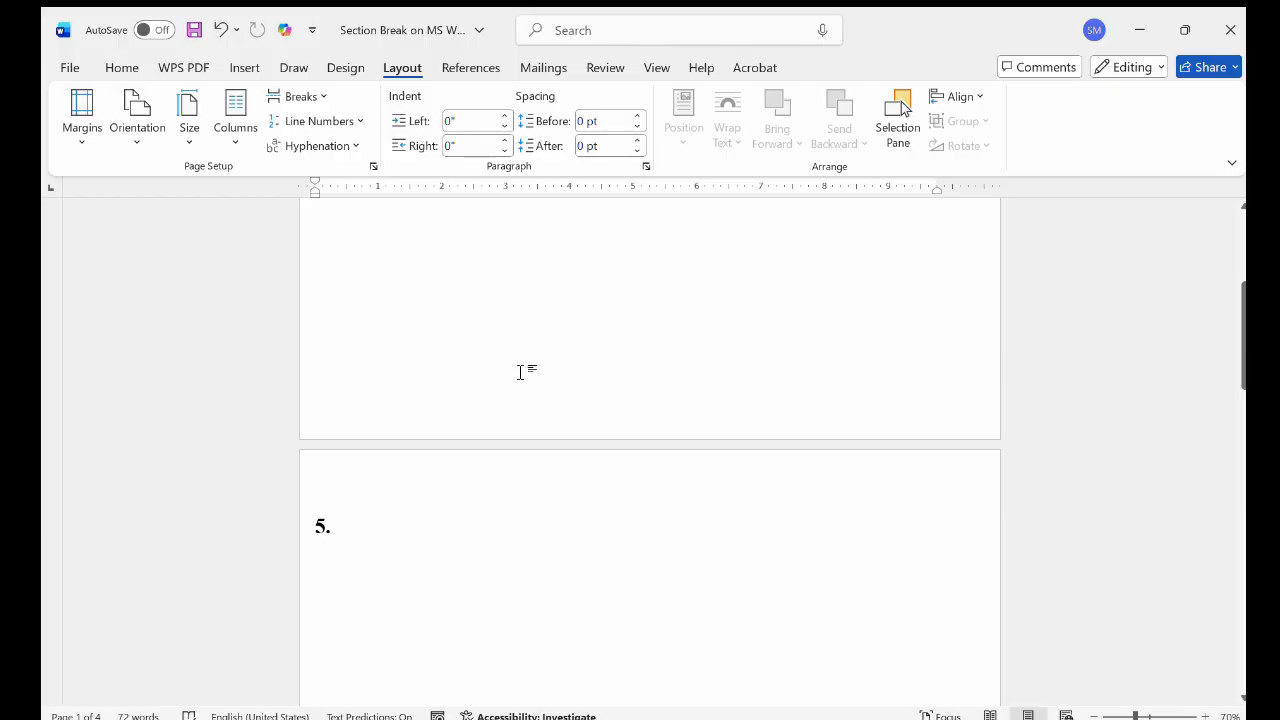
scroll(568, 550, "down", 2)
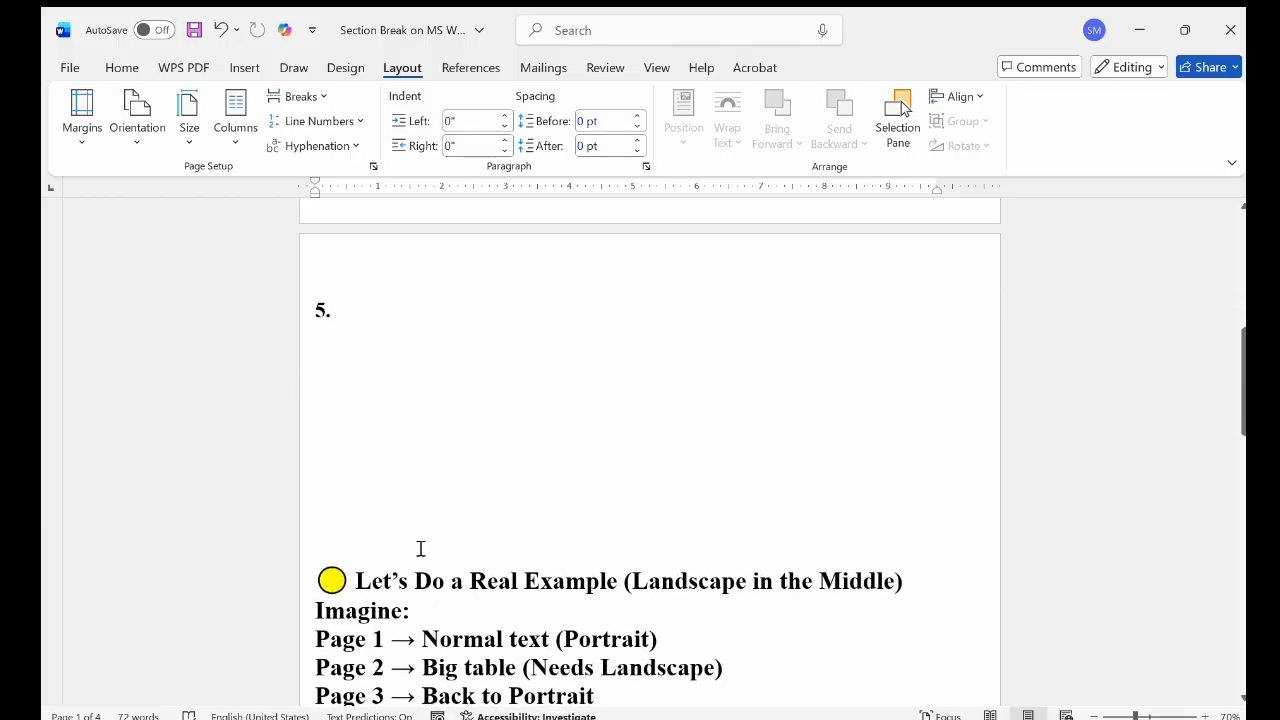
scroll(420, 549, "up", 1)
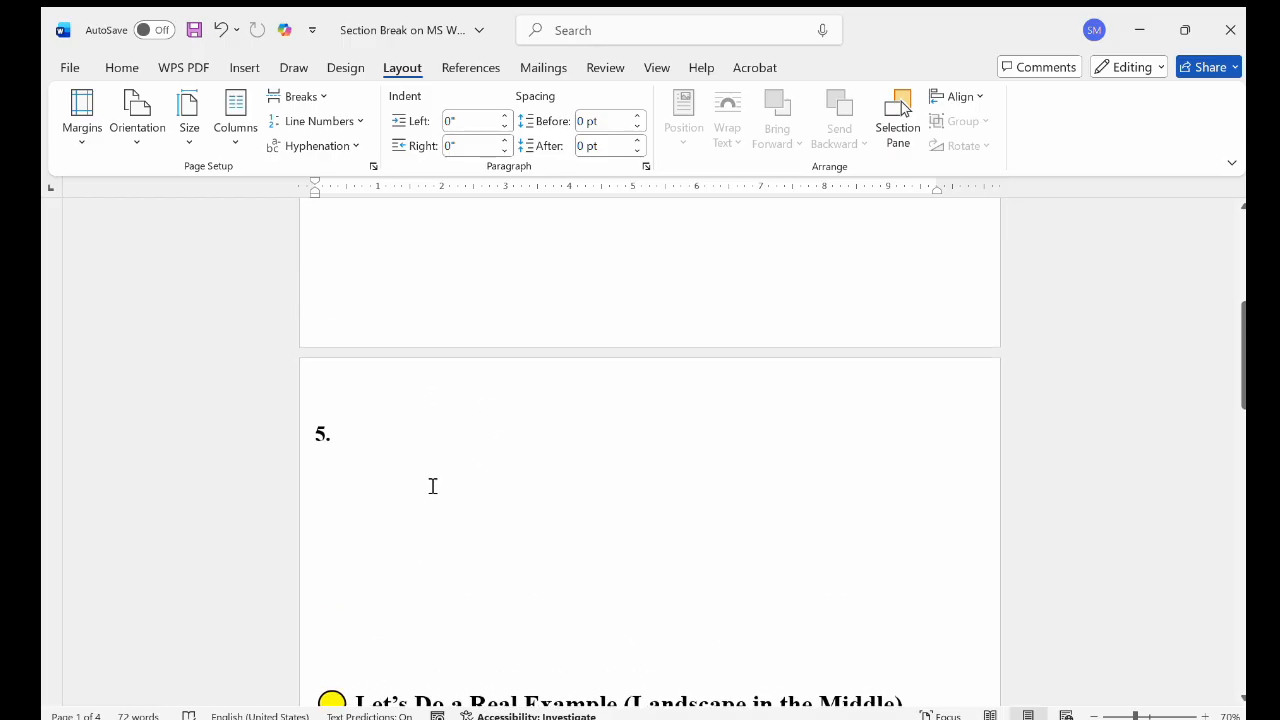
scroll(437, 506, "down", 1)
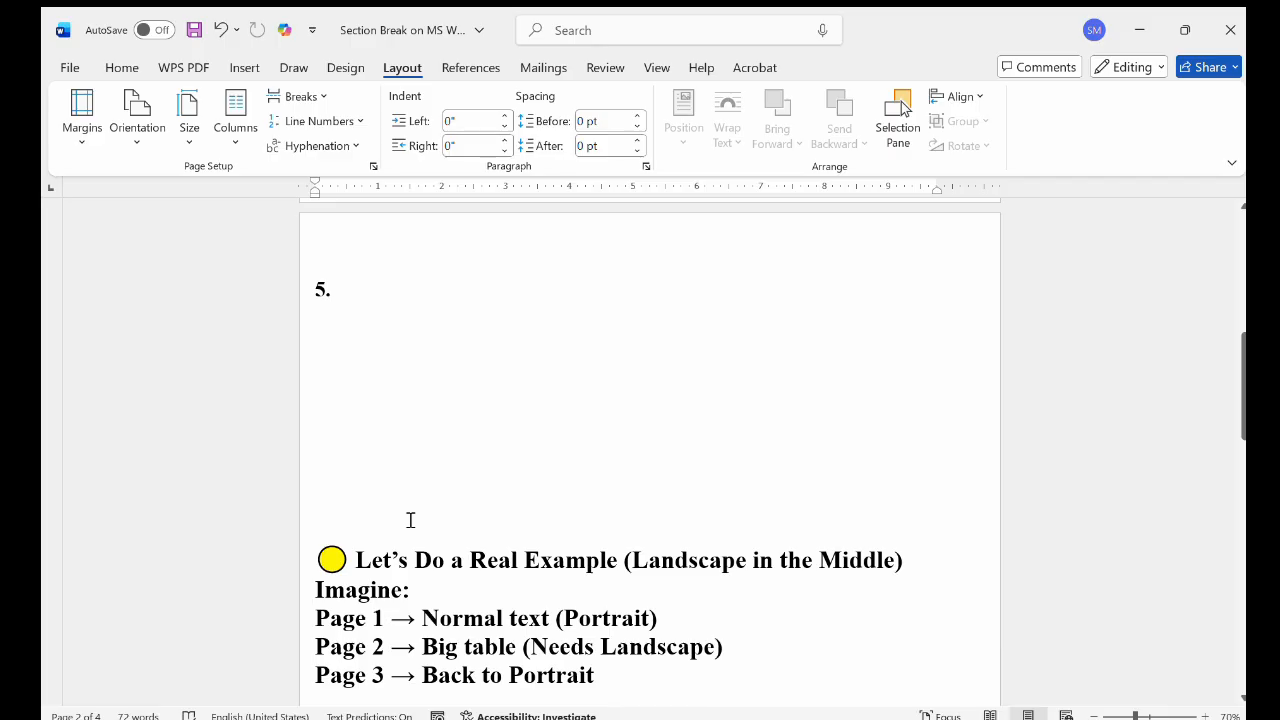
scroll(410, 520, "down", 2)
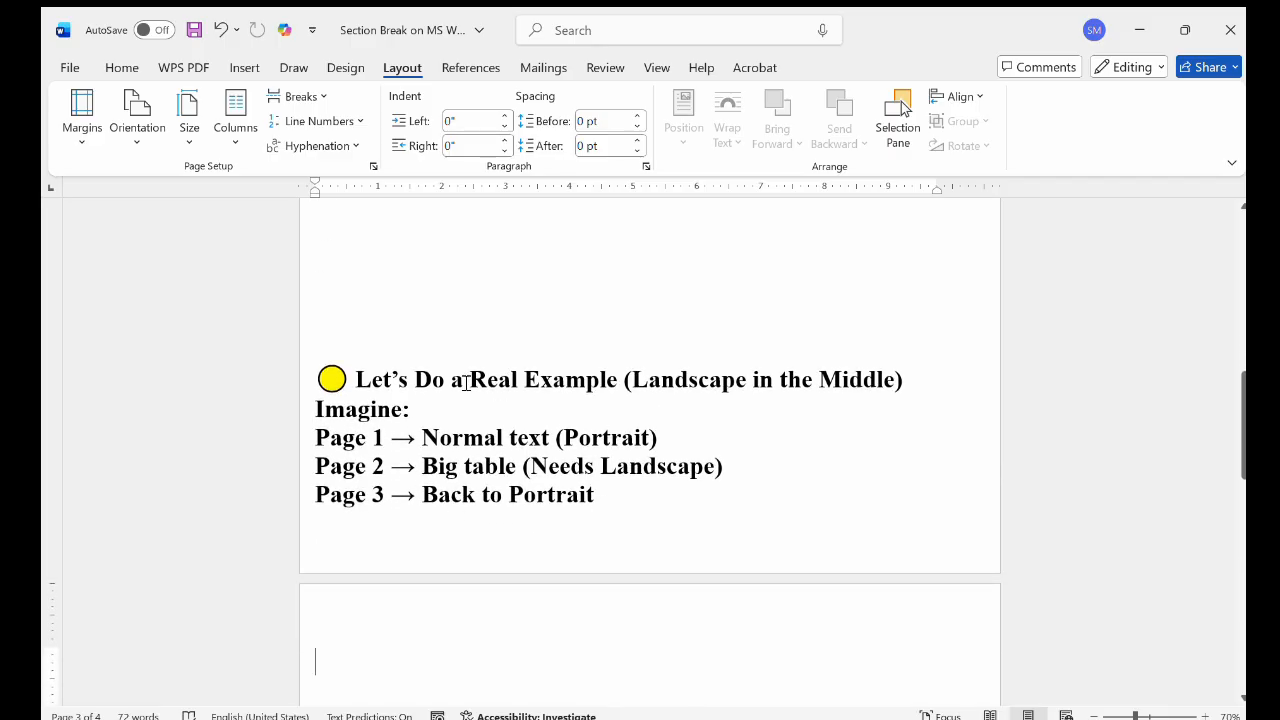
left_click(346, 282)
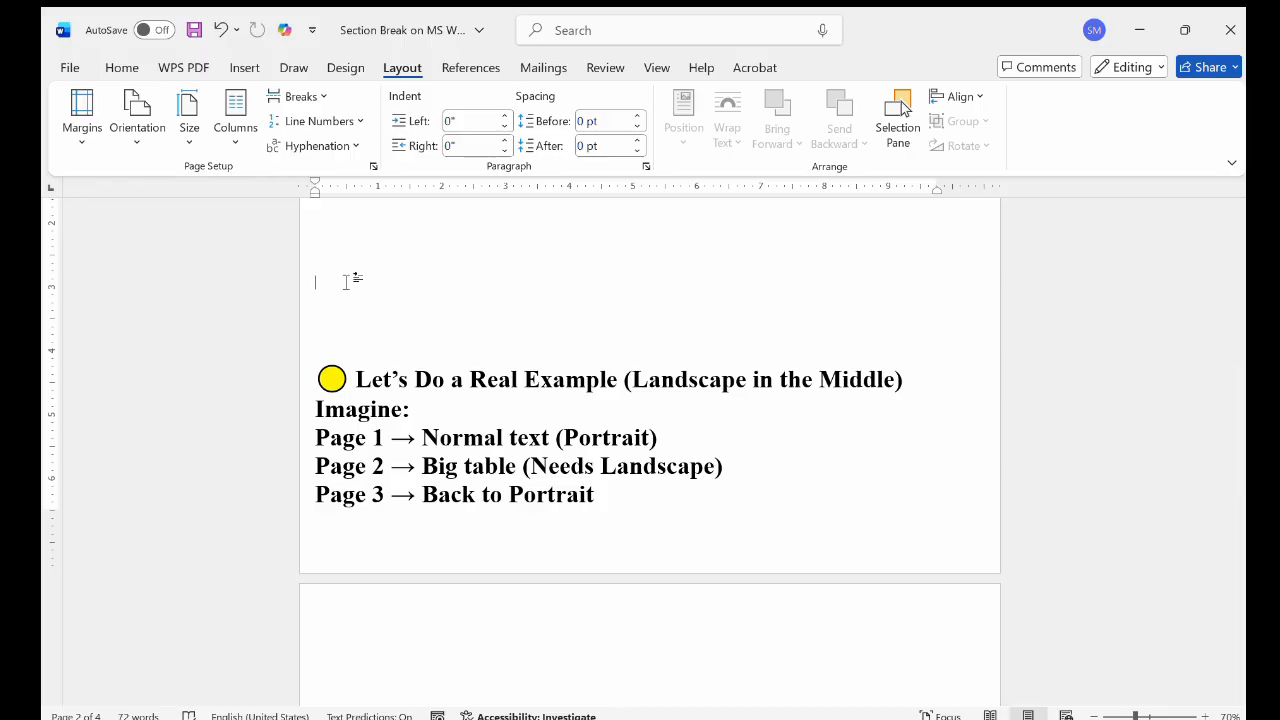
key("ctrl+z")
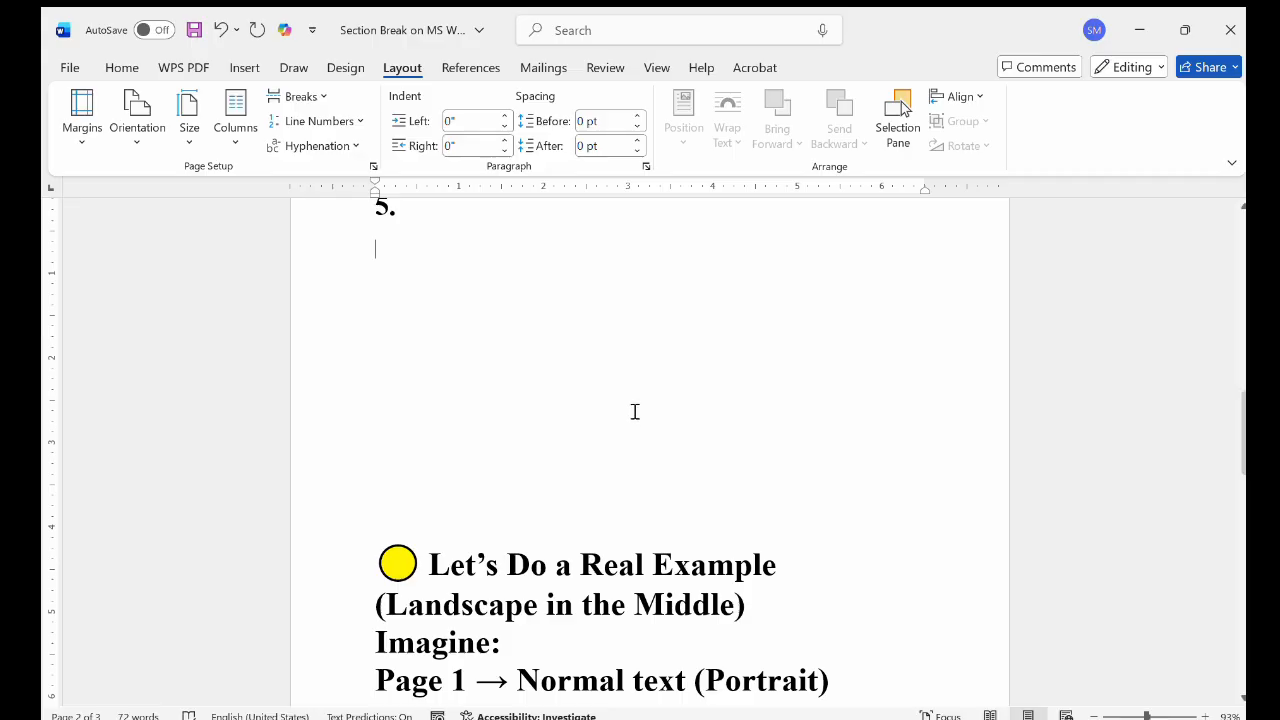
left_click(143, 140)
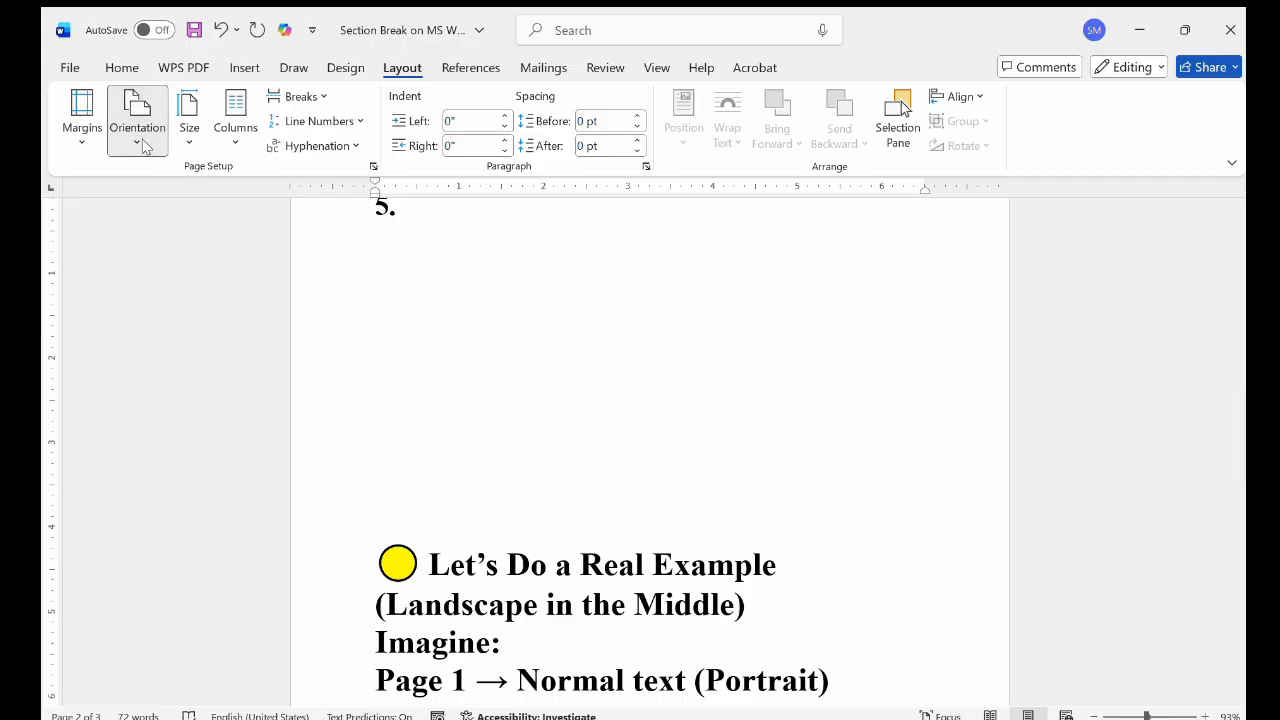
left_click(176, 224)
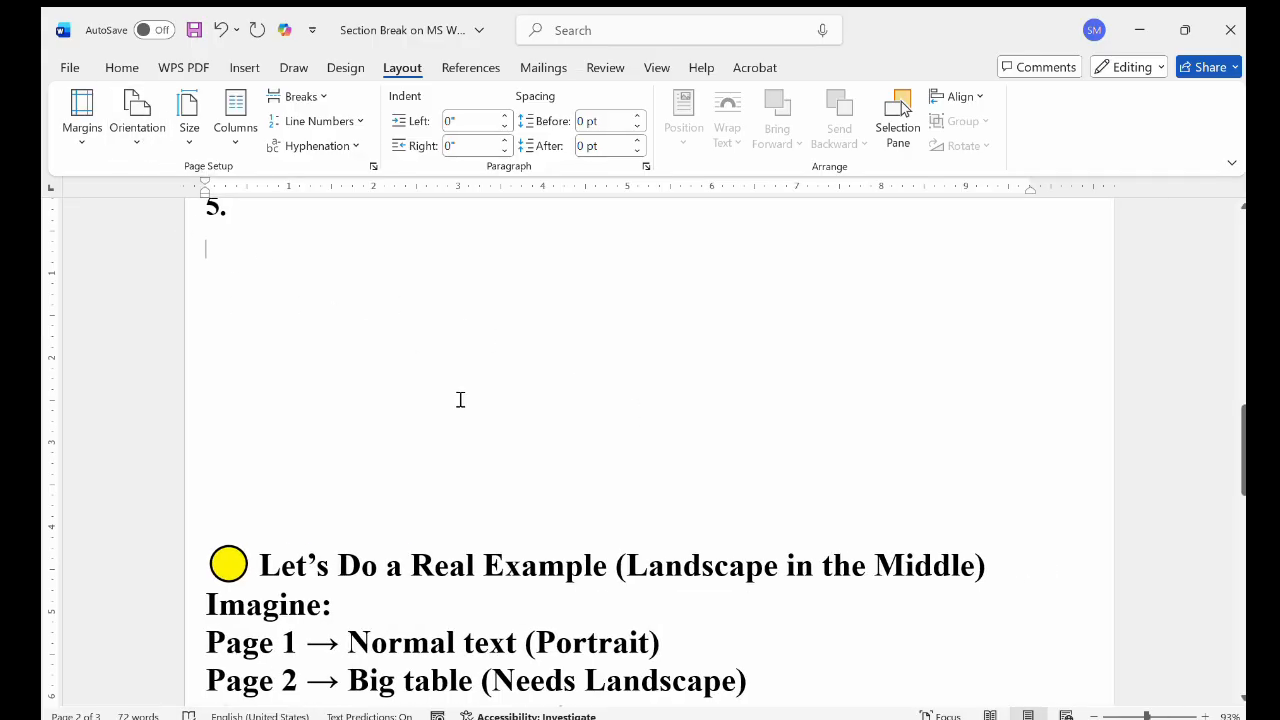
Compare the orientation of the page 2 section with the pages before and after it
scroll(460, 400, "up", 3)
scroll(460, 400, "down", 3)
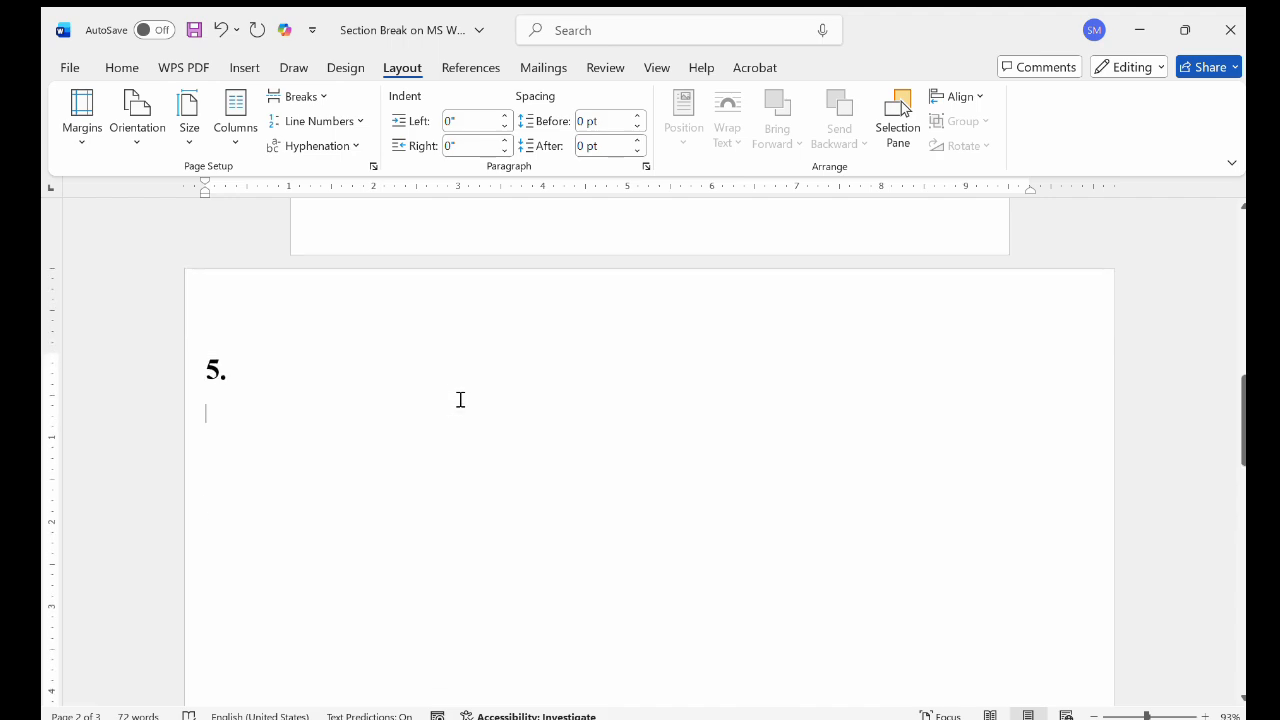
scroll(460, 400, "up", 4)
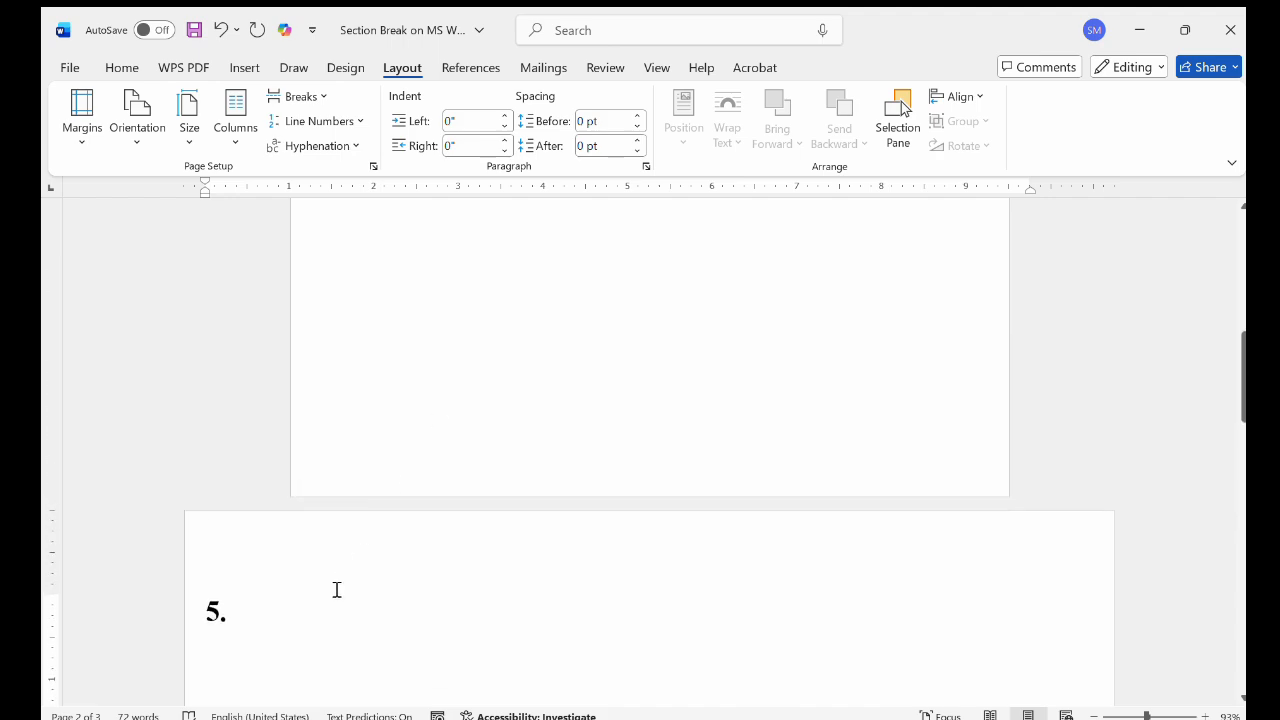
scroll(342, 621, "down", 10)
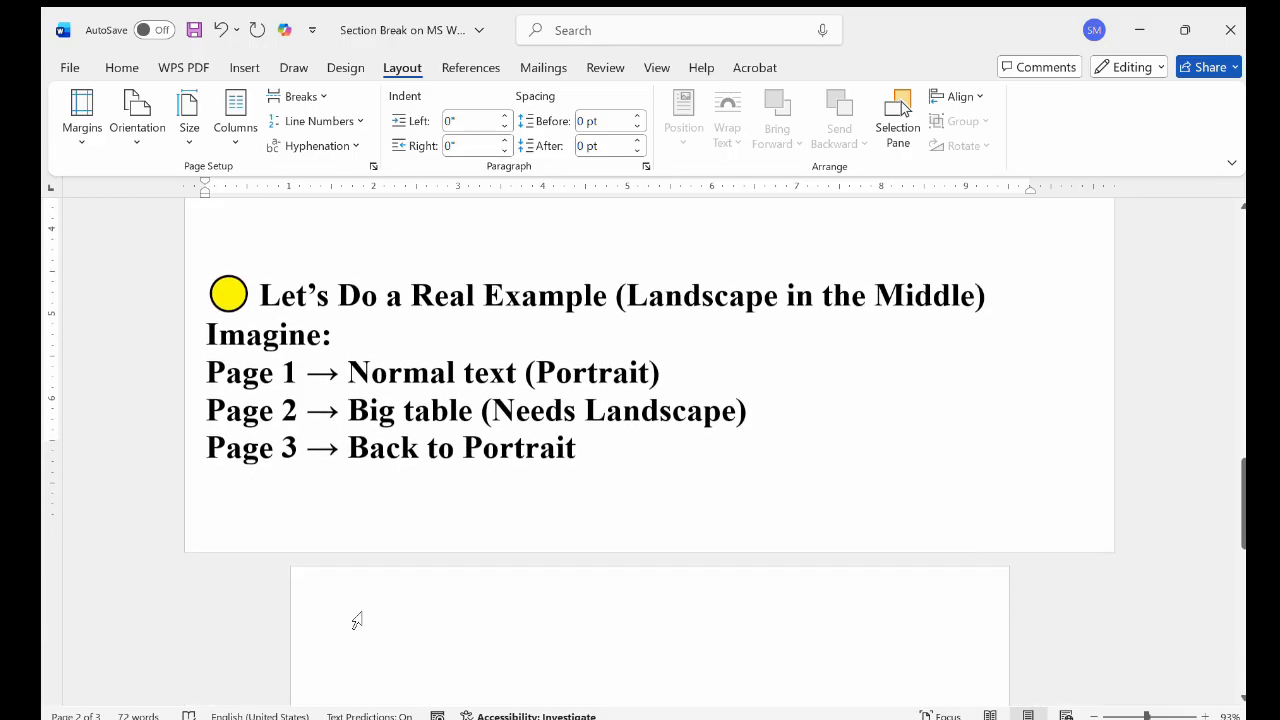
scroll(357, 621, "up", 1)
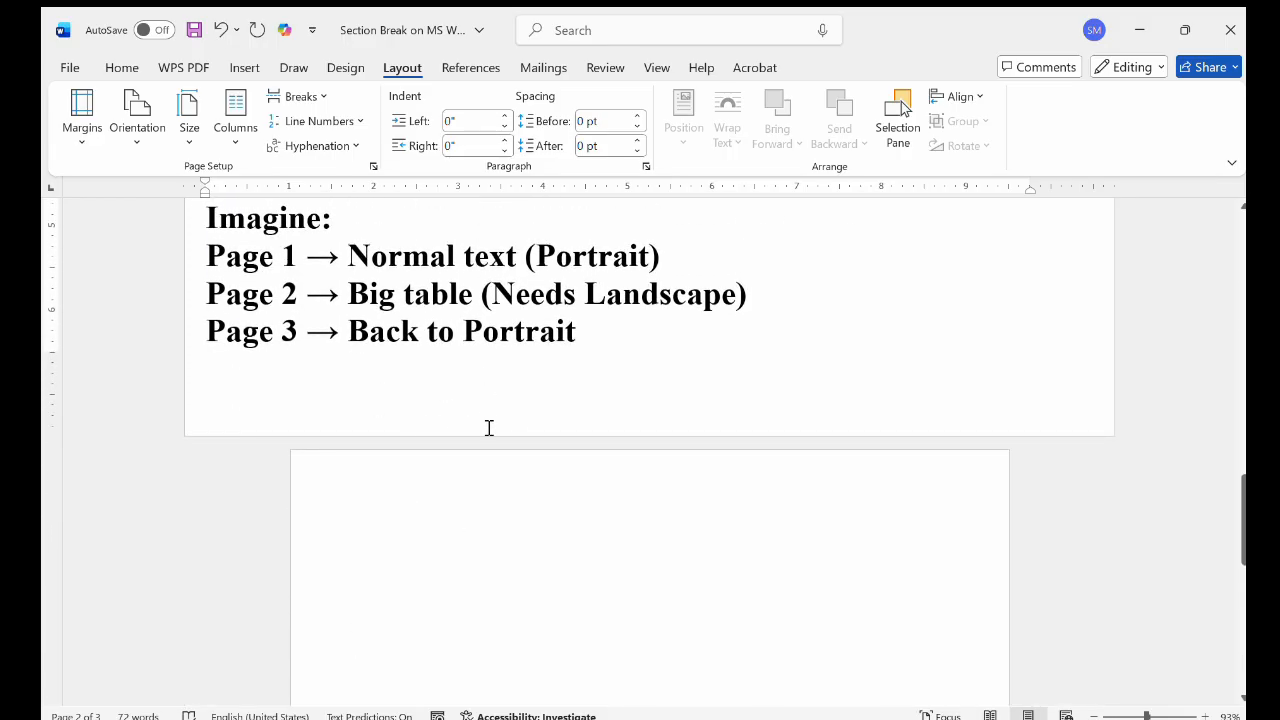
scroll(503, 552, "up", 12)
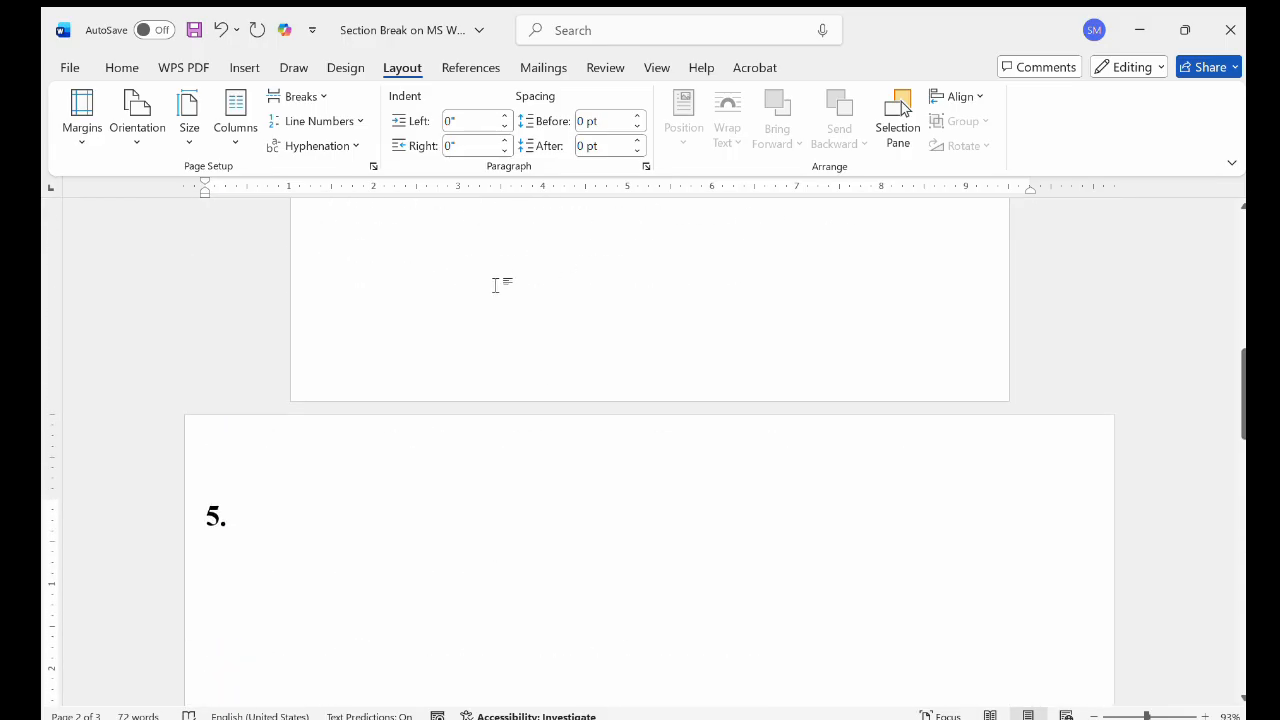
scroll(494, 287, "up", 10)
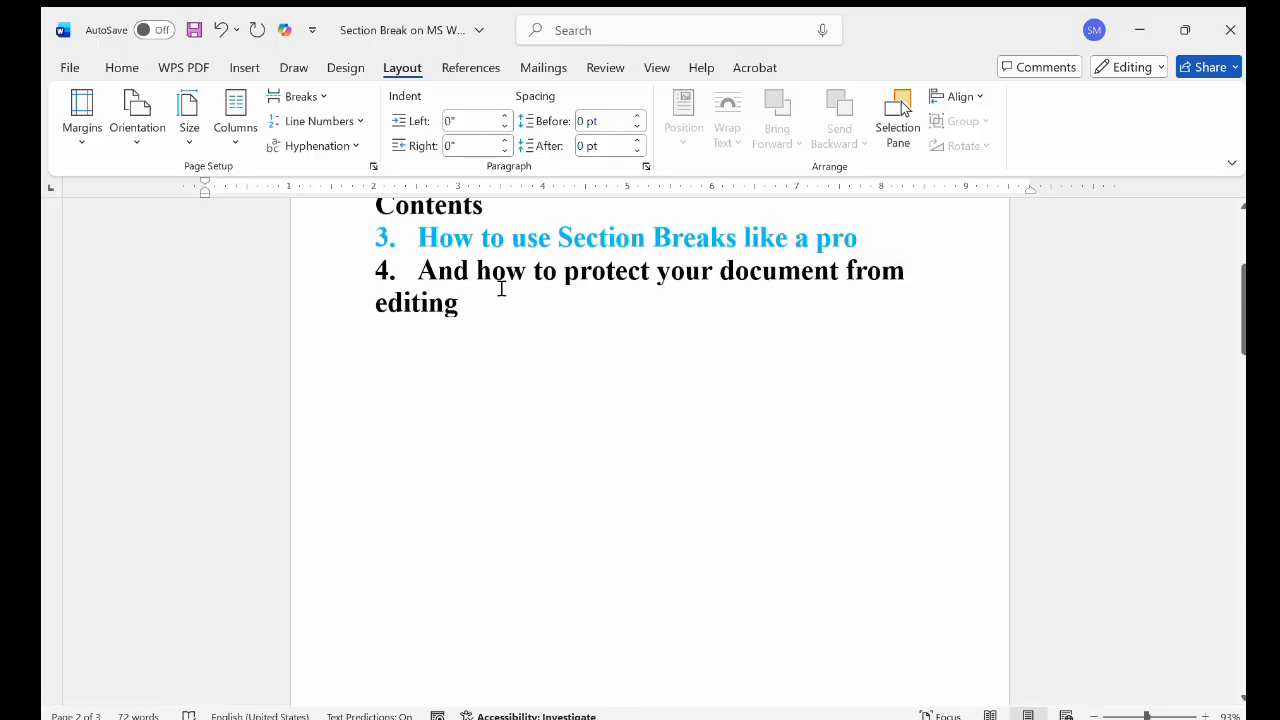
scroll(500, 286, "down", 11)
scroll(501, 288, "down", 10)
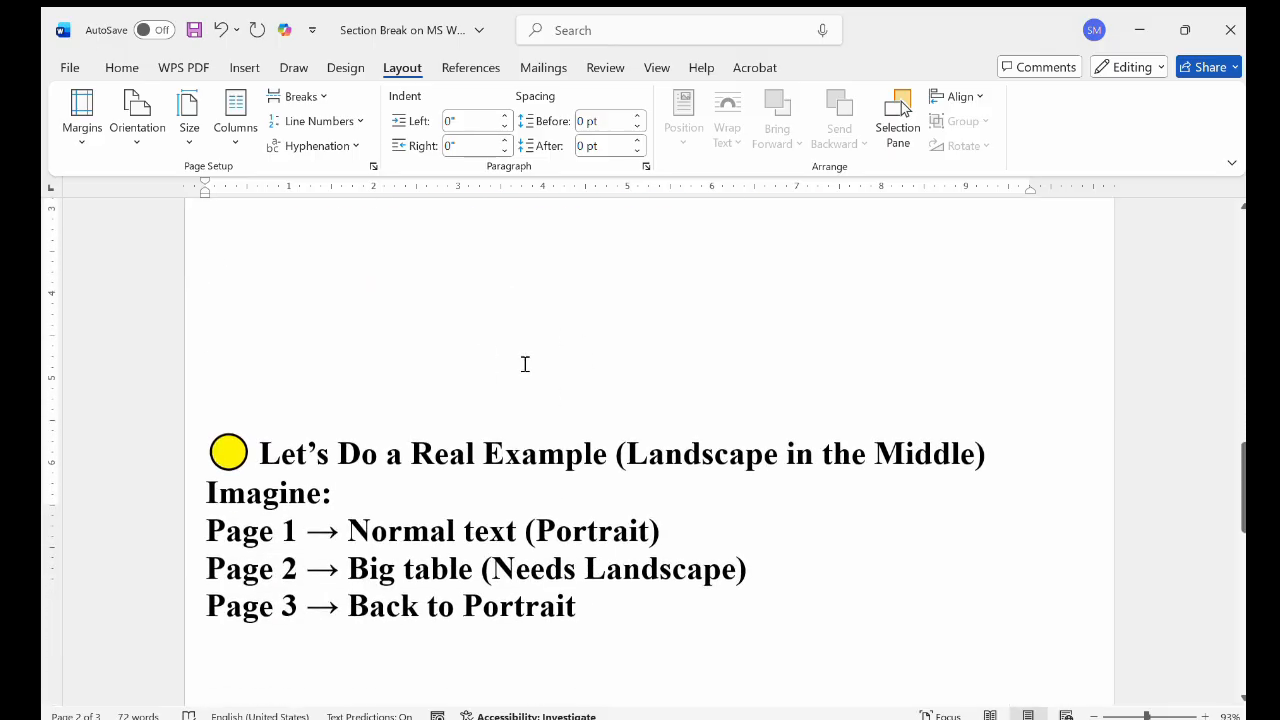
scroll(503, 626, "down", 2)
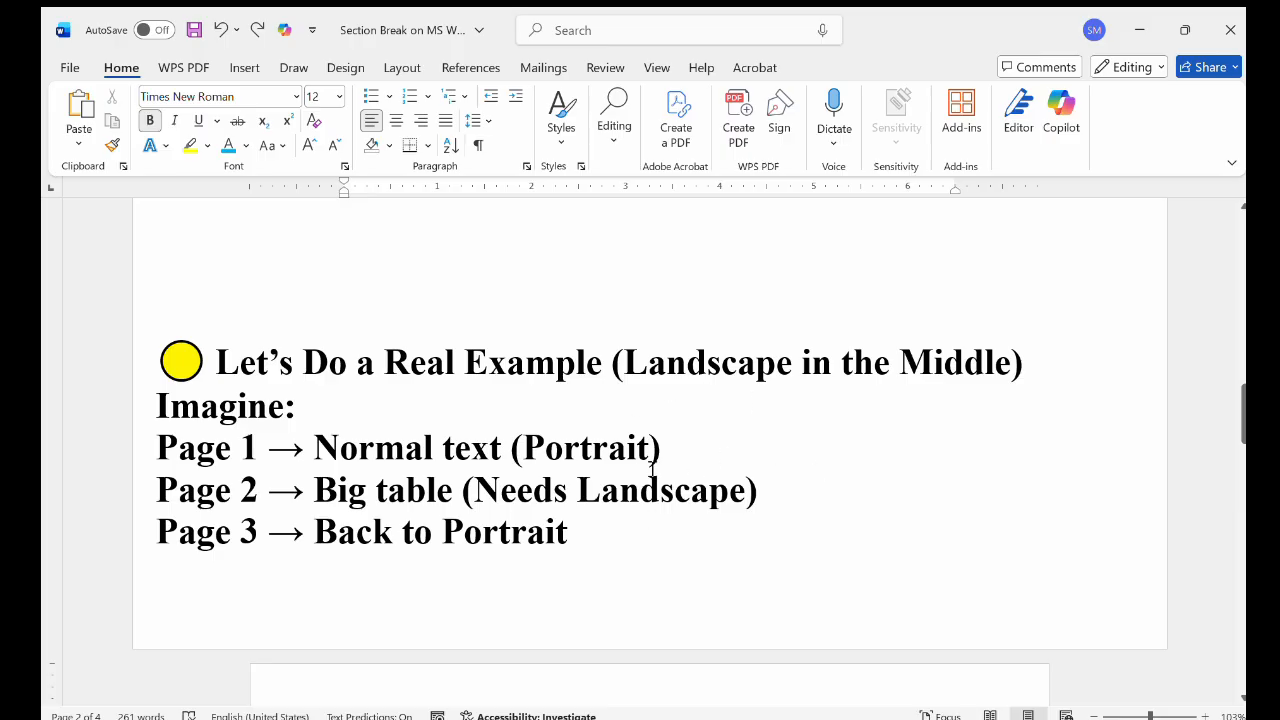
Skim the section break instructions on page 3, from the example plan to "How to See the Sections (Very Important)"
scroll(652, 470, "down", 1)
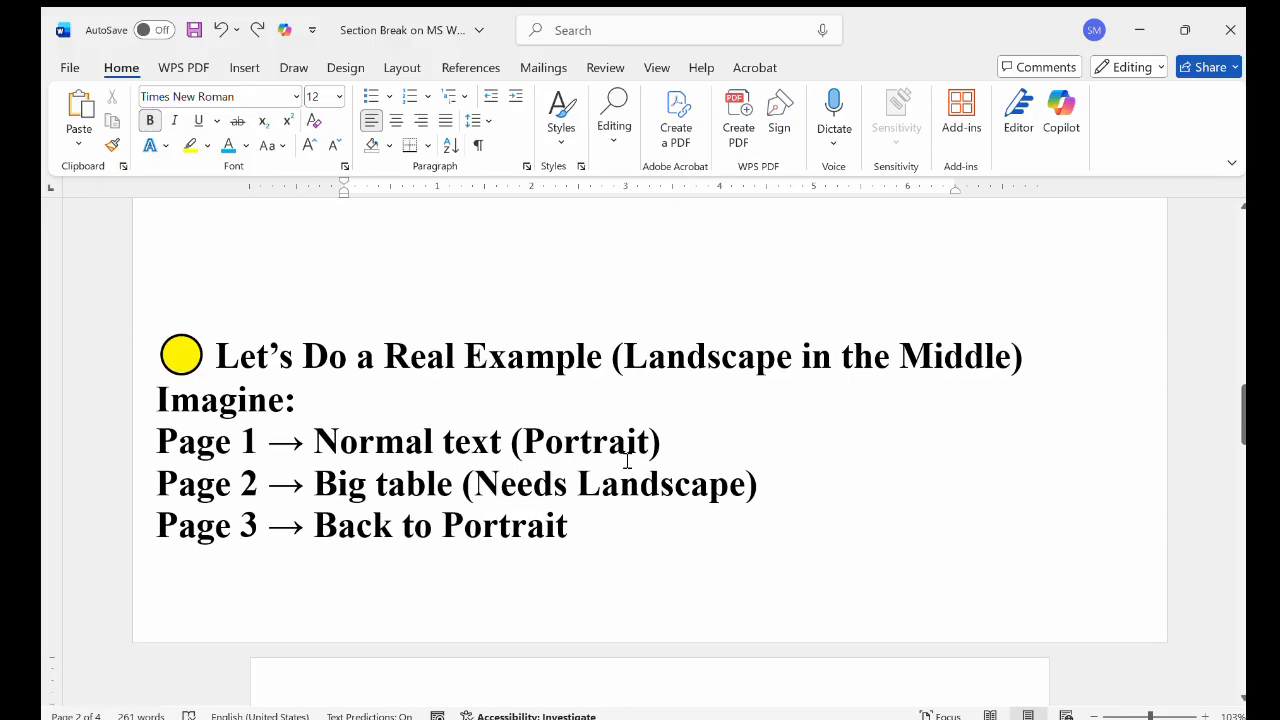
scroll(482, 458, "down", 5)
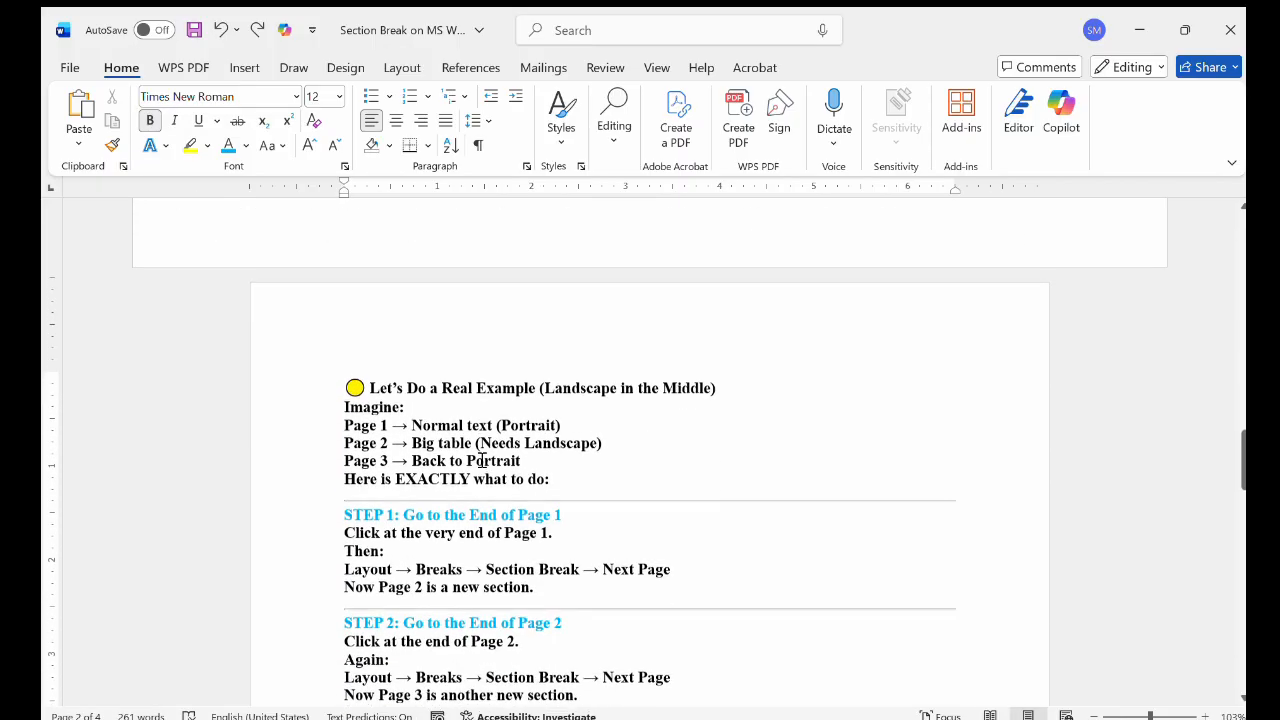
scroll(482, 460, "down", 2)
scroll(482, 460, "down", 5)
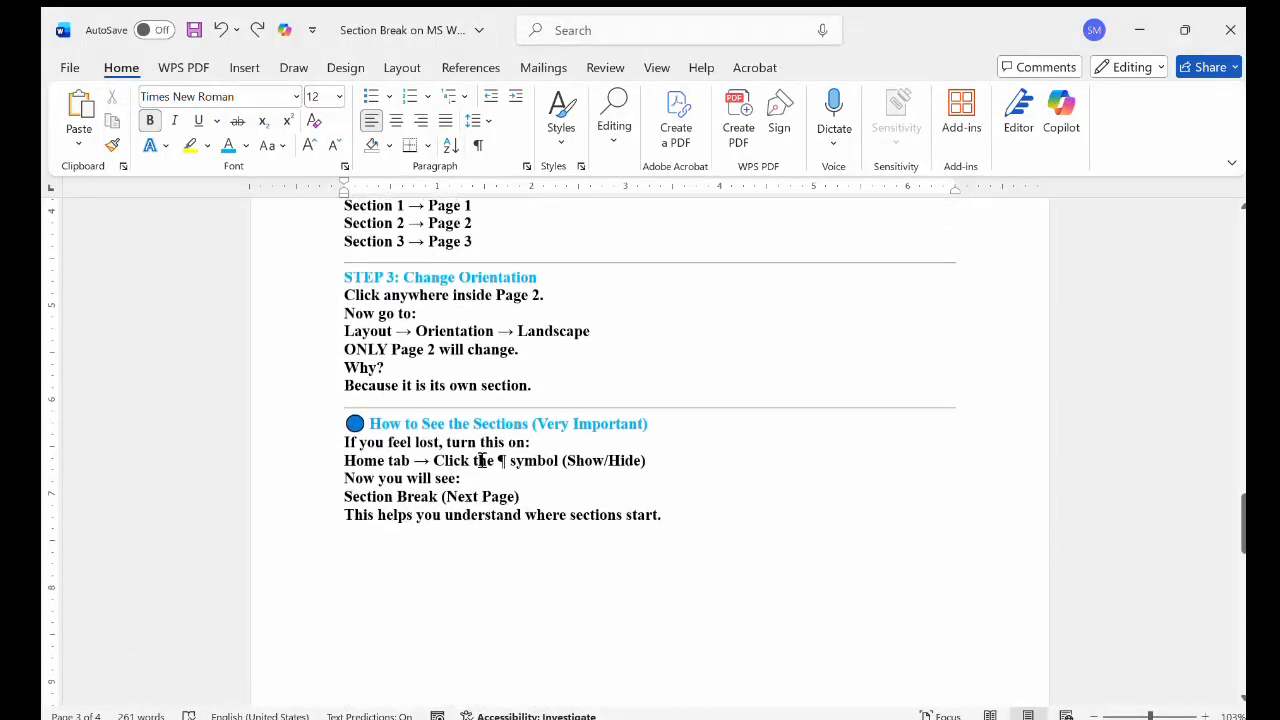
scroll(482, 458, "up", 1)
scroll(482, 460, "up", 3)
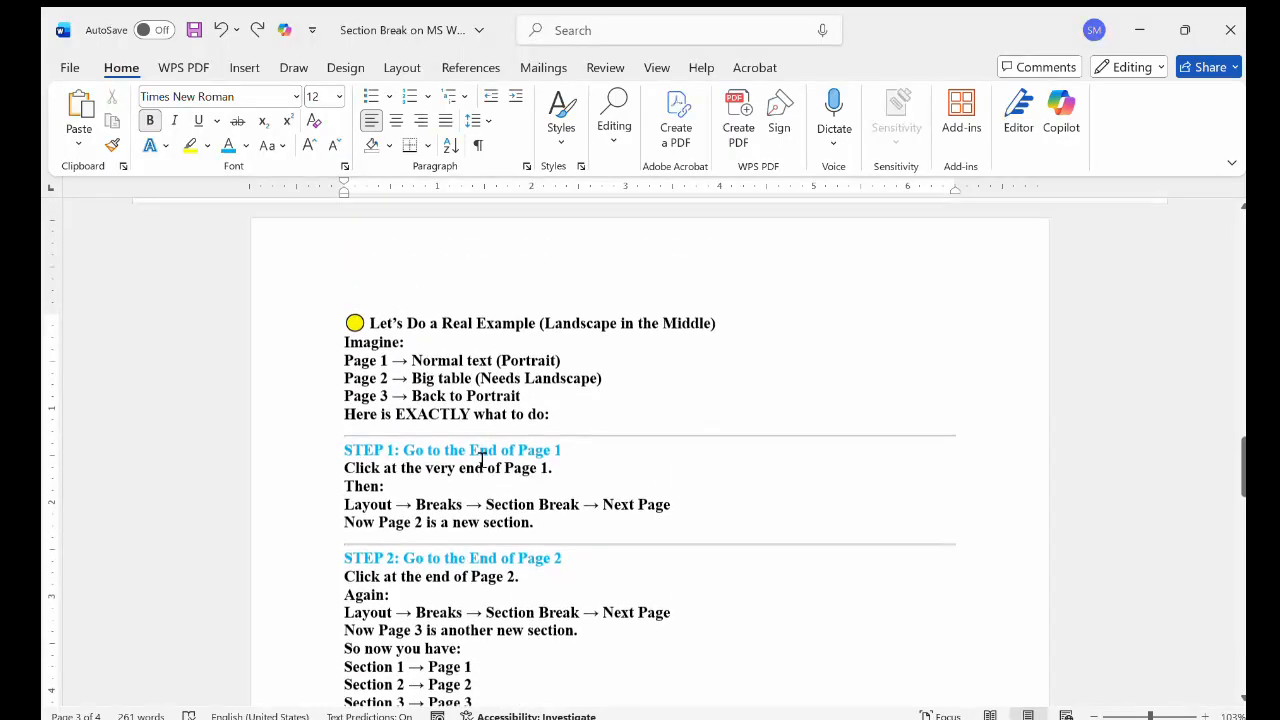
scroll(482, 460, "down", 1)
scroll(482, 460, "down", 1)
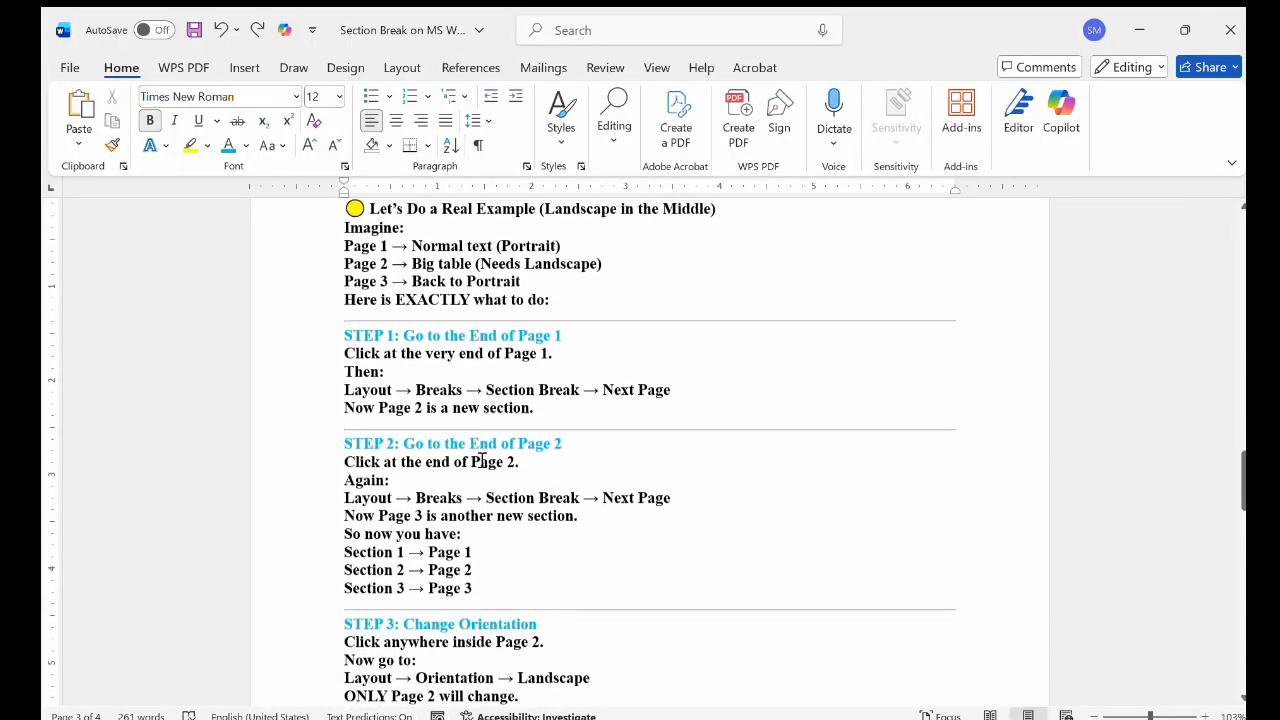
Enlarge the page 3 instructions and read STEP 1 to STEP 3 and the notes on showing section breaks
scroll(492, 473, "up", 5, "ctrl")
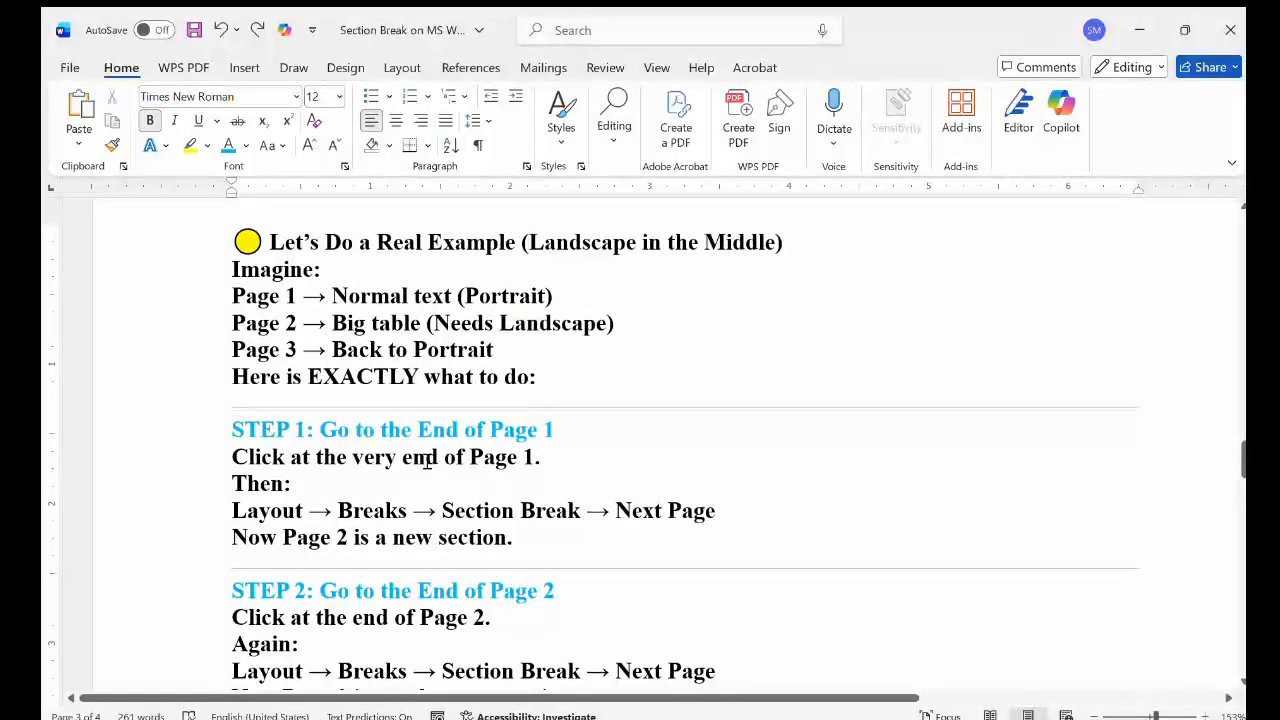
scroll(426, 460, "up", 5, "ctrl")
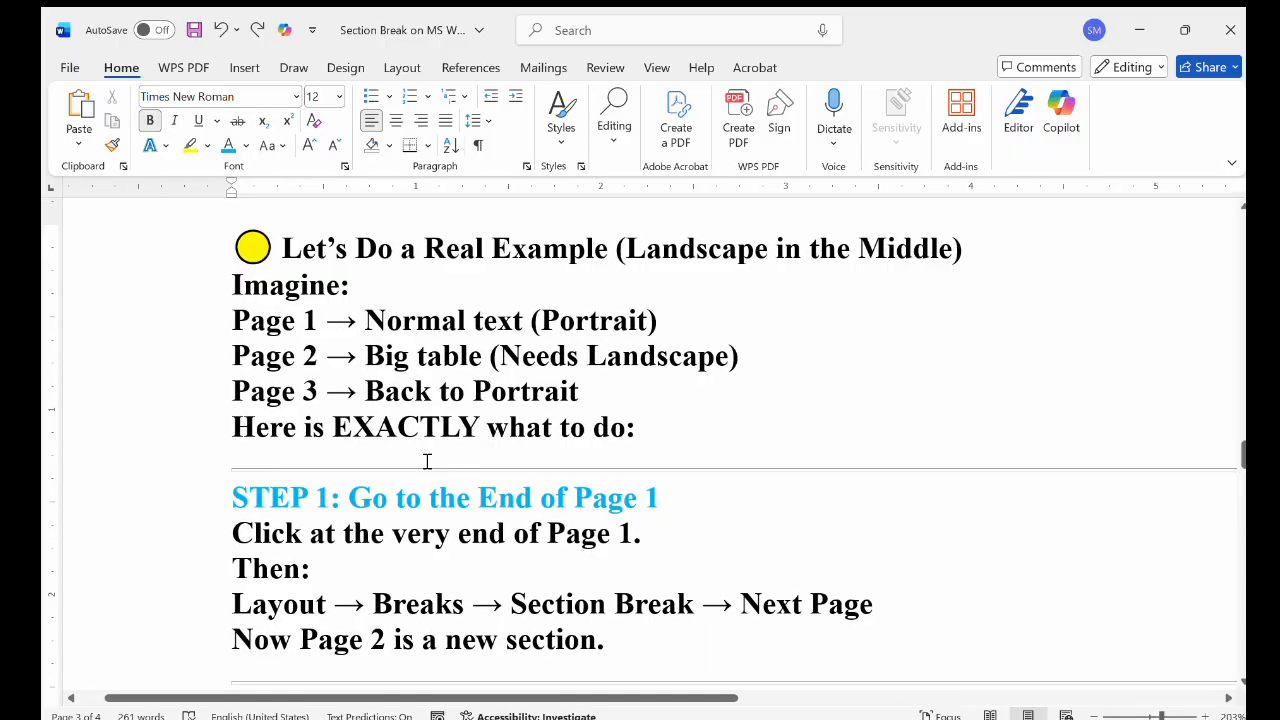
scroll(426, 460, "down", 1)
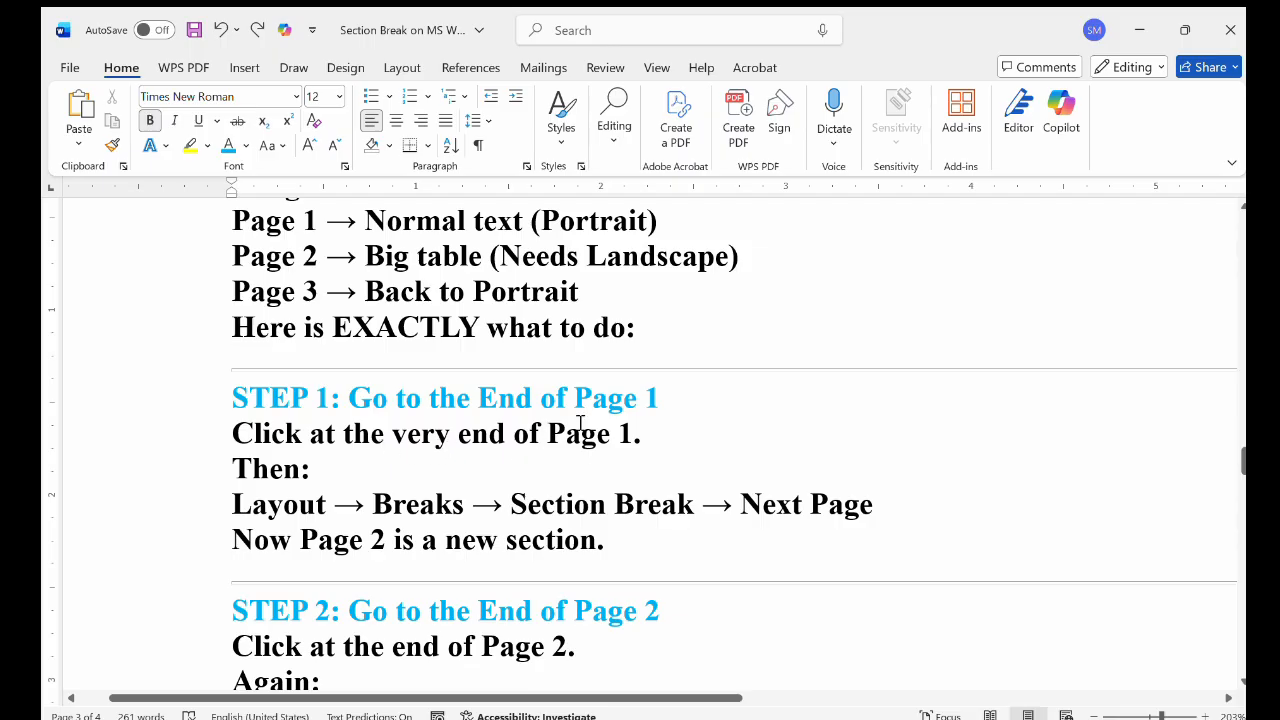
scroll(477, 519, "down", 3)
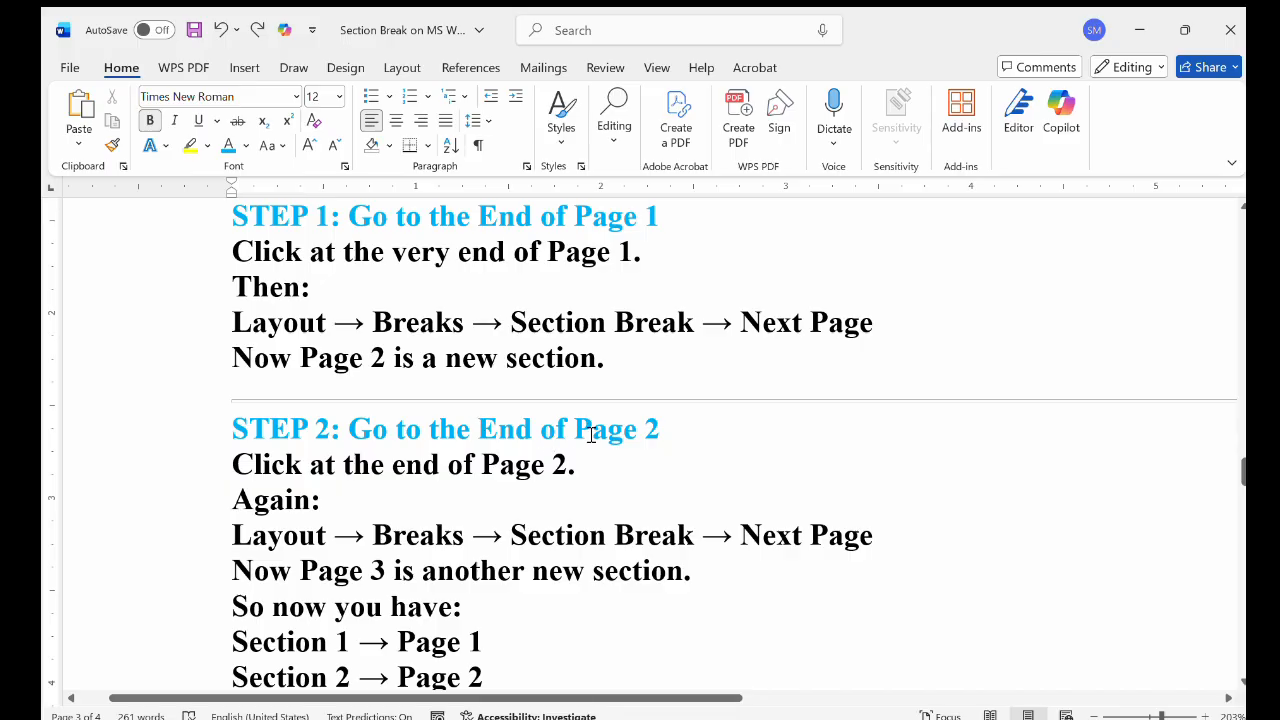
scroll(660, 449, "down", 2)
scroll(660, 449, "down", 4)
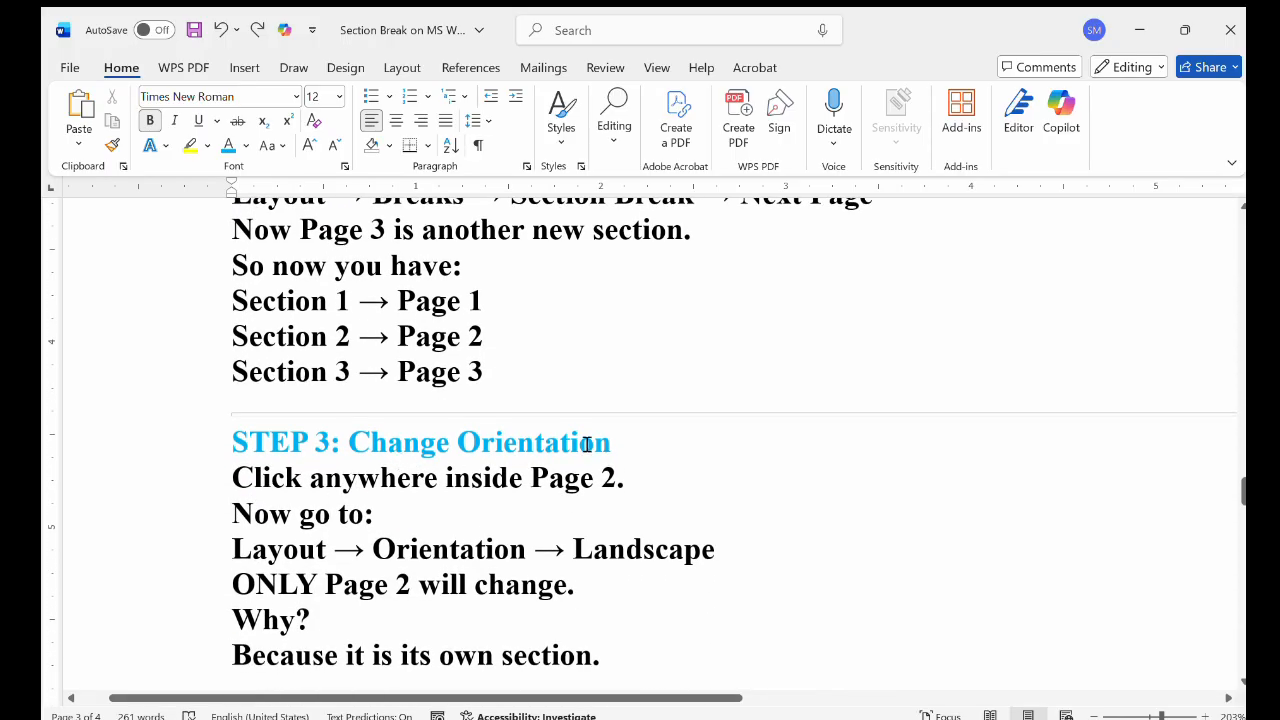
scroll(580, 443, "down", 4)
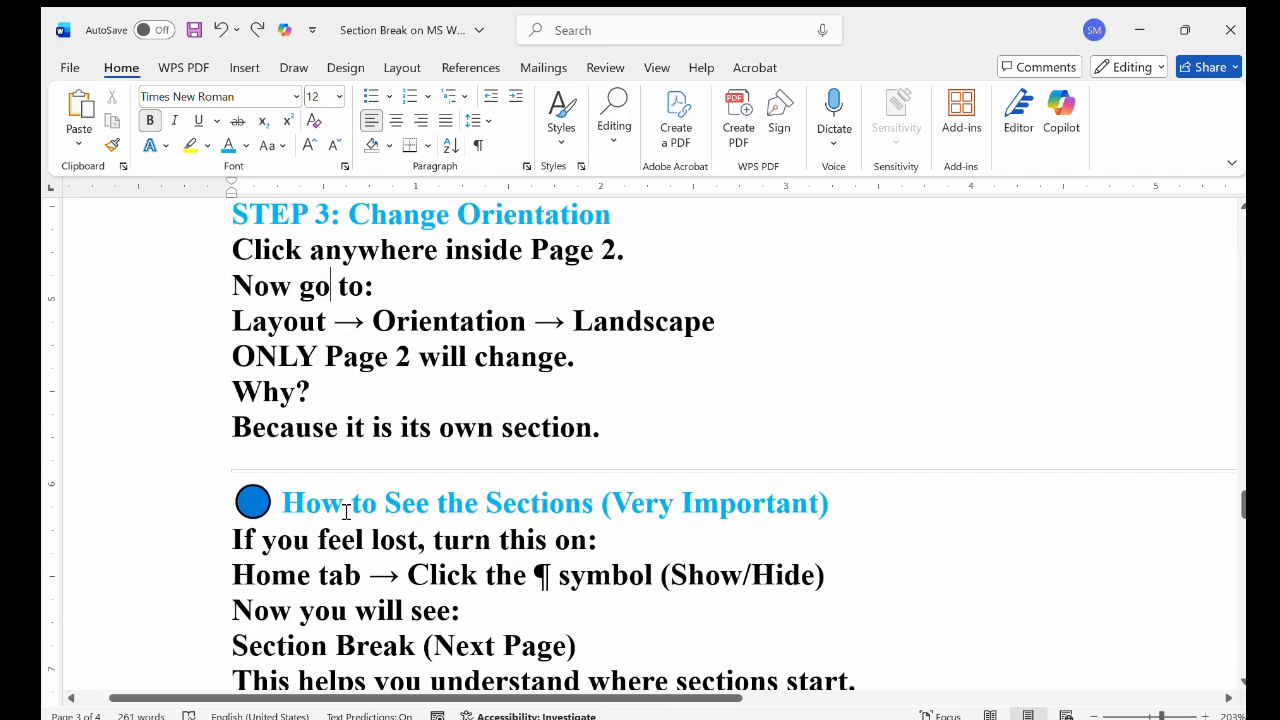
scroll(368, 510, "down", 1)
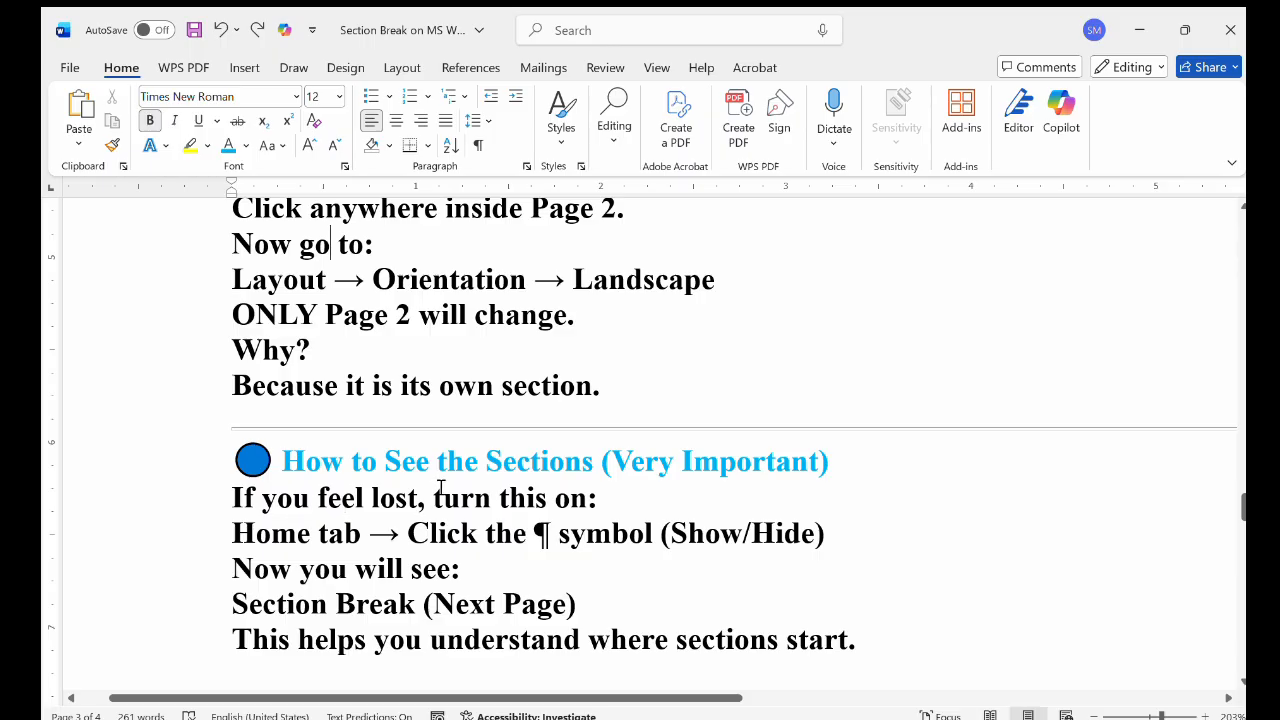
scroll(830, 486, "down", 3)
scroll(830, 486, "up", 8)
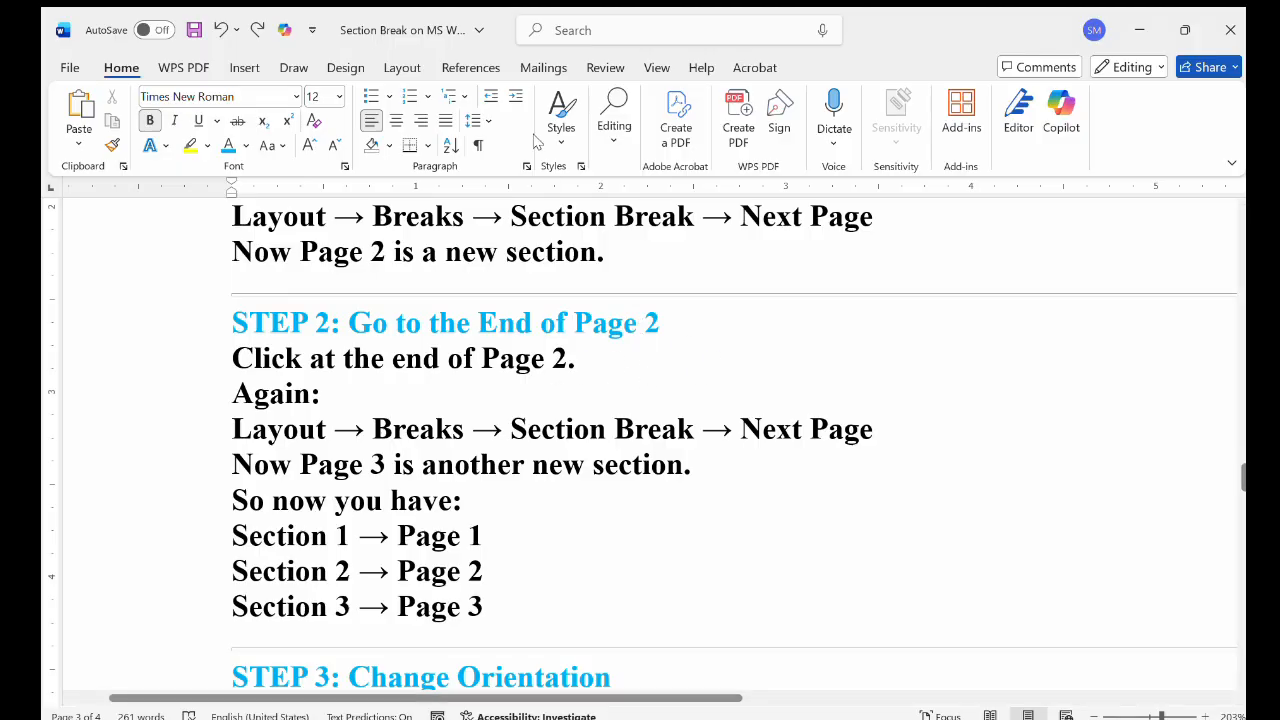
Review the page 3 instructions from the landscape example through STEP 1 to STEP 3 and the section visibility notes
left_click(404, 67)
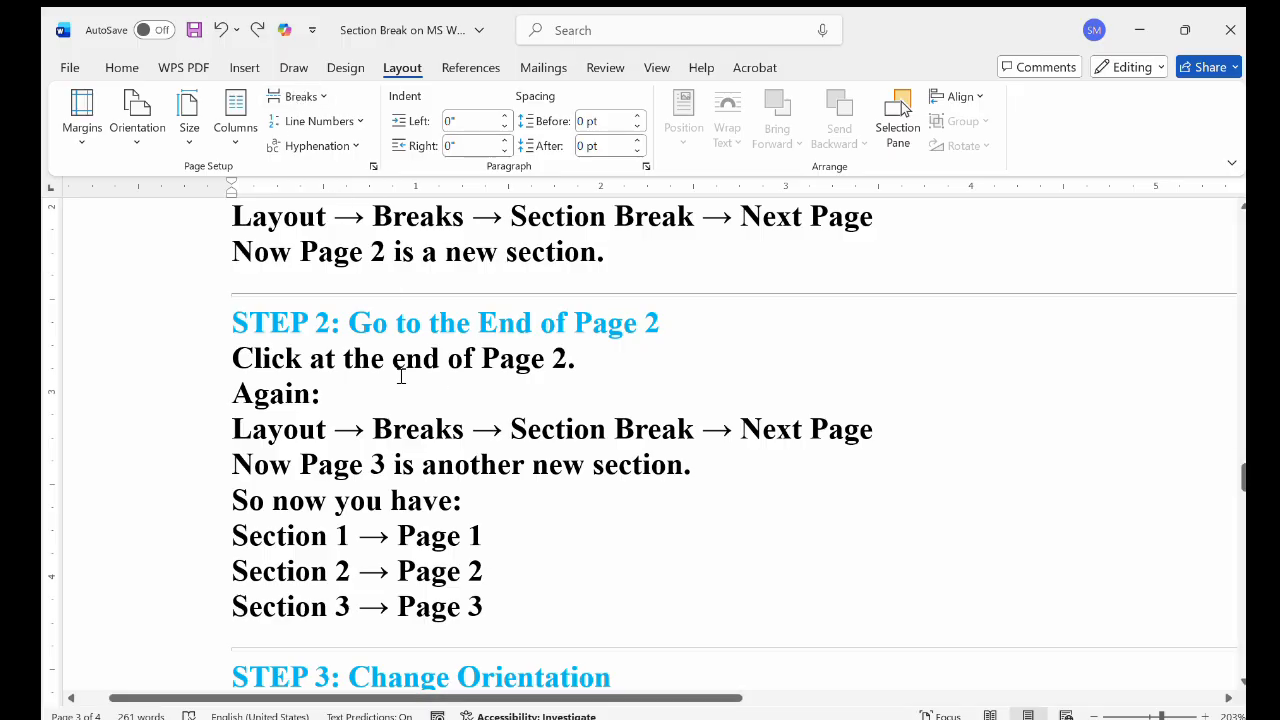
scroll(399, 376, "up", 5)
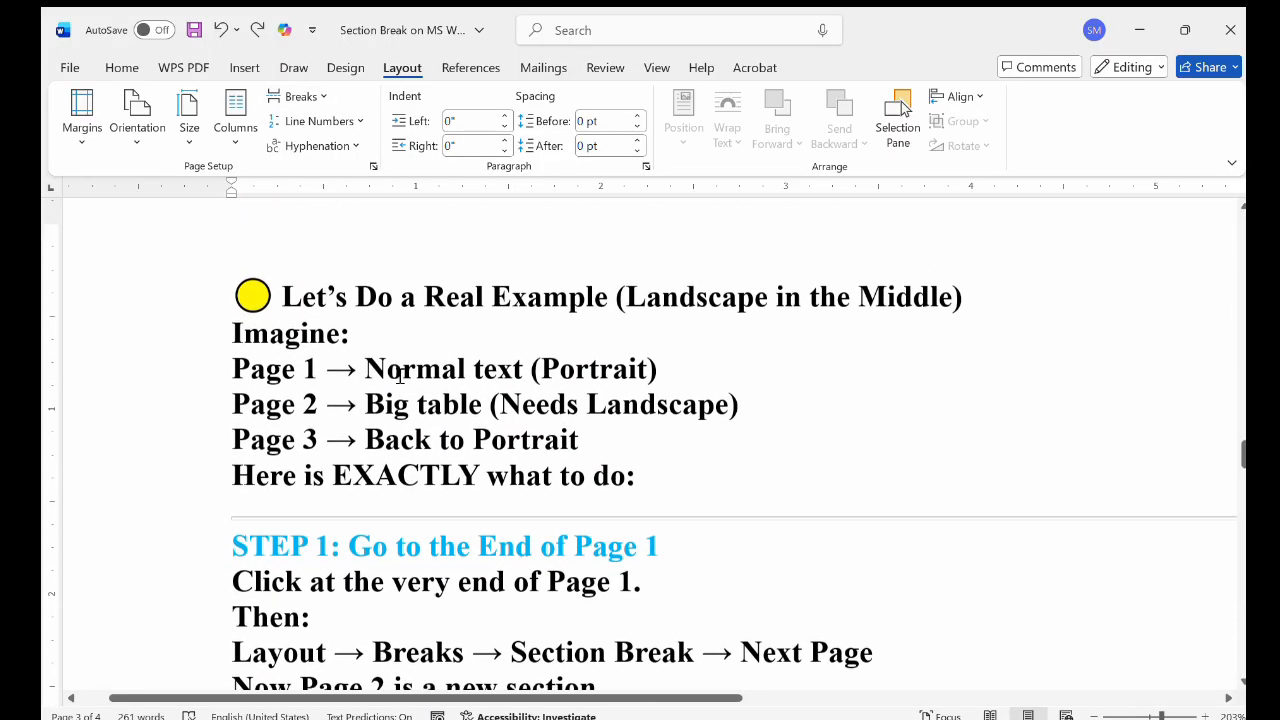
scroll(399, 376, "down", 3)
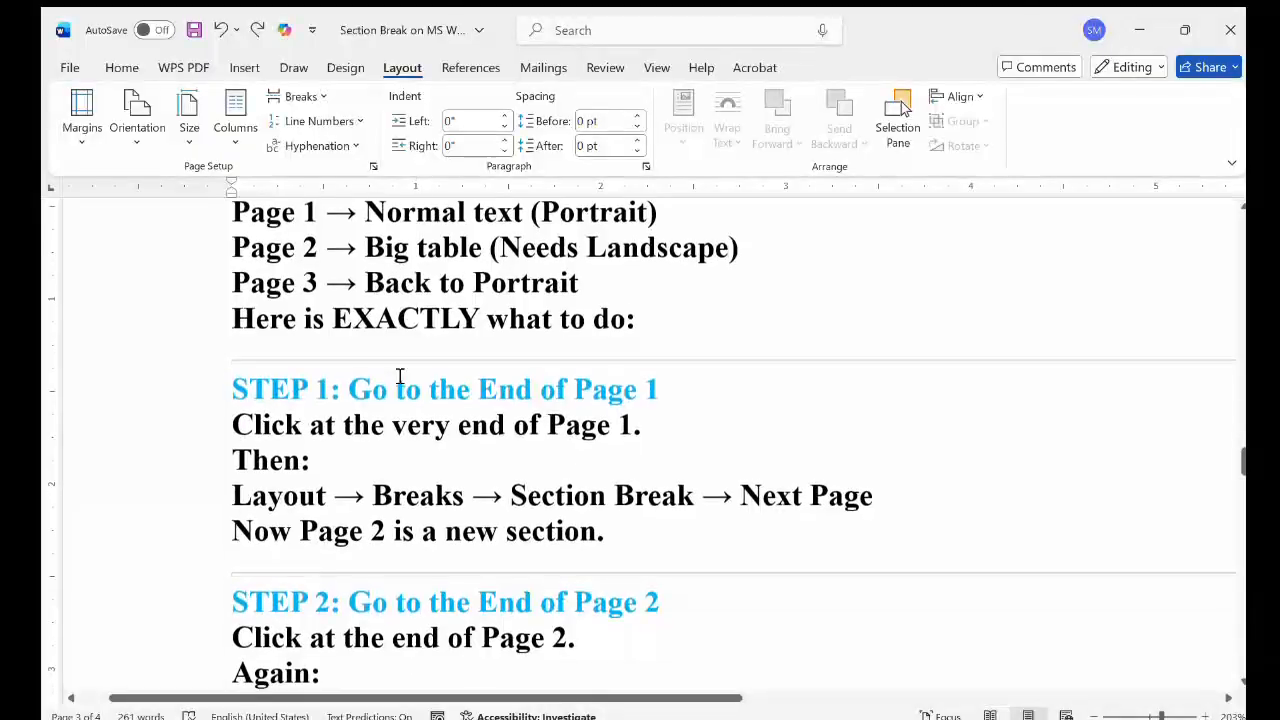
scroll(399, 376, "down", 5)
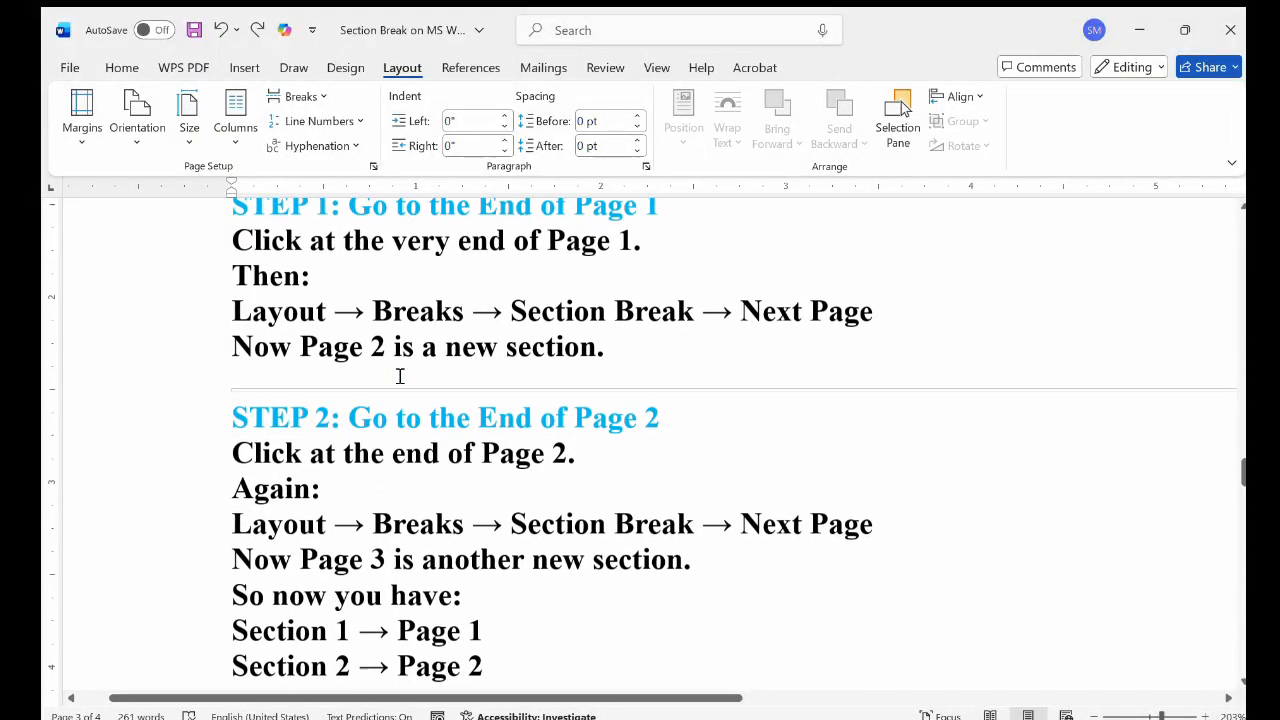
scroll(399, 376, "down", 7)
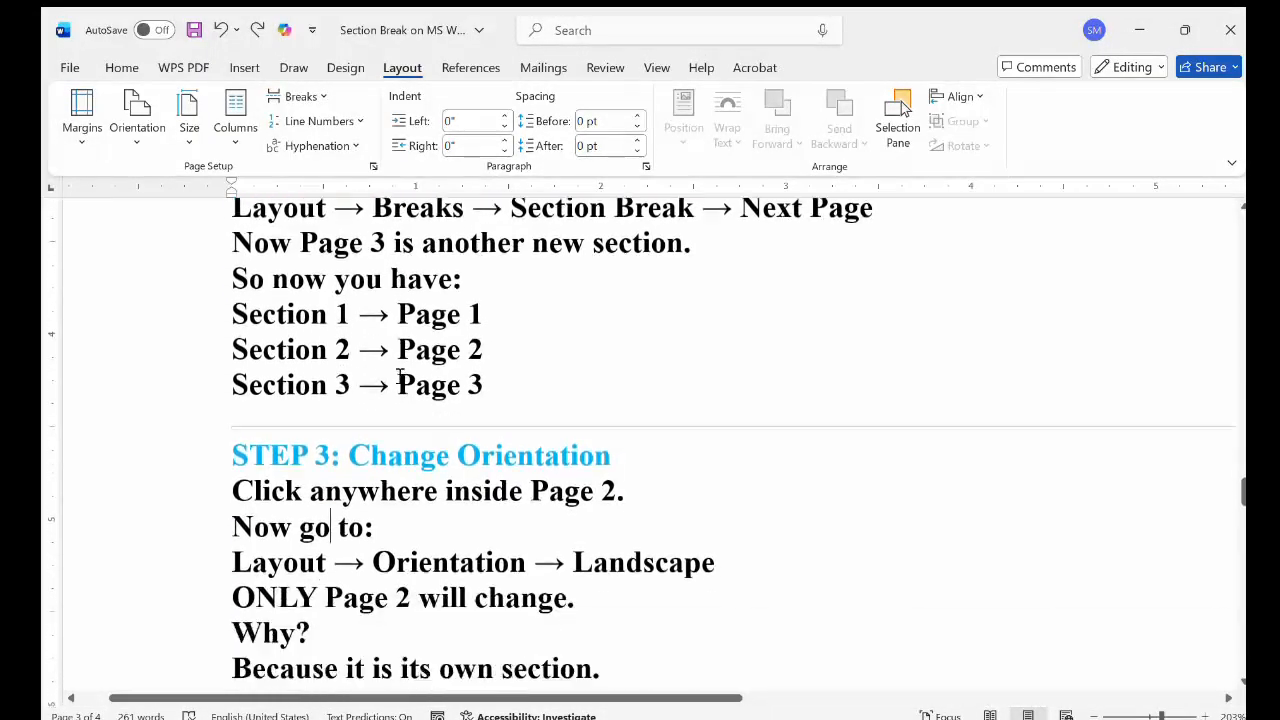
scroll(399, 376, "down", 1)
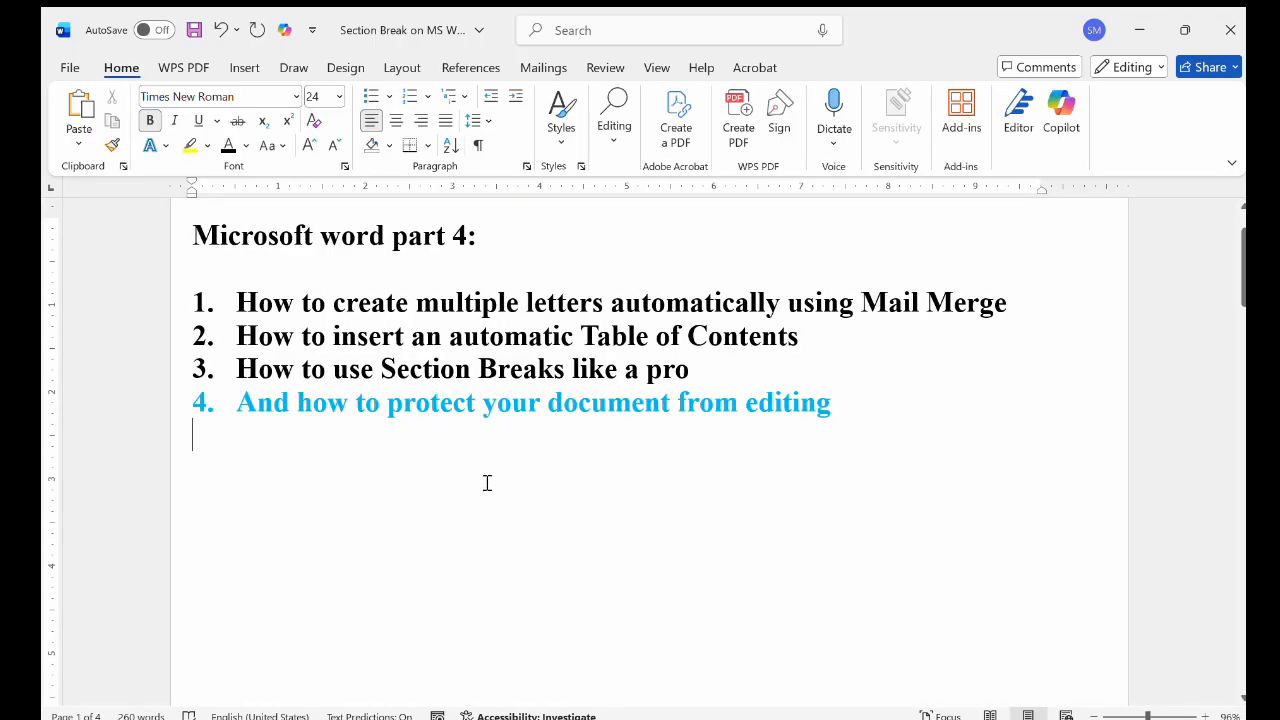
Restrict the document's editing to No changes (Read only) and start enforcing protection with a new password, entered and confirmed
left_click(486, 478)
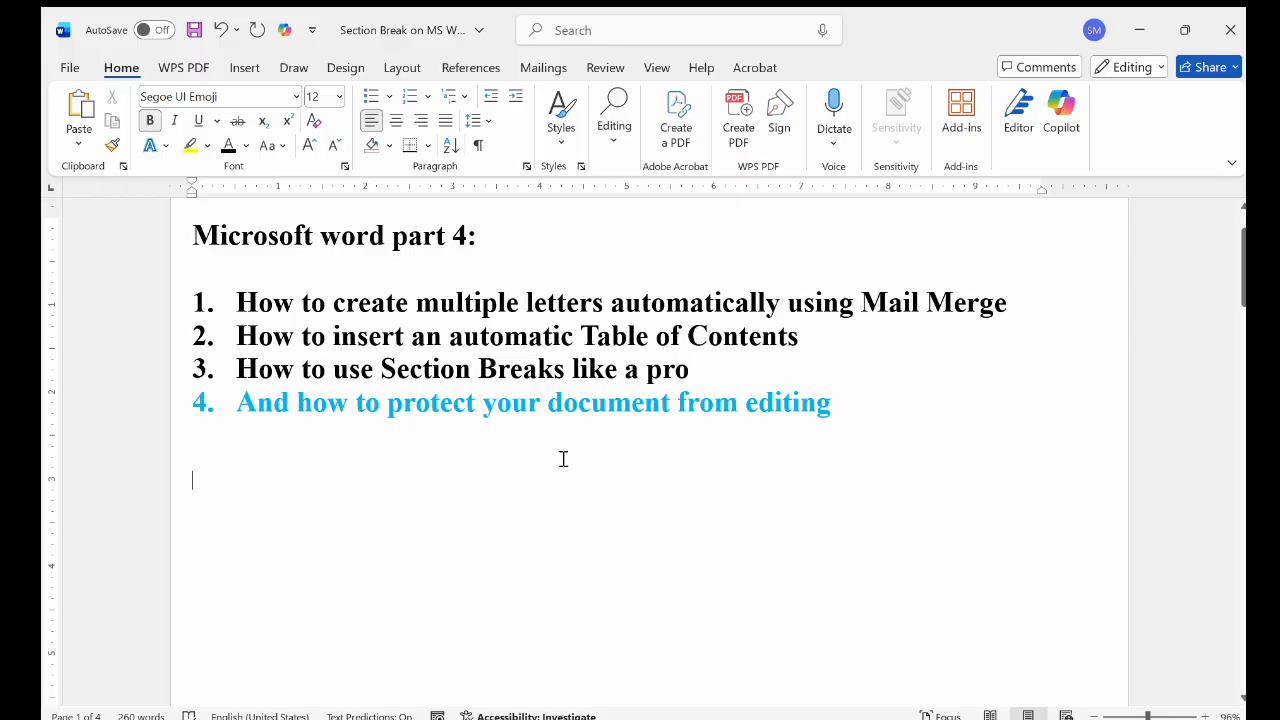
left_click(605, 70)
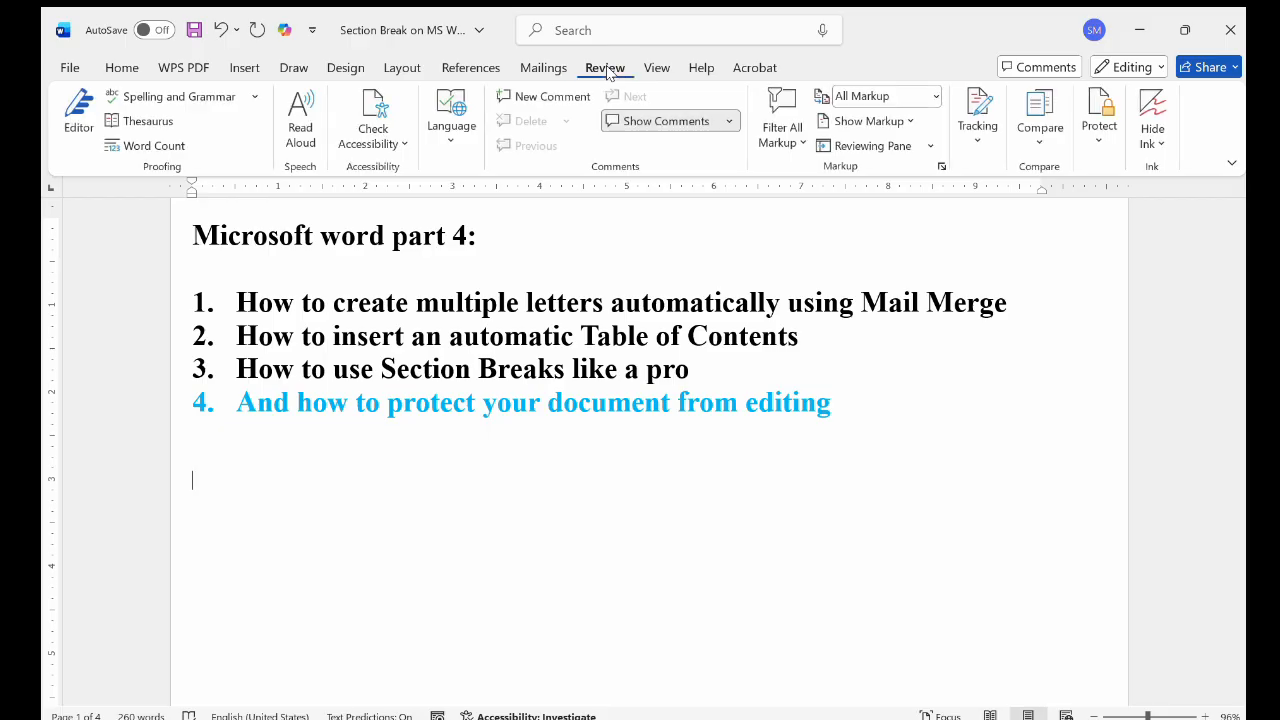
left_click(1097, 134)
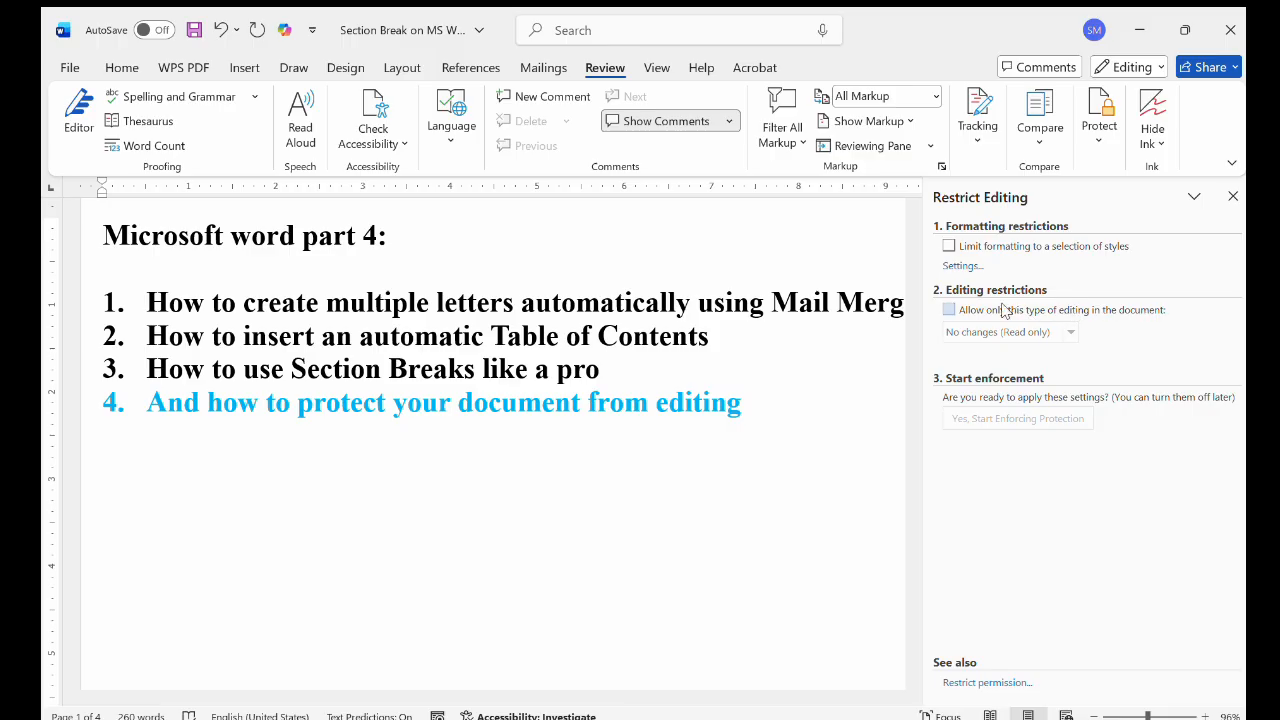
left_click(949, 311)
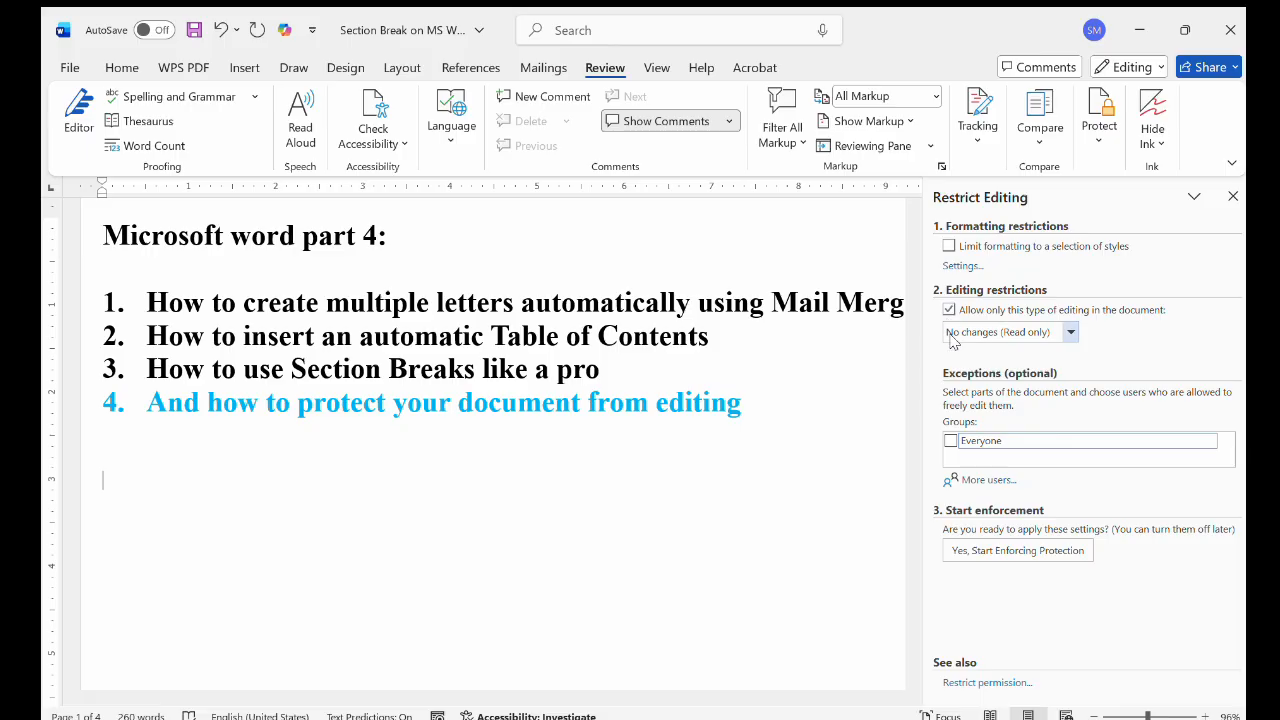
left_click(992, 554)
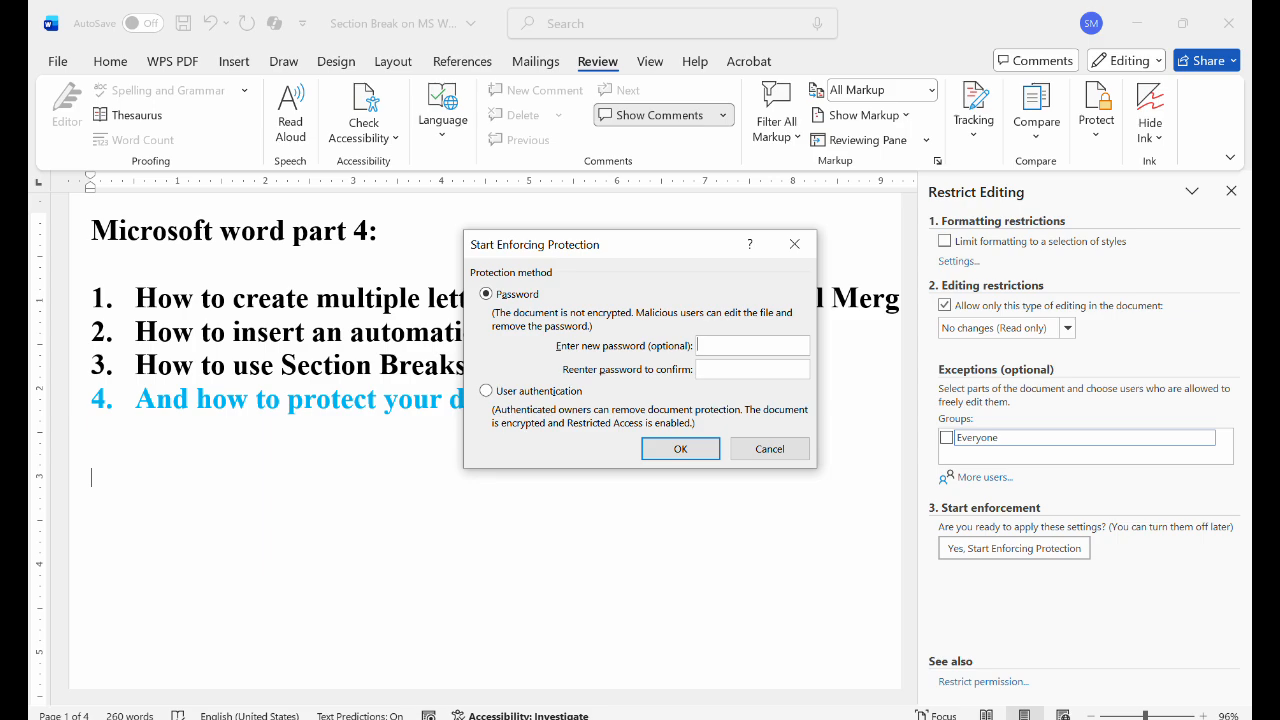
type("1234")
key("Tab")
type("1234")
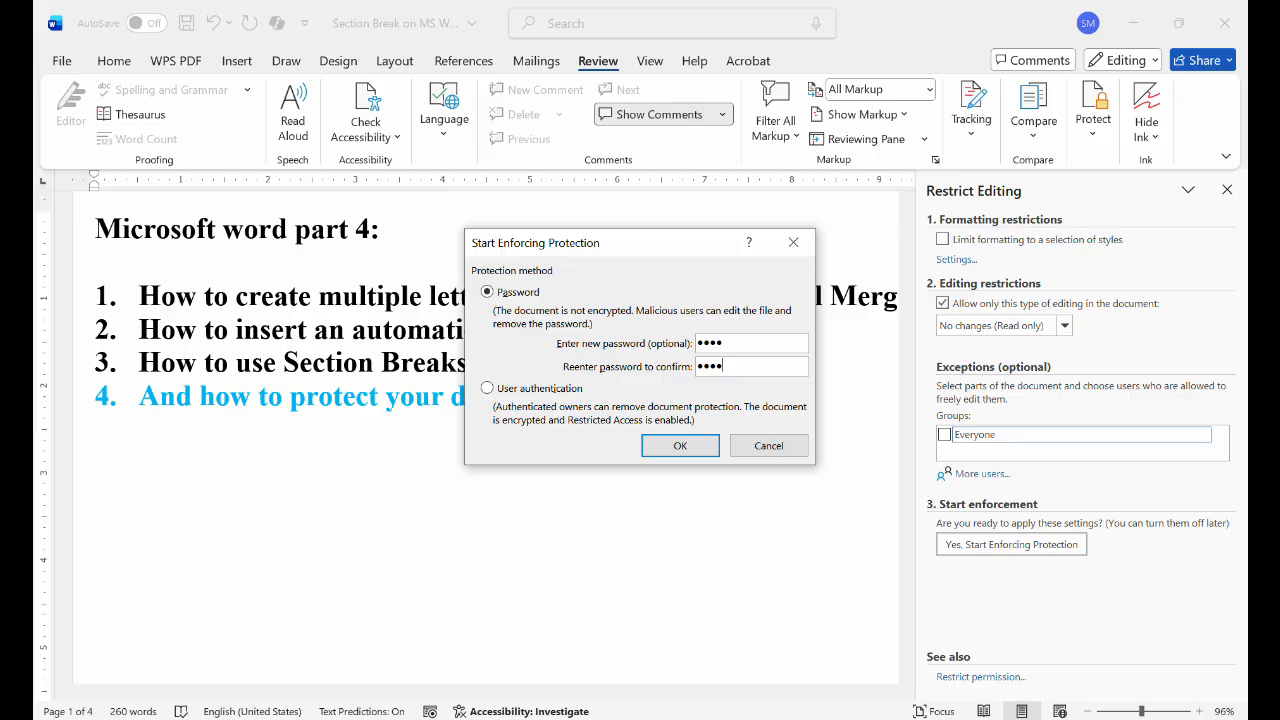
left_click(682, 444)
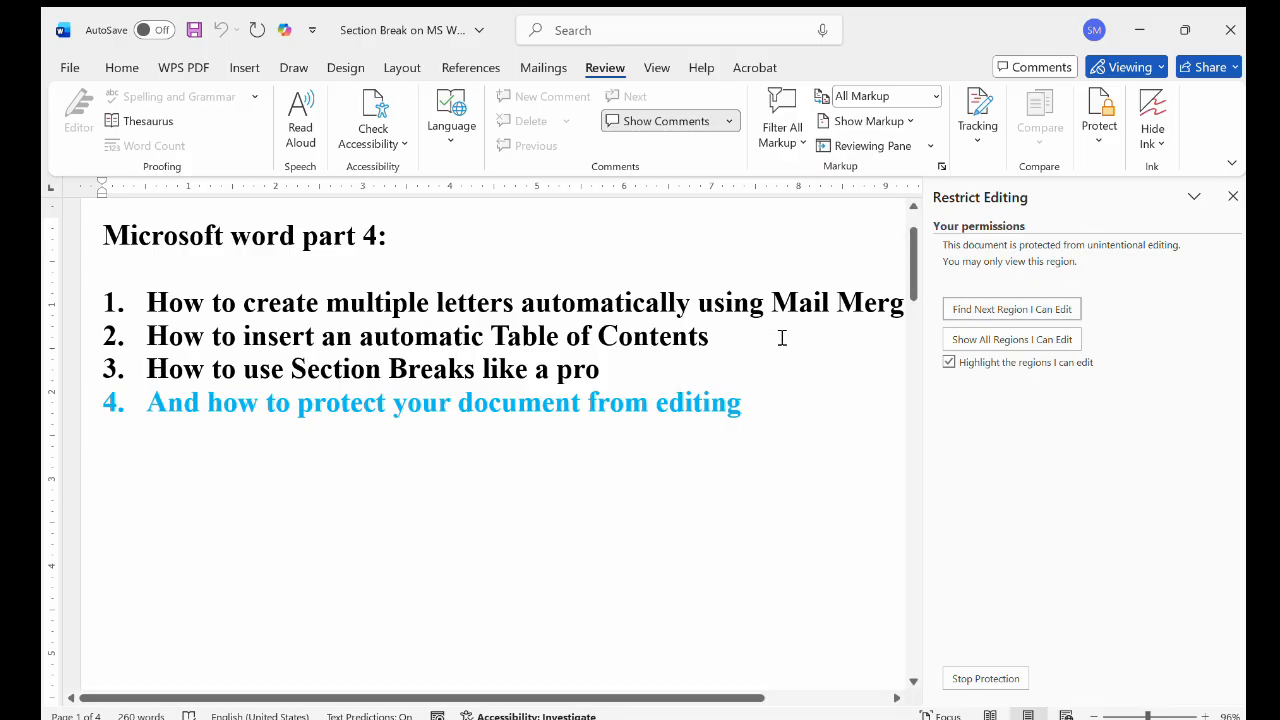
Test the protection by trying to delete the end of list item 4 and placing the cursor in other list items
left_click(747, 410)
key("BackSpace")
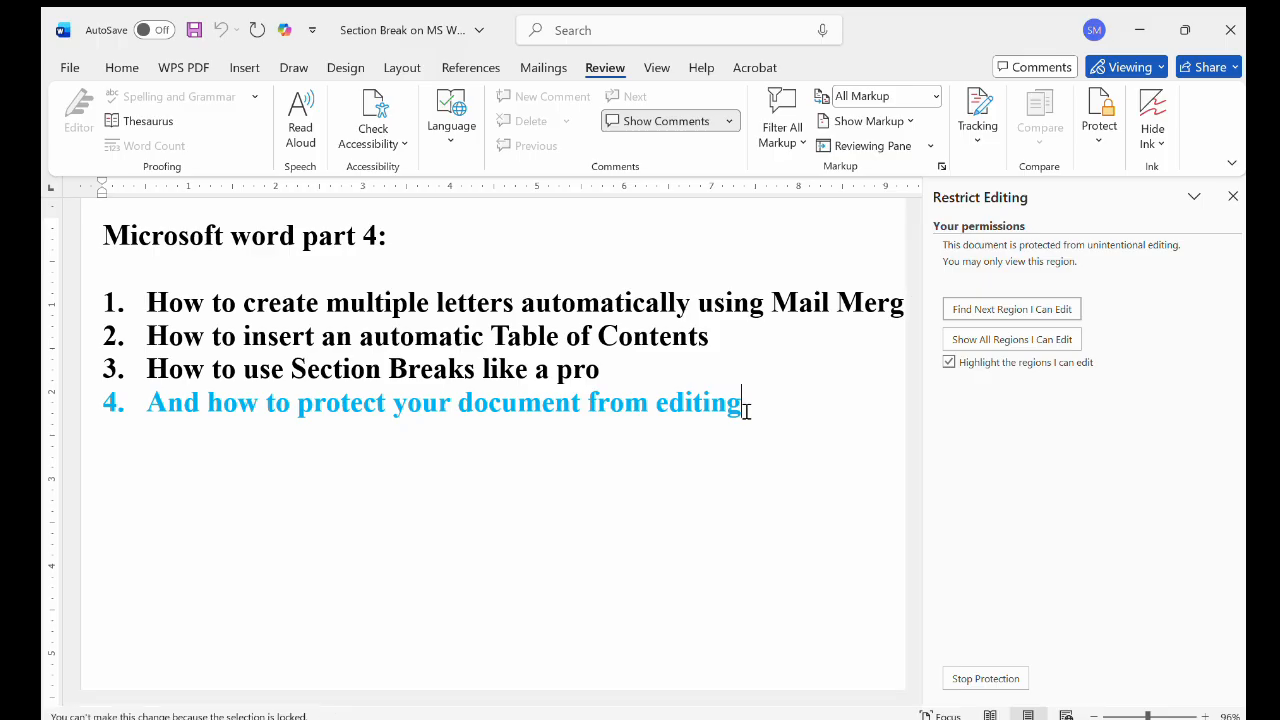
left_click(518, 357)
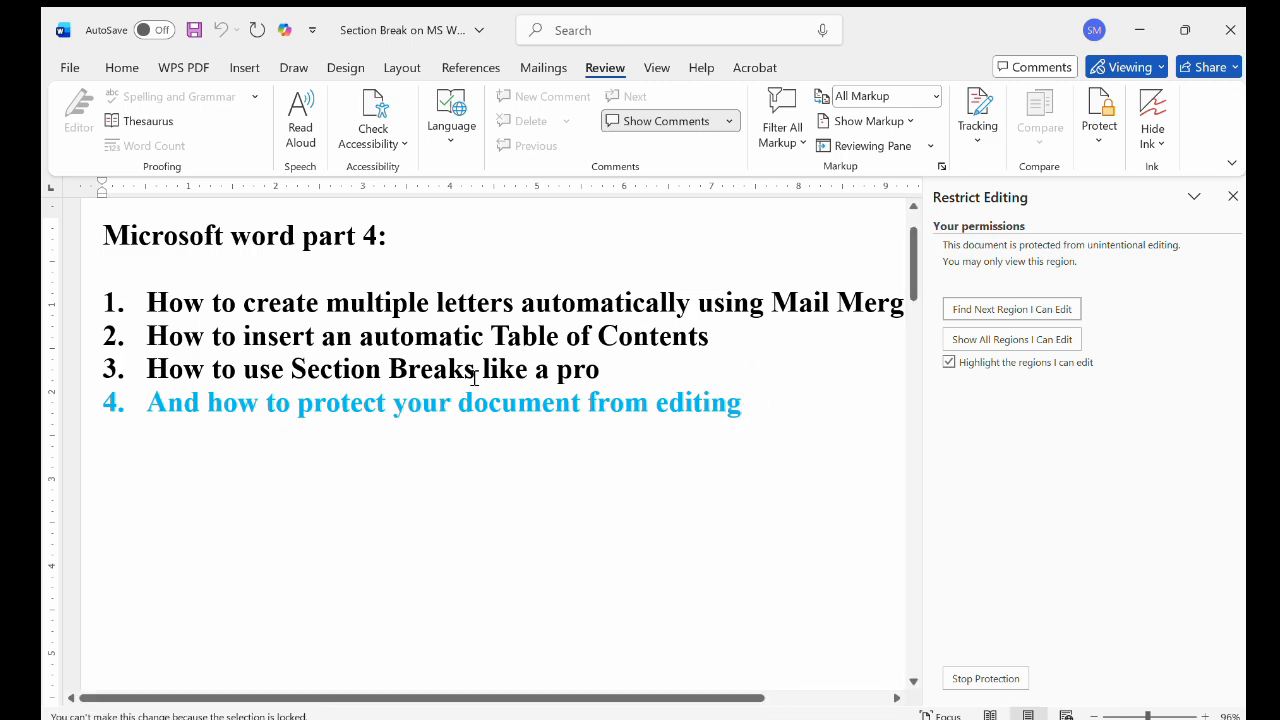
left_click(319, 306)
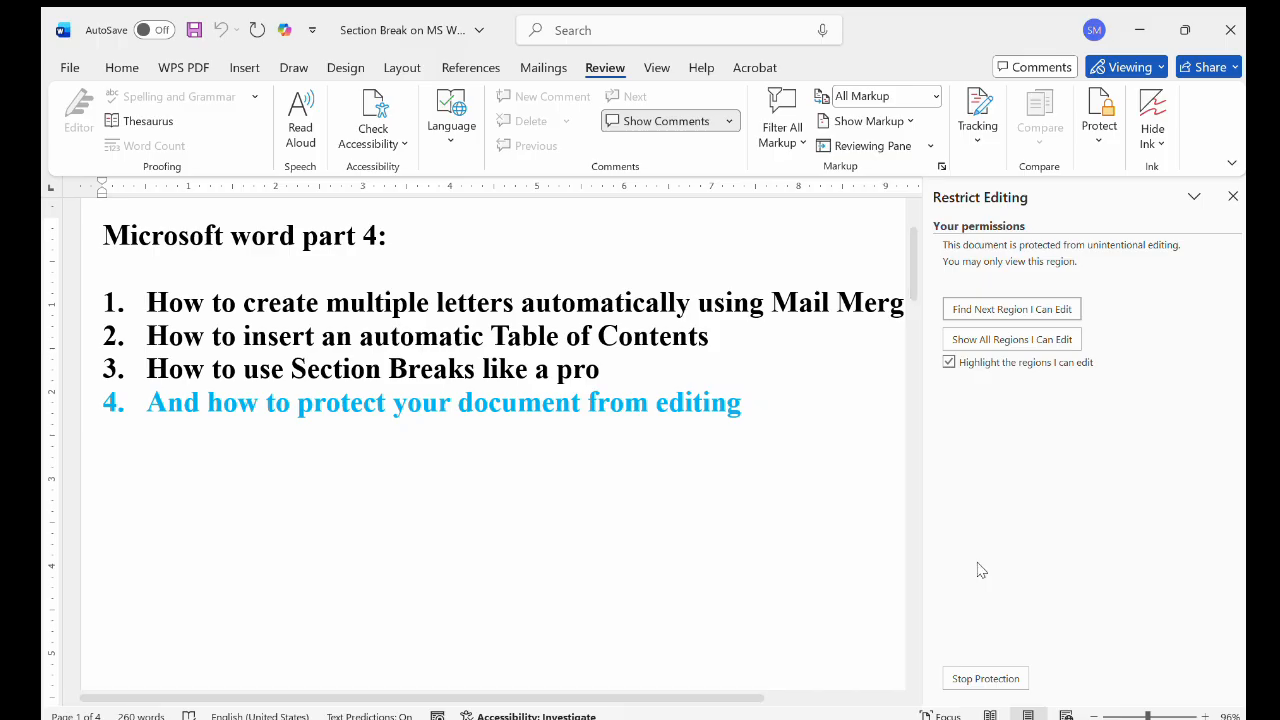
Stop the document's protection by entering the protection password
left_click(980, 676)
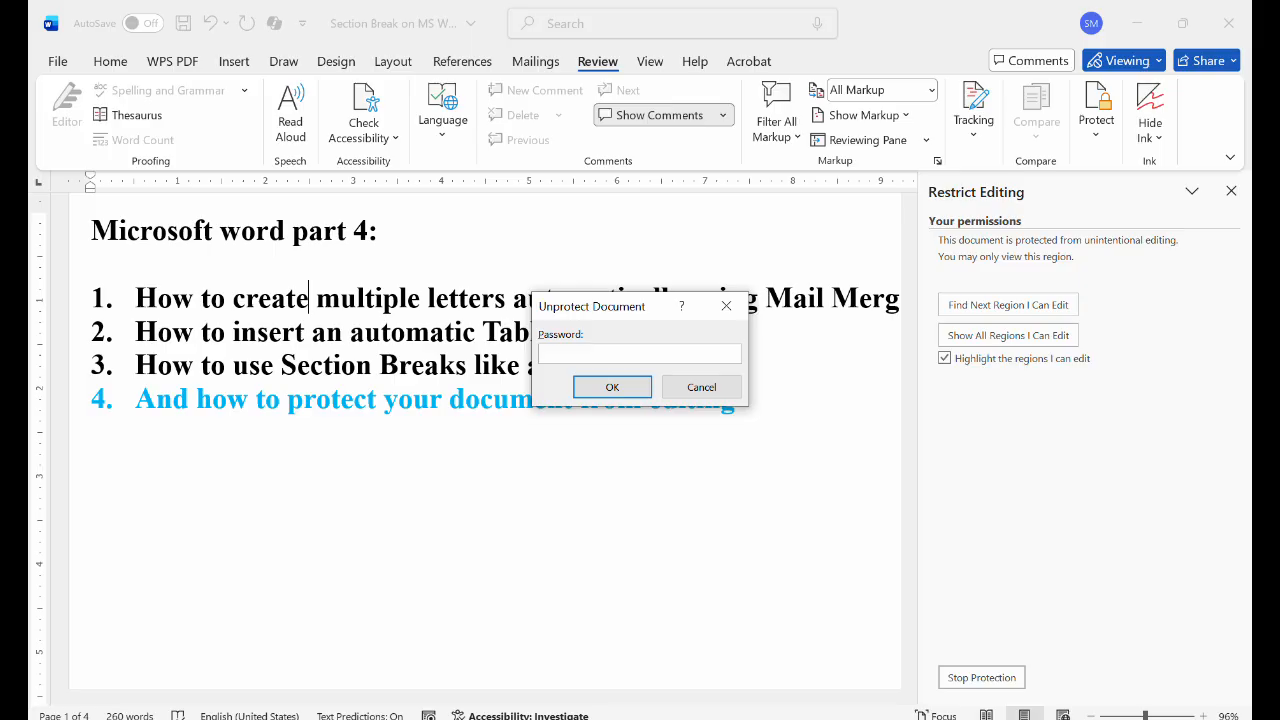
type("••••")
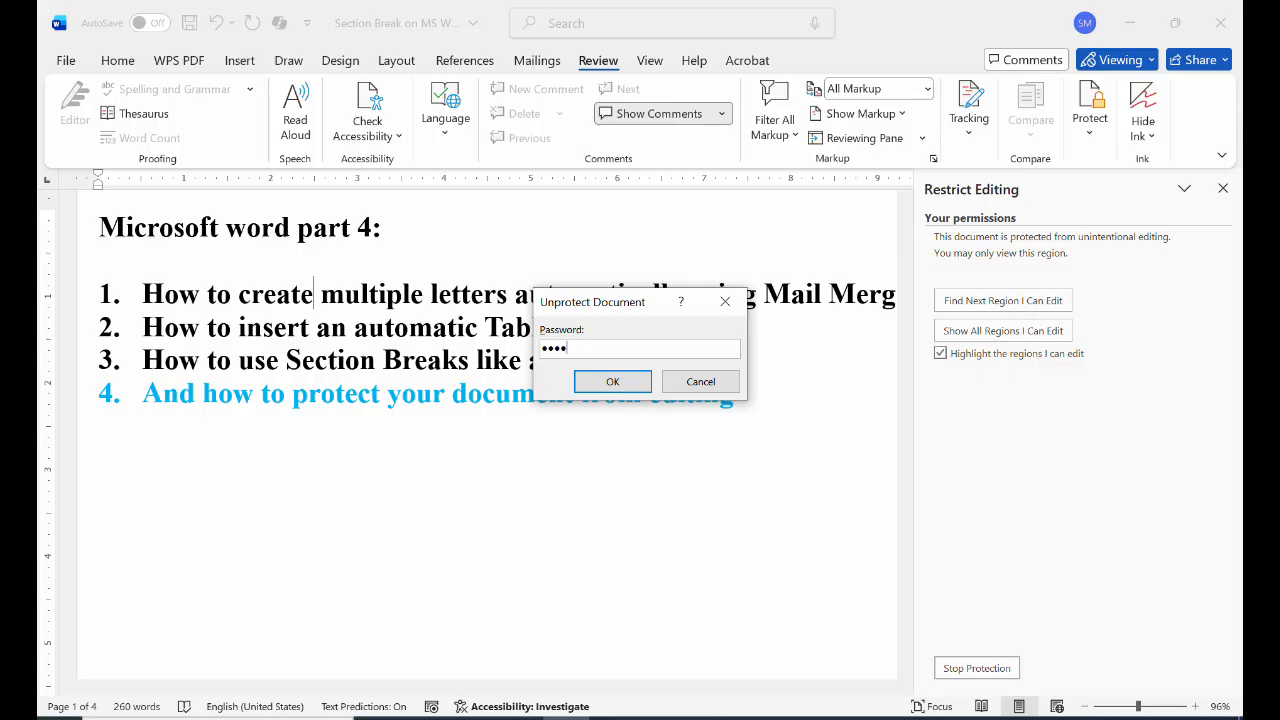
key("Return")
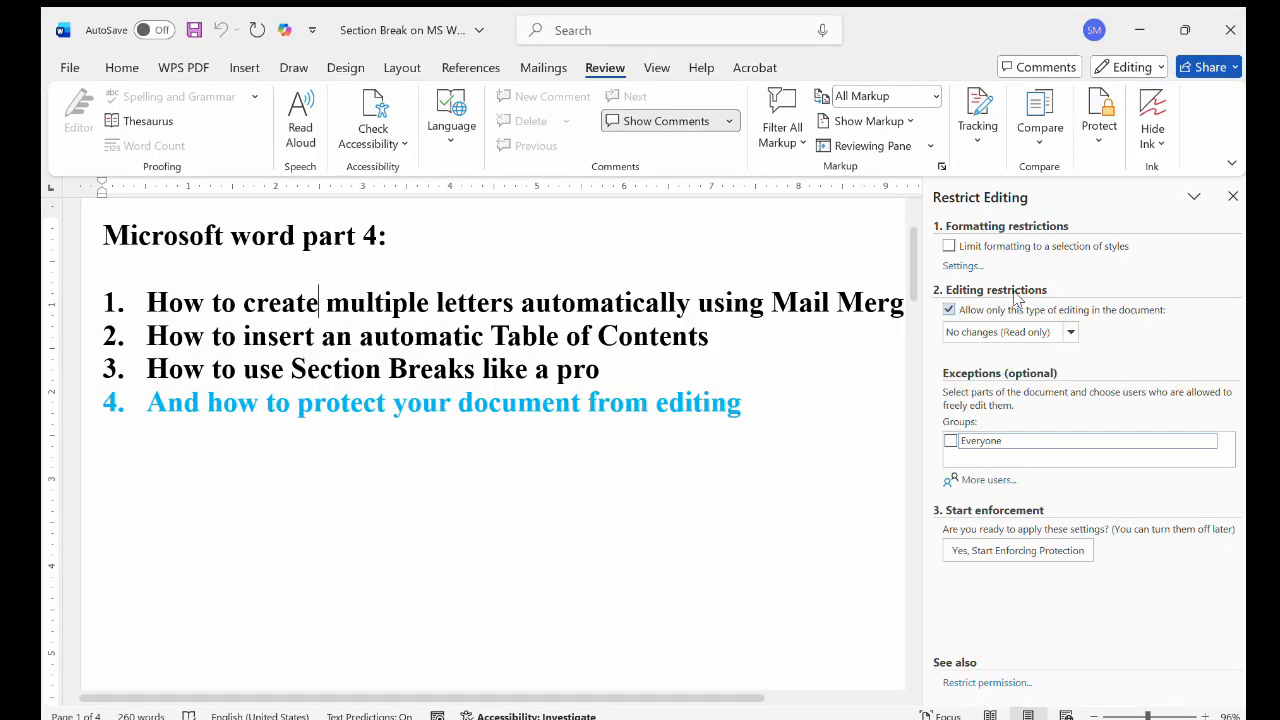